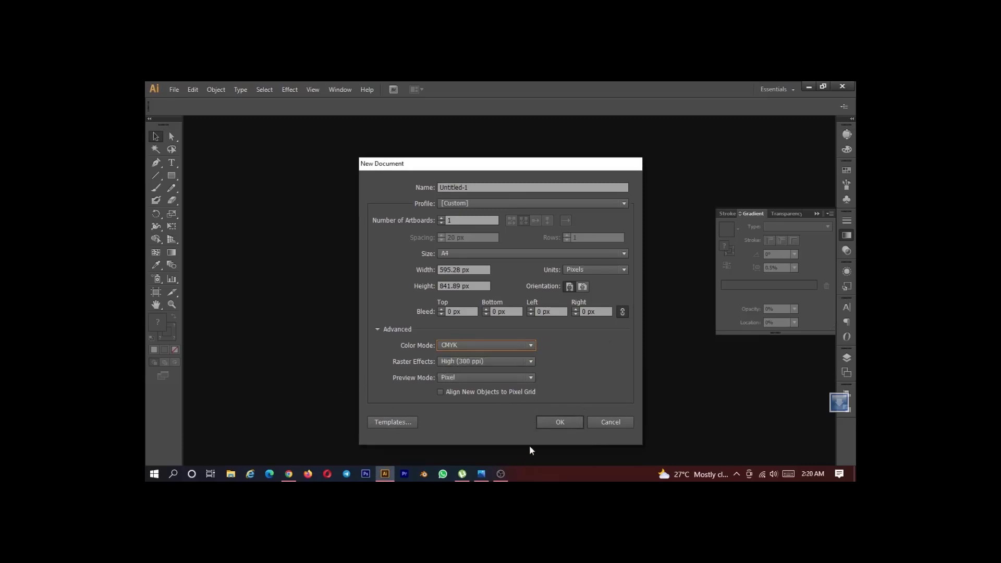
- Create the new one-artboard A4 portrait document in CMYK with 300 ppi raster effects
{"action": "left_click", "coordinate": [554, 425]}
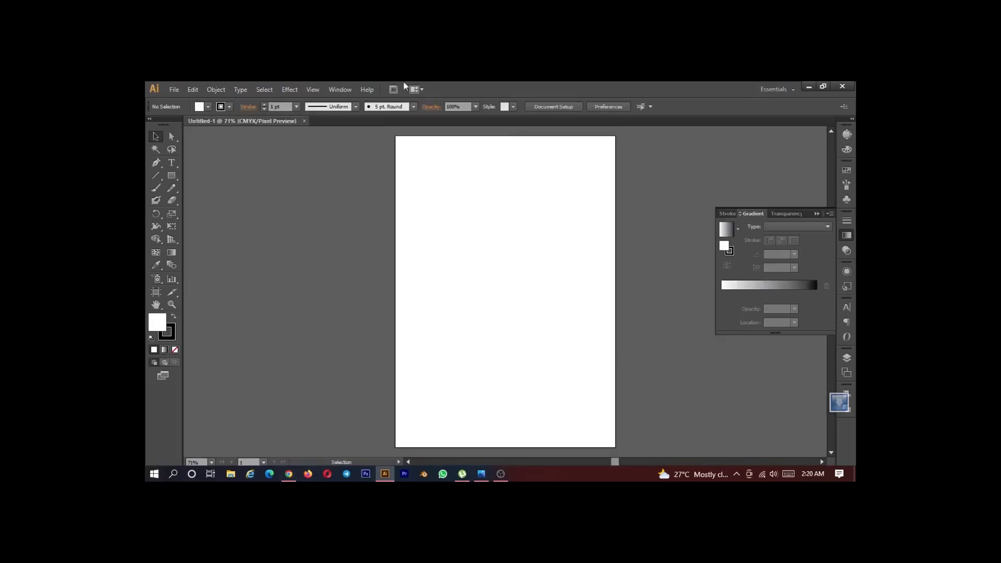
{"action": "left_click_drag", "start_coordinate": [461, 212], "coordinate": [432, 210]}
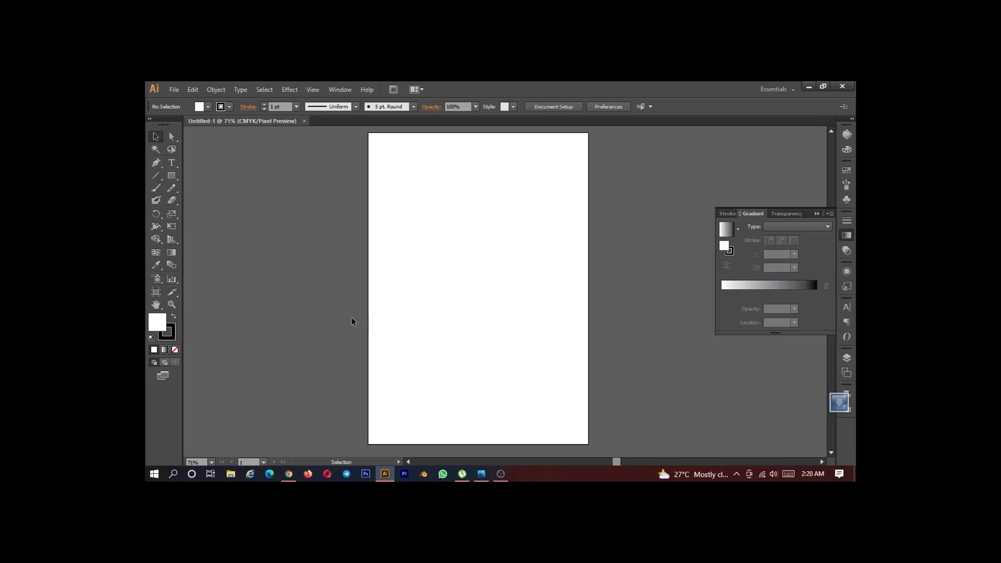
- Draw a closed Pen tool shape covering the upper artboard, with straight sides and a downward-bulging lower edge
{"action": "left_click", "coordinate": [155, 163]}
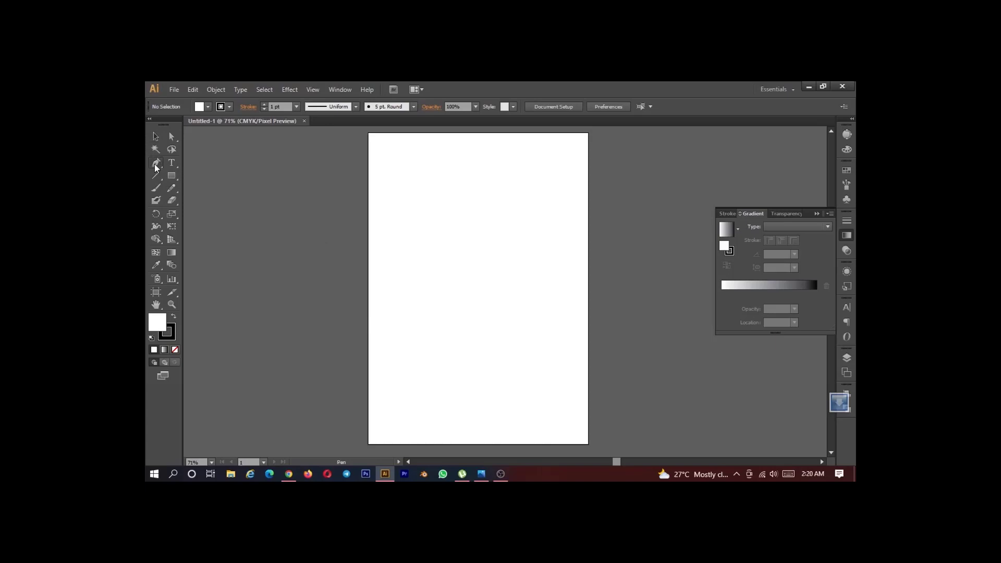
{"action": "left_click", "coordinate": [368, 229]}
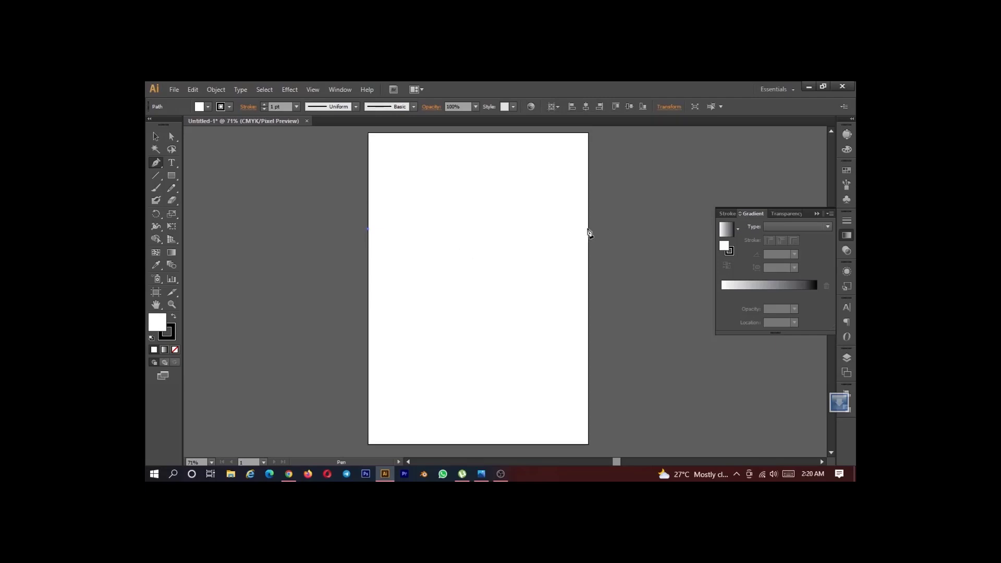
{"action": "left_click_drag", "start_coordinate": [589, 230], "coordinate": [712, 218]}
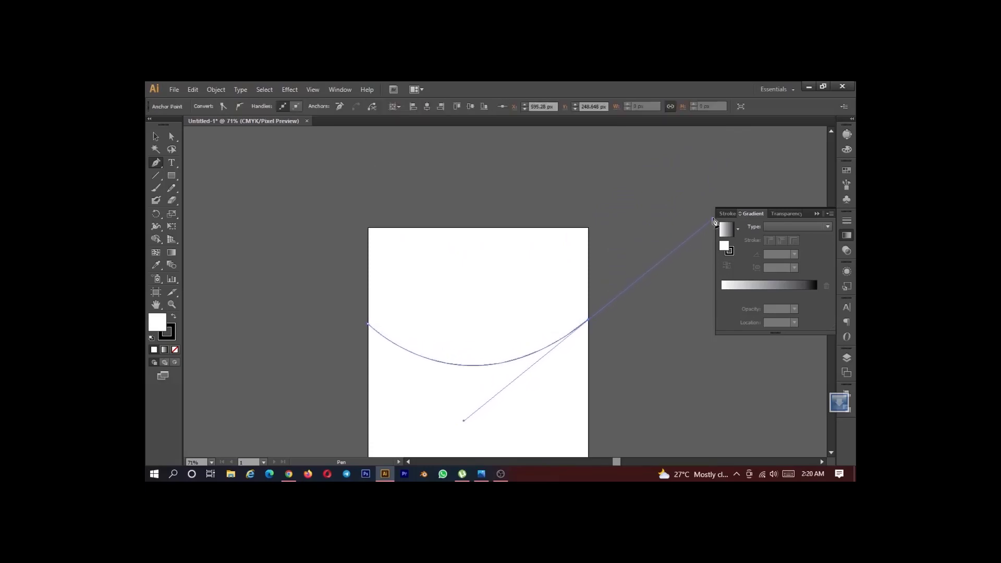
{"action": "left_click", "coordinate": [589, 321]}
{"action": "left_click", "coordinate": [589, 229]}
{"action": "left_click", "coordinate": [369, 228]}
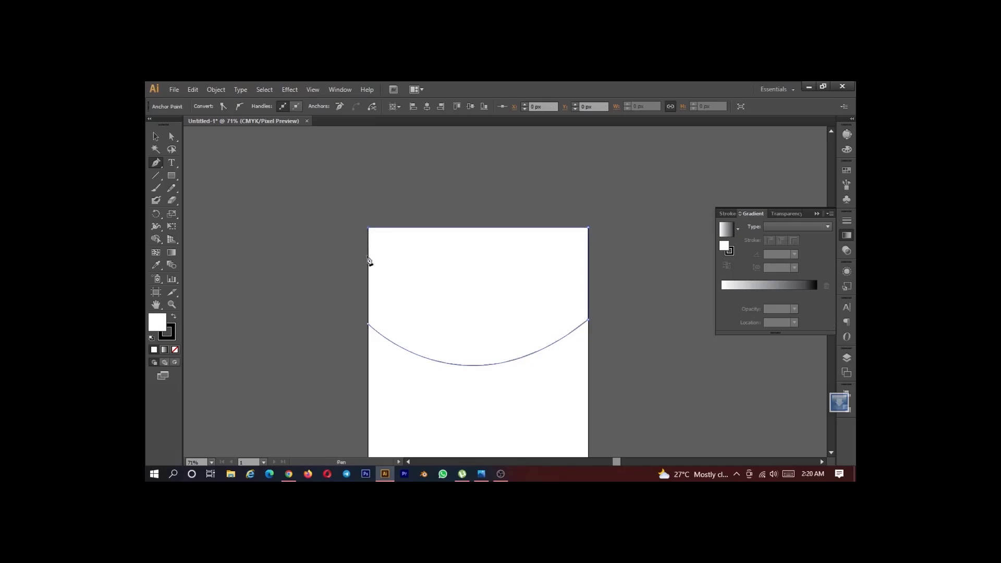
{"action": "left_click", "coordinate": [368, 324]}
- Remove the stroke from the curved shape and keep the shape selected
{"action": "left_click", "coordinate": [155, 137]}
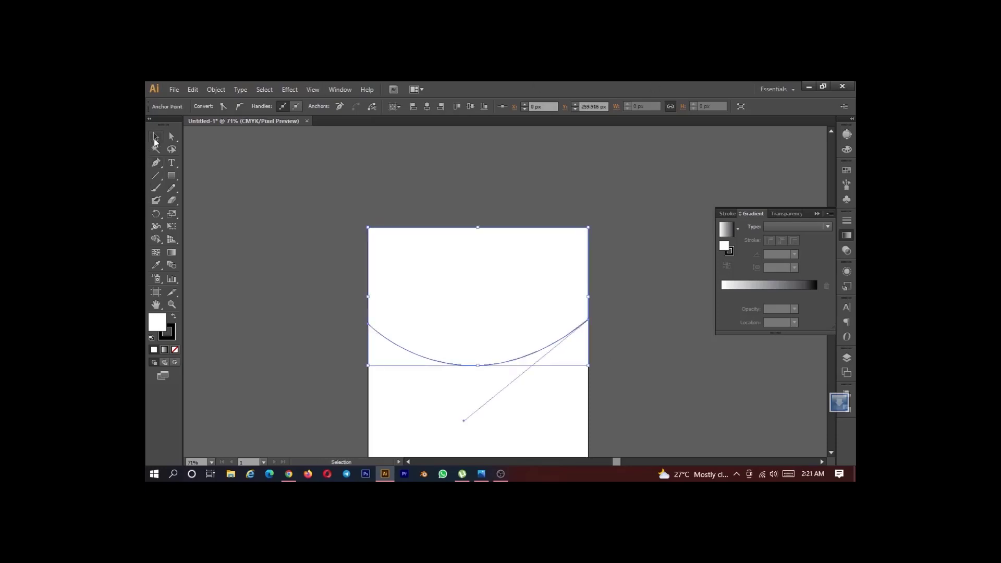
{"action": "left_click", "coordinate": [176, 350]}
{"action": "left_click", "coordinate": [154, 350]}
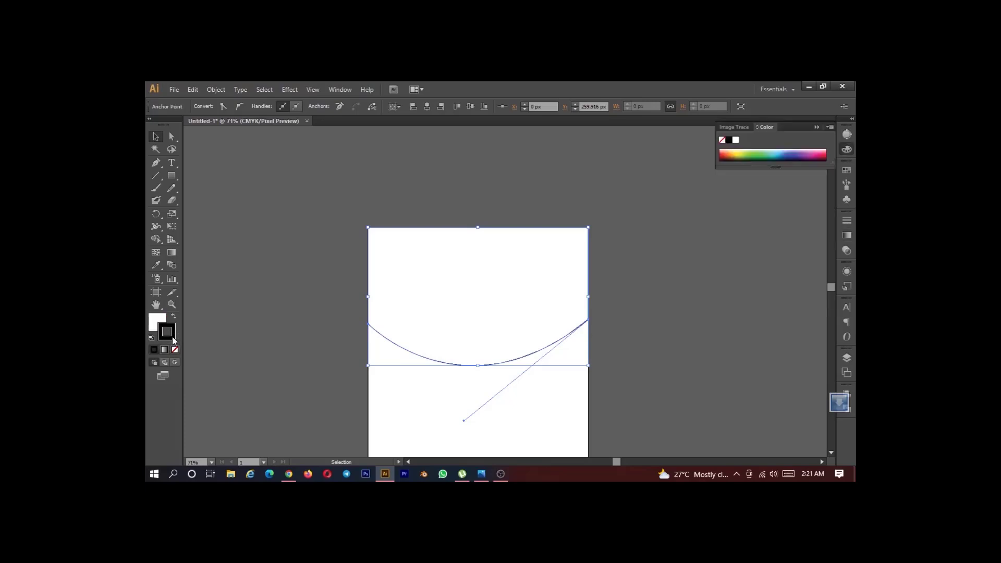
{"action": "left_click", "coordinate": [175, 350]}
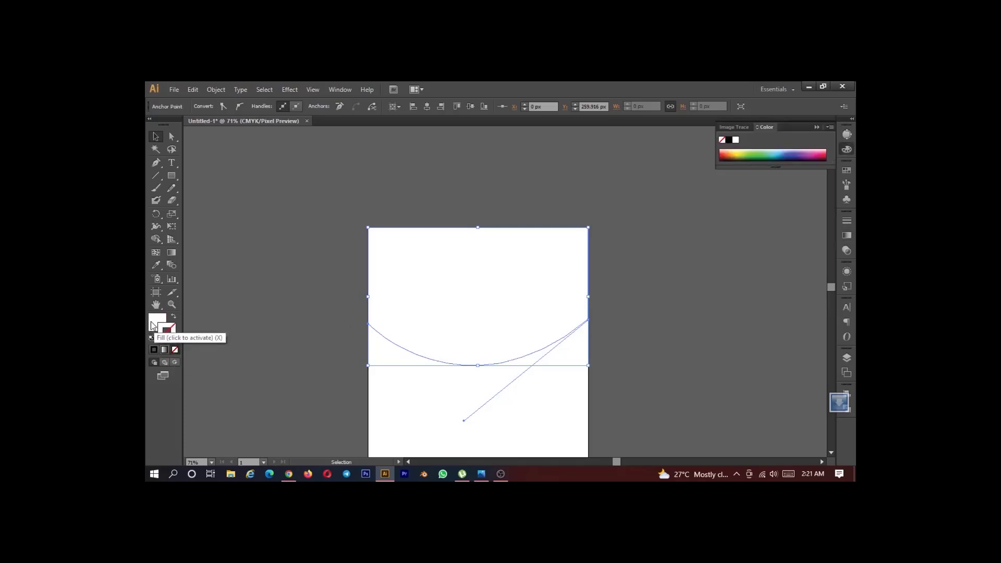
{"action": "left_click", "coordinate": [655, 313]}
{"action": "left_click", "coordinate": [447, 286]}
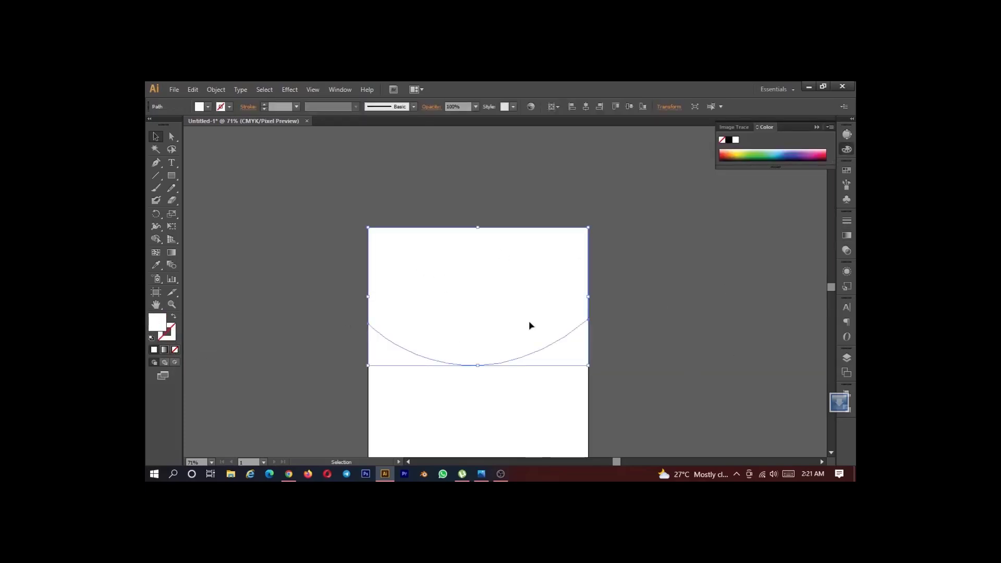
- Fill the curved shape with a bright red
{"action": "double_click", "coordinate": [158, 323]}
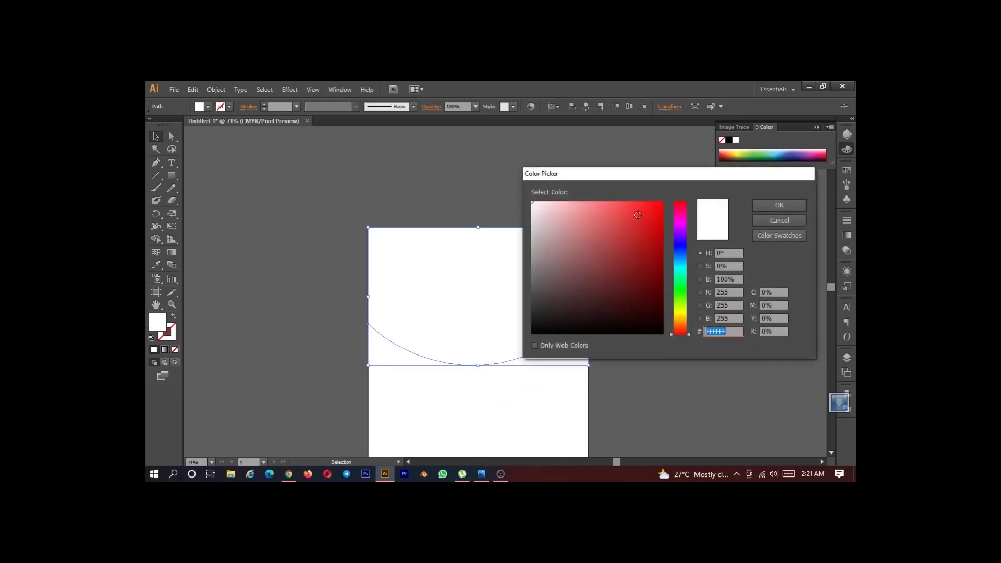
{"action": "left_click", "coordinate": [637, 214]}
{"action": "left_click", "coordinate": [788, 204]}
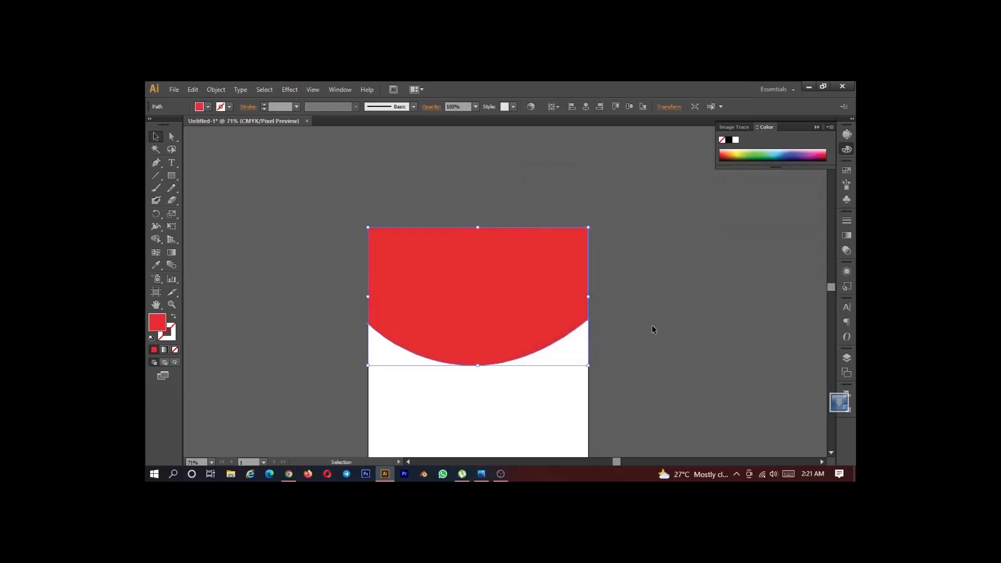
{"action": "left_click_drag", "start_coordinate": [651, 329], "coordinate": [603, 268]}
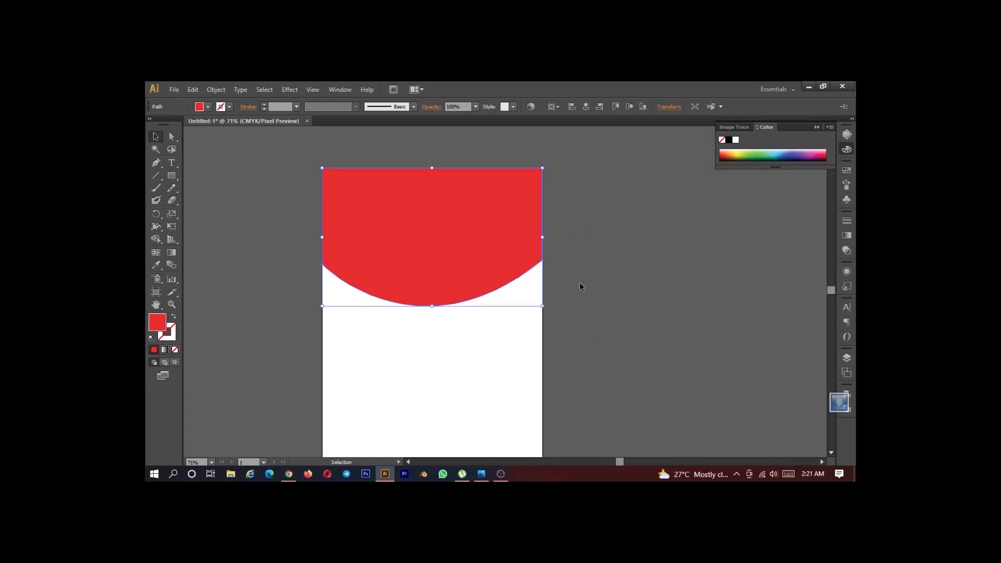
{"action": "left_click", "coordinate": [717, 299]}
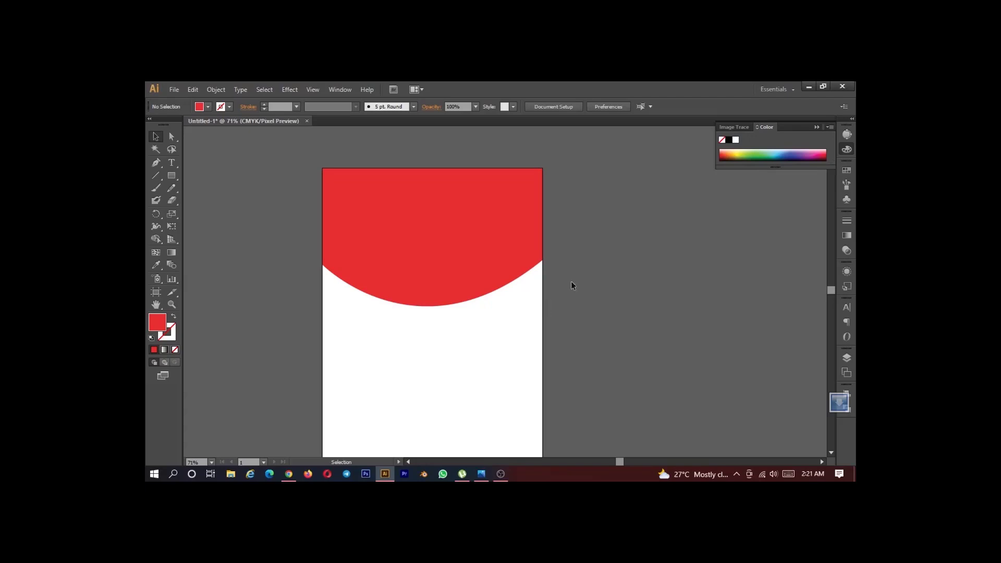
- Draw a second closed red Pen shape from the curve's edge to the artboard's right side, extending the lower edge into a wave
{"action": "left_click", "coordinate": [155, 164]}
{"action": "scroll", "coordinate": [455, 310], "scroll_direction": "up", "scroll_amount": 4}
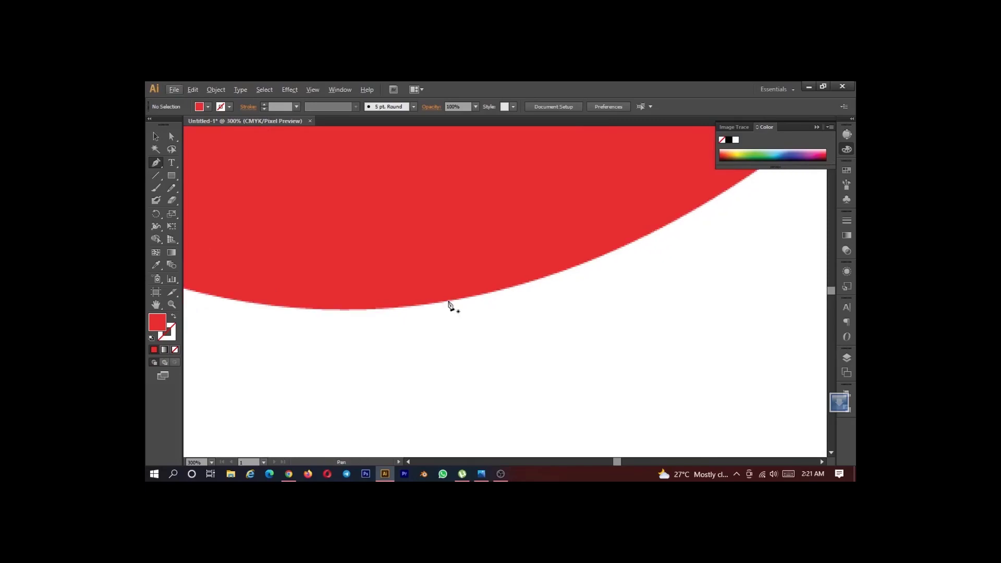
{"action": "scroll", "coordinate": [449, 306], "scroll_direction": "down", "scroll_amount": 3}
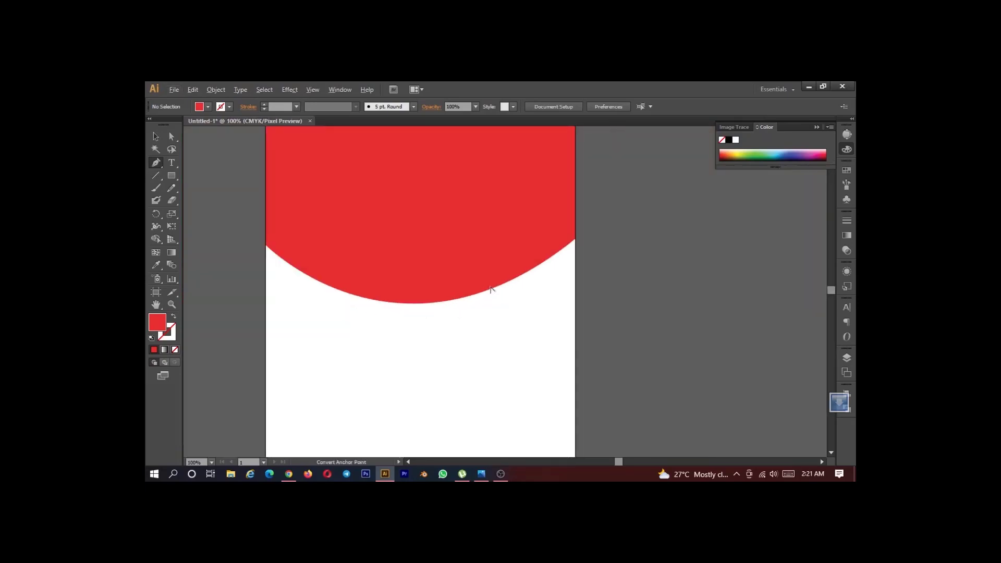
{"action": "scroll", "coordinate": [490, 290], "scroll_direction": "up", "scroll_amount": 5}
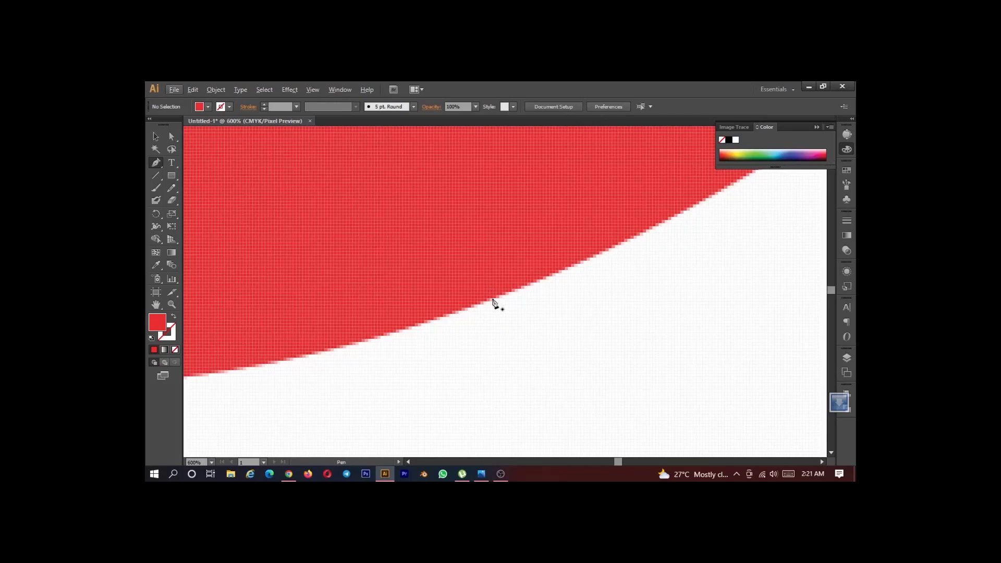
{"action": "left_click", "coordinate": [493, 301]}
{"action": "scroll", "coordinate": [492, 300], "scroll_direction": "down", "scroll_amount": 5}
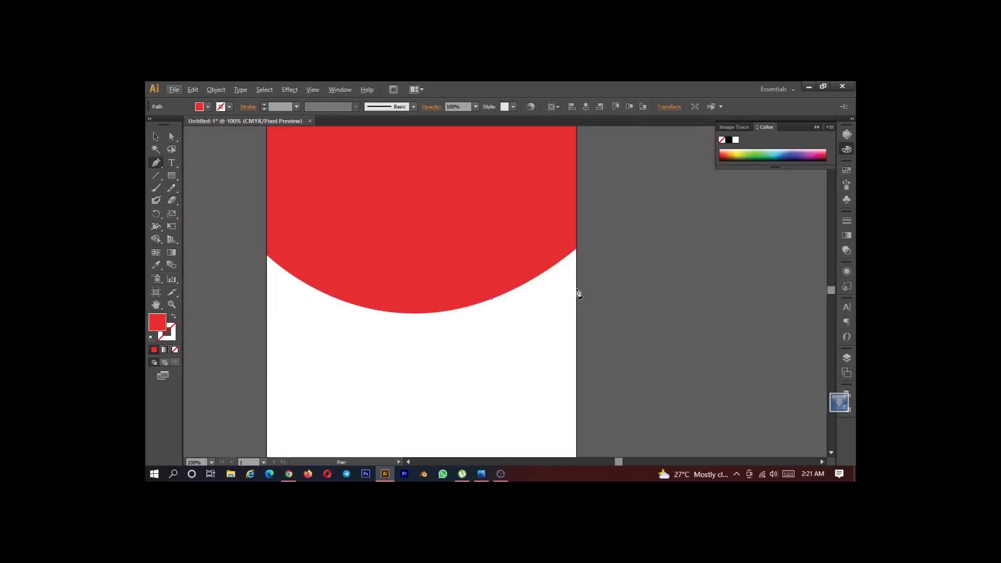
{"action": "left_click_drag", "start_coordinate": [576, 288], "coordinate": [590, 299]}
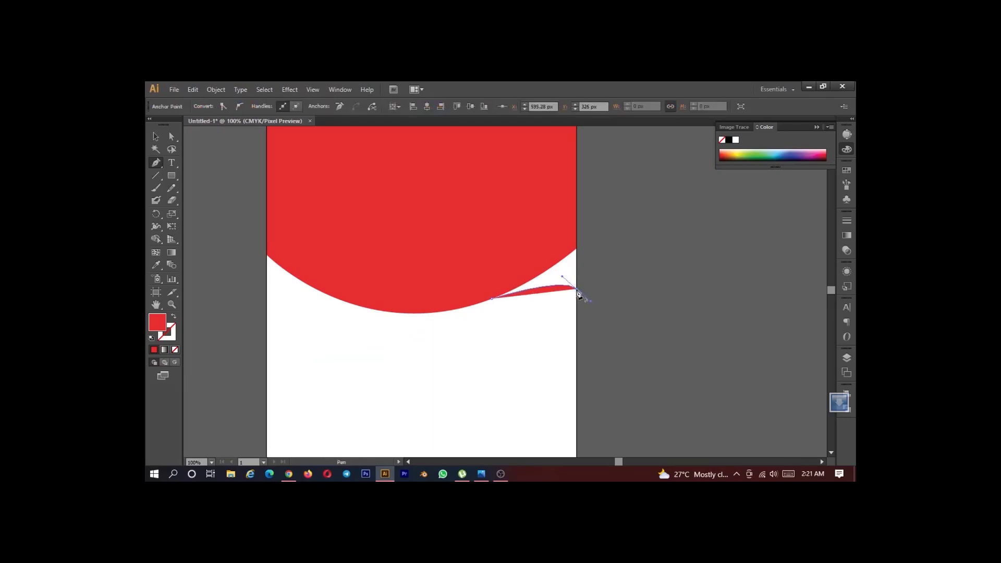
{"action": "left_click", "coordinate": [576, 290]}
{"action": "left_click", "coordinate": [577, 230], "text": "shift"}
{"action": "left_click", "coordinate": [478, 258], "text": "shift"}
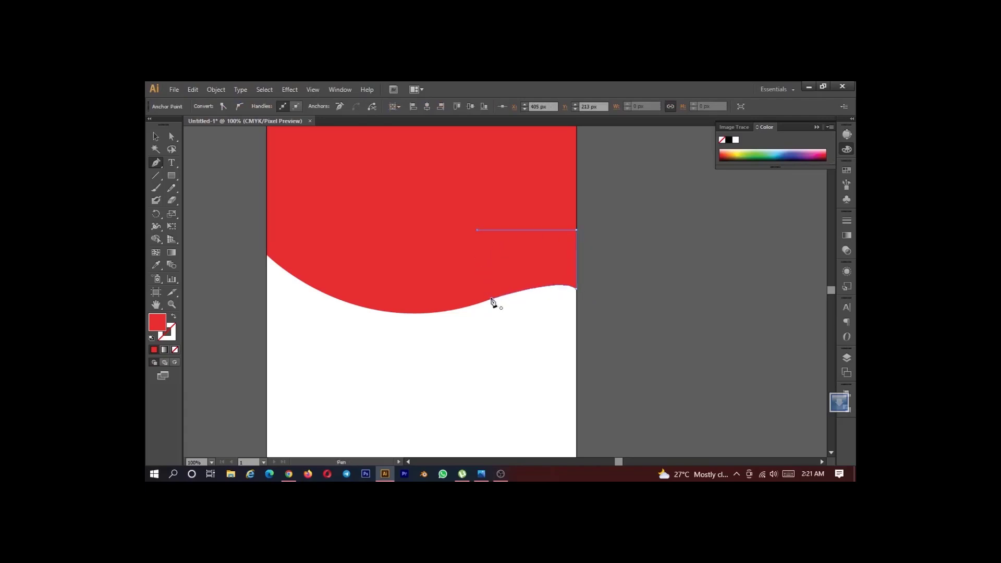
{"action": "left_click", "coordinate": [491, 299]}
{"action": "left_click", "coordinate": [156, 136]}
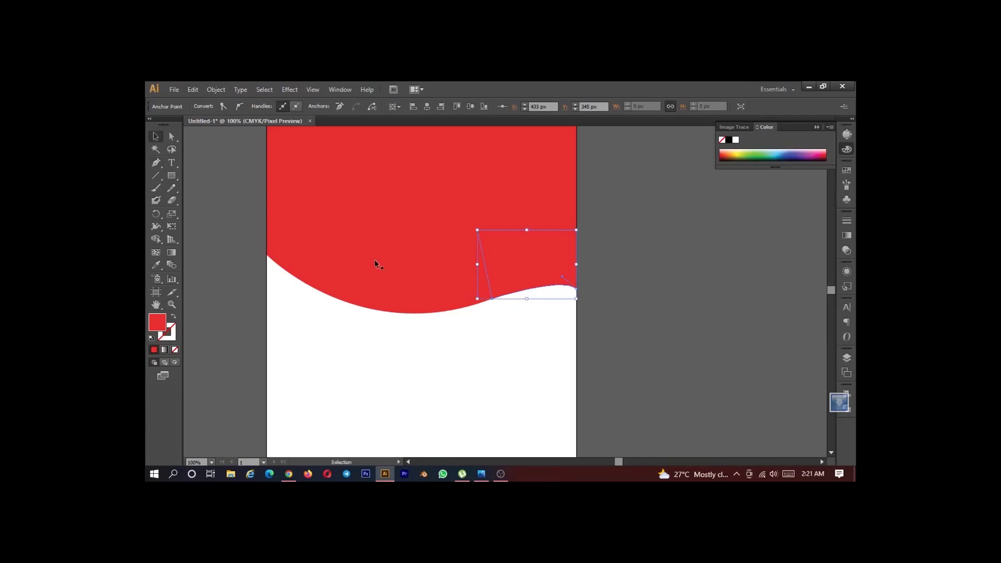
{"action": "left_click", "coordinate": [625, 326]}
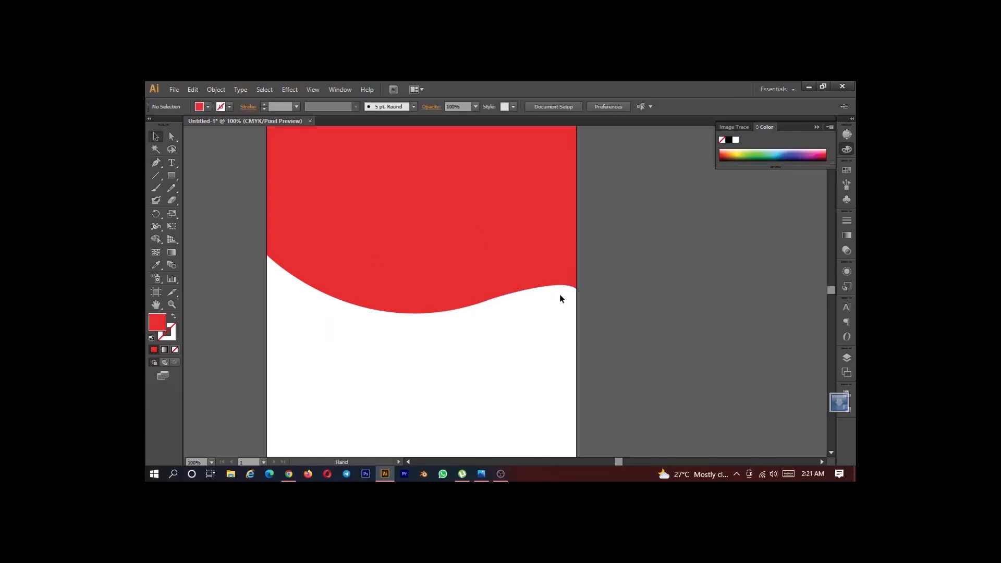
- Examine how smoothly the two red shapes join along the wavy lower edge
{"action": "scroll", "coordinate": [559, 294], "scroll_direction": "up", "scroll_amount": 3}
{"action": "scroll", "coordinate": [559, 294], "scroll_direction": "down", "scroll_amount": 3}
{"action": "scroll", "coordinate": [558, 294], "scroll_direction": "up", "scroll_amount": 3}
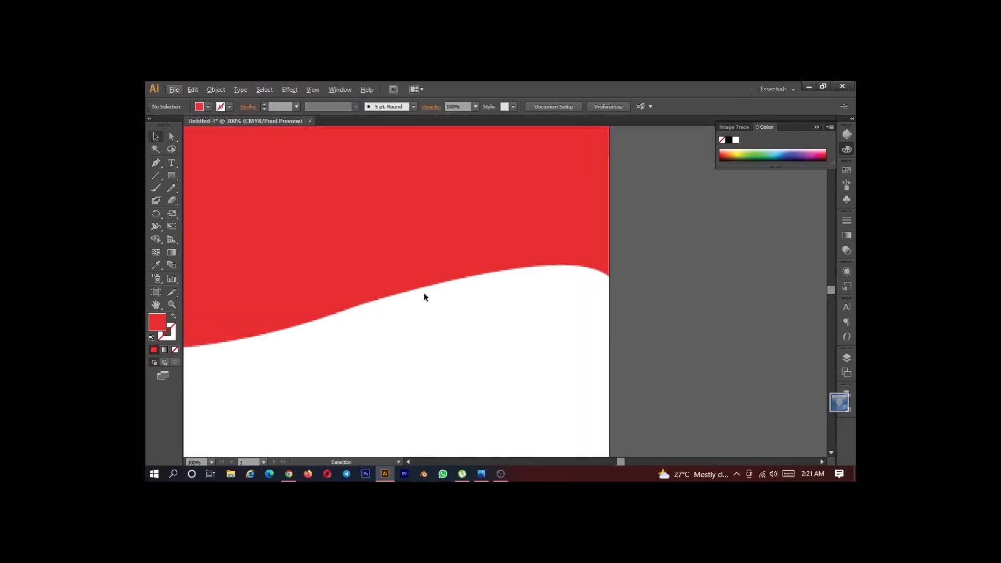
{"action": "left_click_drag", "start_coordinate": [370, 331], "coordinate": [549, 216]}
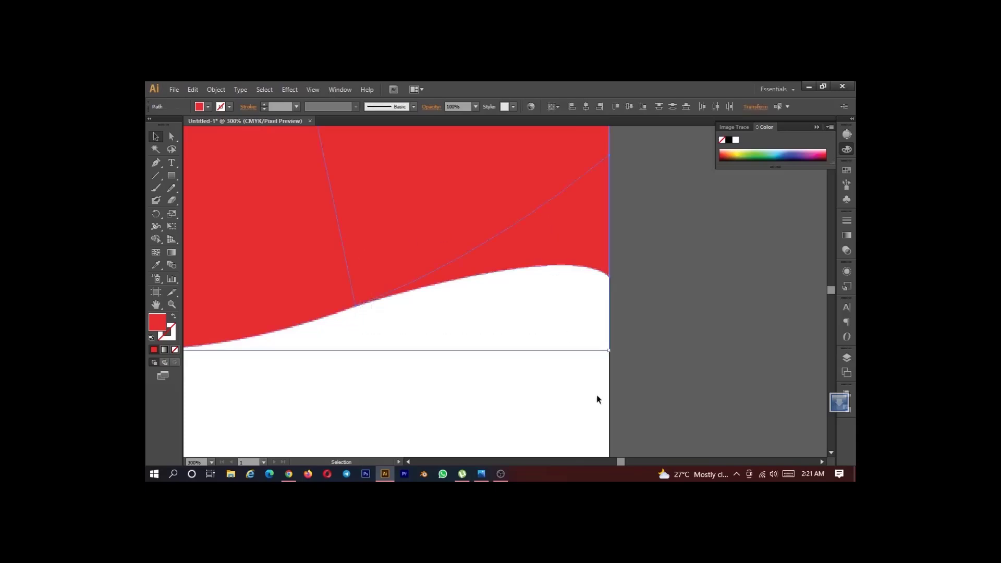
{"action": "left_click", "coordinate": [717, 372]}
{"action": "scroll", "coordinate": [422, 337], "scroll_direction": "down", "scroll_amount": 3}
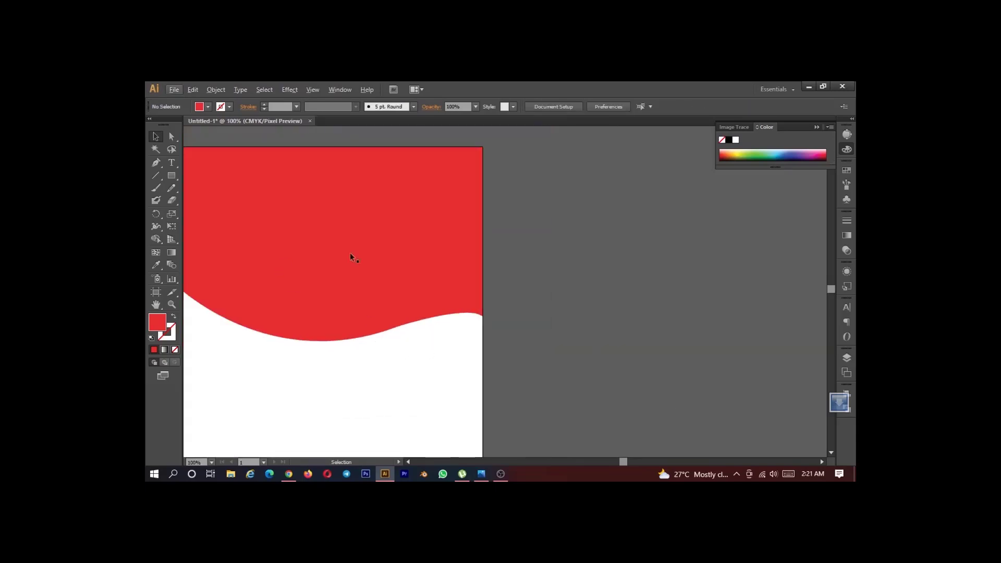
{"action": "scroll", "coordinate": [344, 345], "scroll_direction": "up", "scroll_amount": 2}
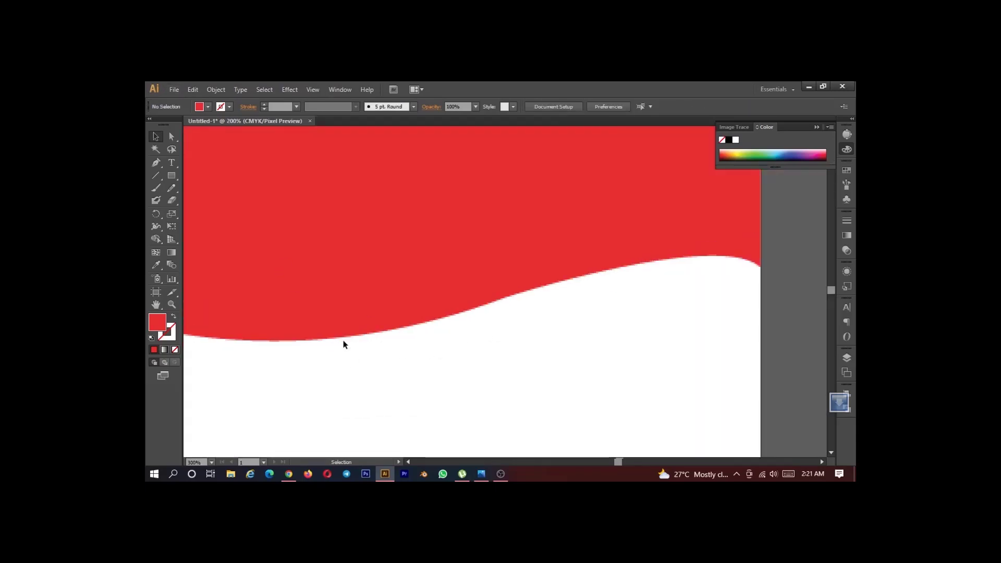
{"action": "scroll", "coordinate": [345, 344], "scroll_direction": "down", "scroll_amount": 4}
- Adjust the smaller red shape's lower anchor points with Direct Selection to refine its join with the larger shape
{"action": "left_click", "coordinate": [413, 321]}
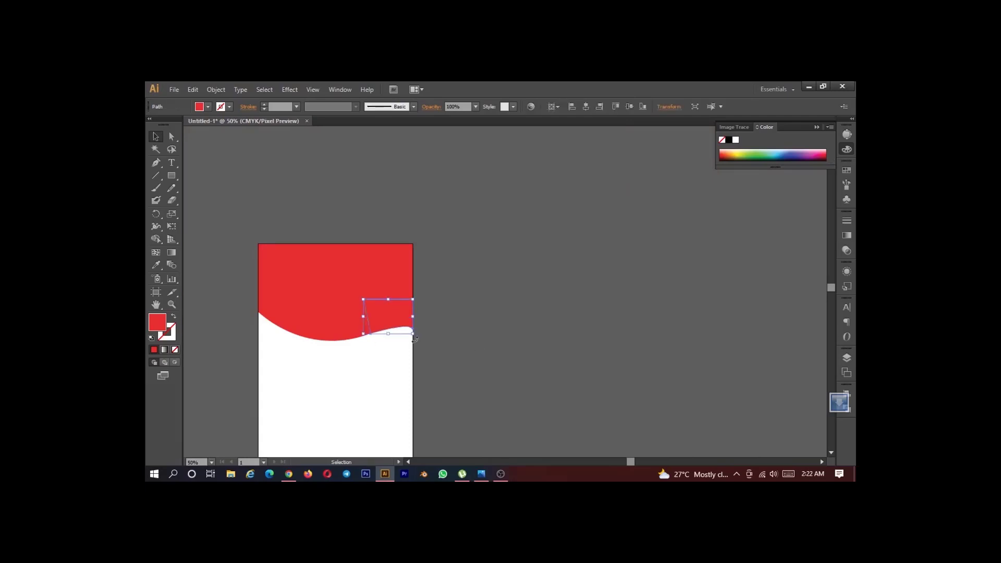
{"action": "left_click", "coordinate": [172, 137]}
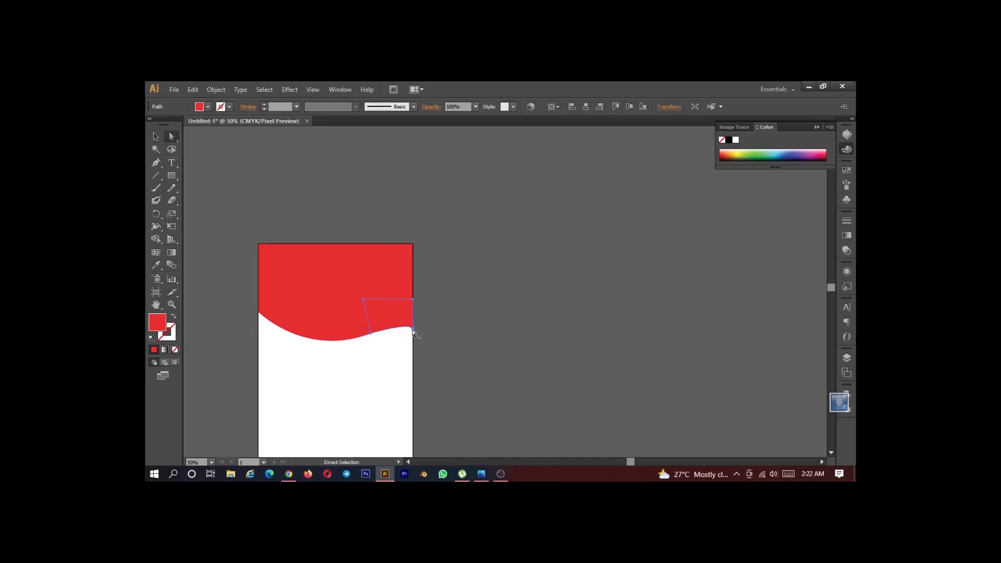
{"action": "left_click", "coordinate": [412, 331]}
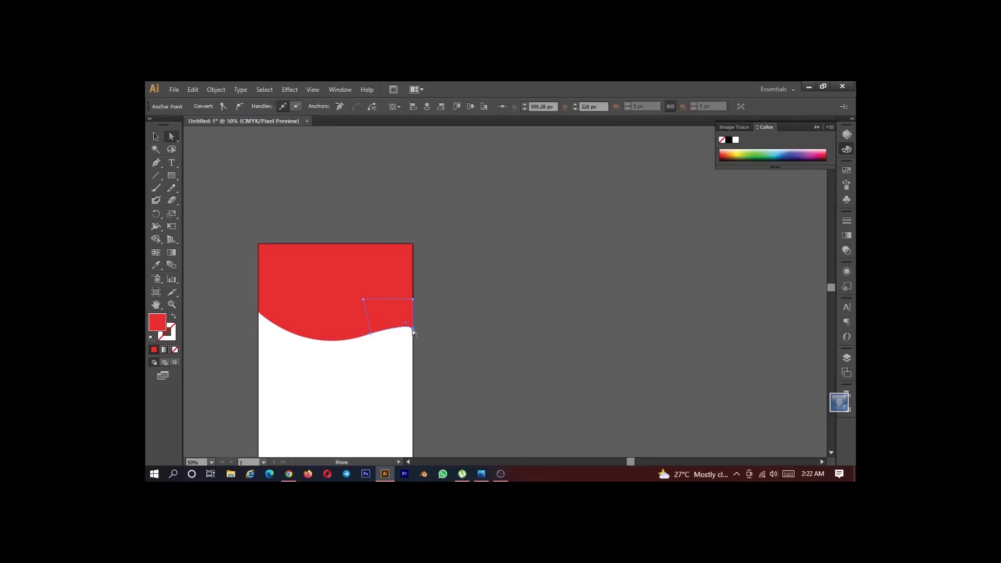
{"action": "left_click_drag", "start_coordinate": [413, 330], "coordinate": [413, 331]}
{"action": "scroll", "coordinate": [370, 333], "scroll_direction": "up", "scroll_amount": 5}
{"action": "left_click_drag", "start_coordinate": [374, 350], "coordinate": [374, 349]}
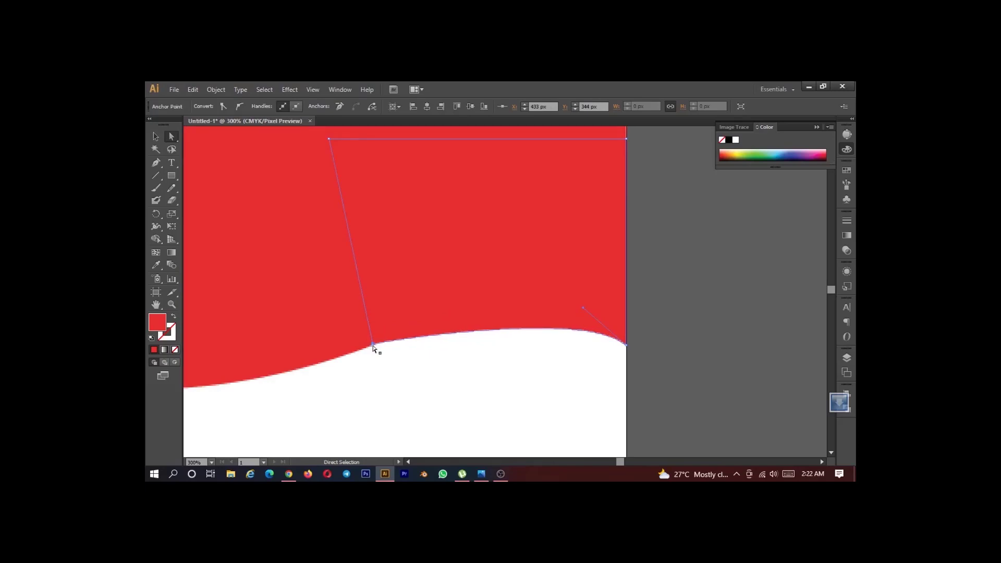
{"action": "left_click", "coordinate": [501, 391]}
{"action": "scroll", "coordinate": [364, 273], "scroll_direction": "down", "scroll_amount": 5}
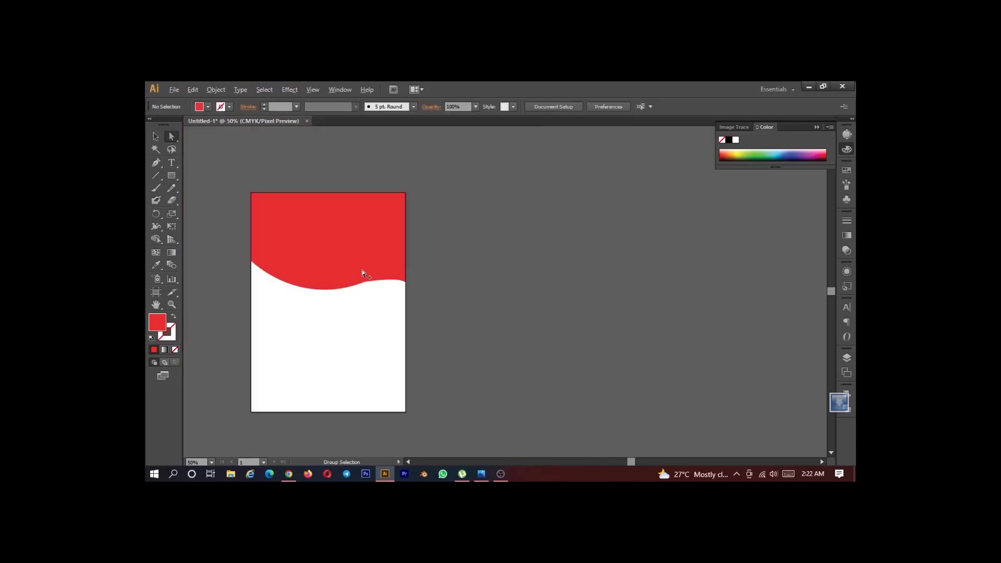
- Delete both red shapes from the artboard
{"action": "left_click", "coordinate": [155, 136]}
{"action": "left_click_drag", "start_coordinate": [523, 225], "coordinate": [220, 316]}
{"action": "key", "text": "Delete"}
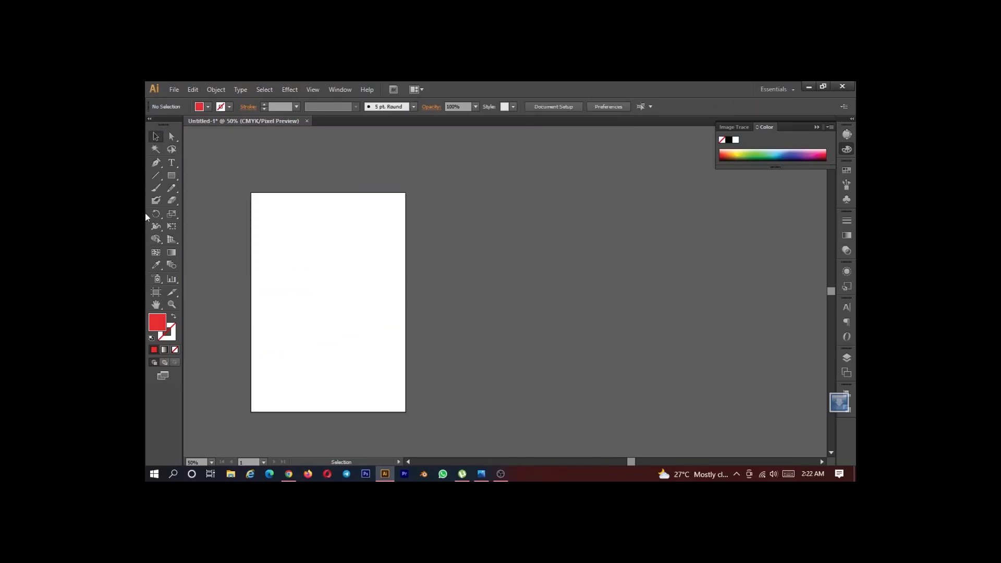
- Start a new Pen path on the artboard's left edge, about one third of the way down
{"action": "left_click", "coordinate": [156, 163]}
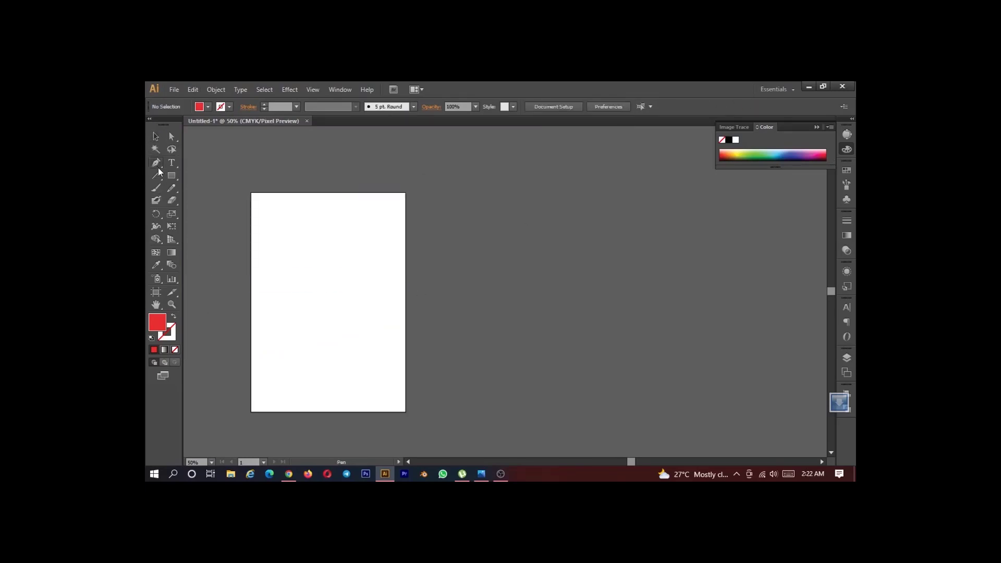
{"action": "left_click", "coordinate": [251, 268]}
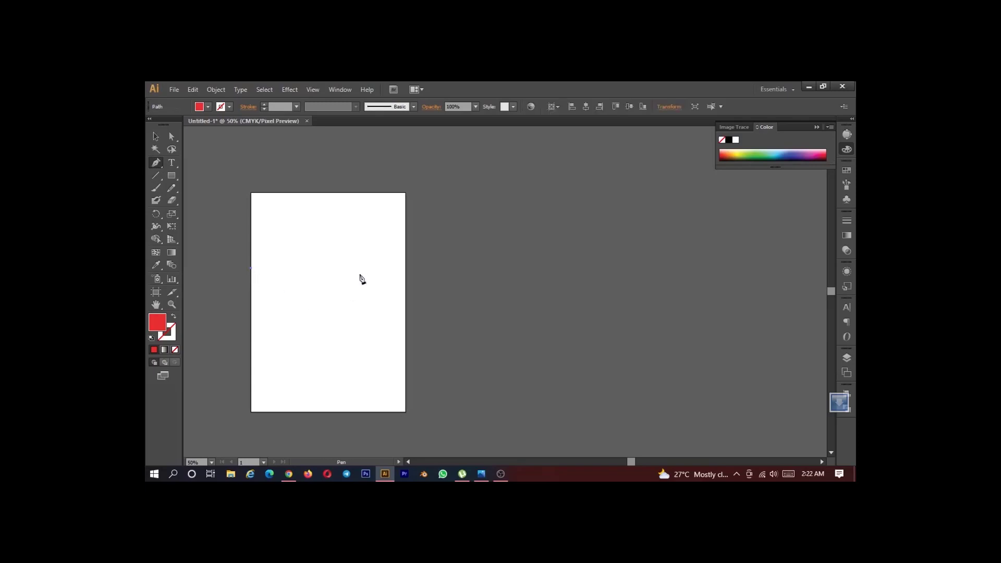
{"action": "left_click_drag", "start_coordinate": [357, 276], "coordinate": [414, 242]}
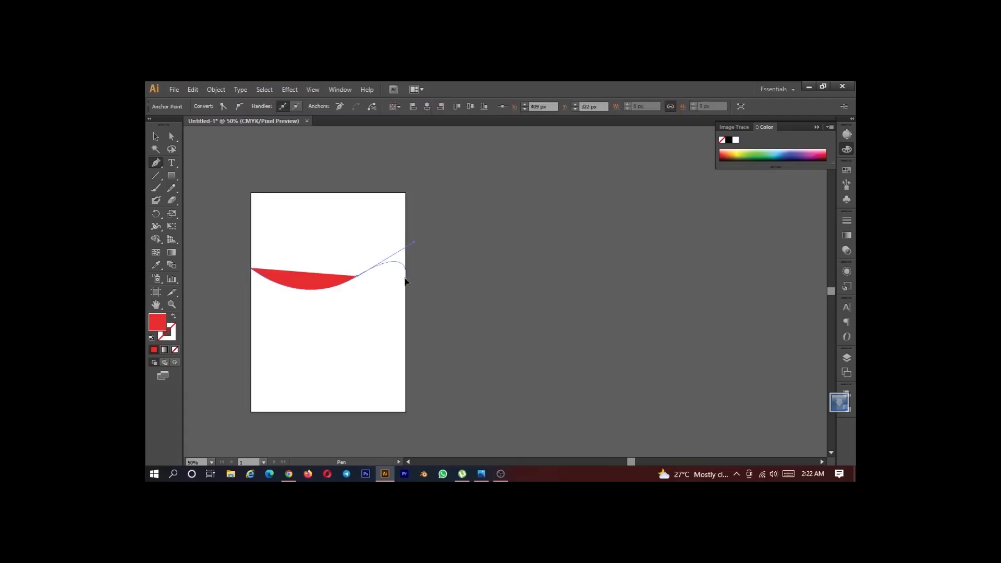
{"action": "left_click", "coordinate": [405, 278]}
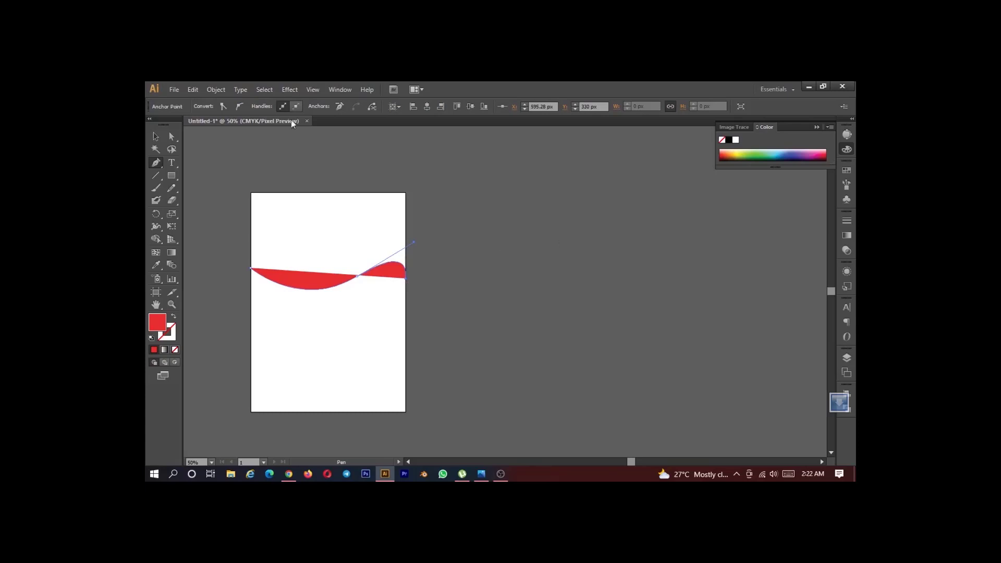
{"action": "key", "text": "ctrl+z"}
{"action": "key", "text": "ctrl+z"}
{"action": "key", "text": "ctrl+z"}
{"action": "key", "text": "ctrl+z"}
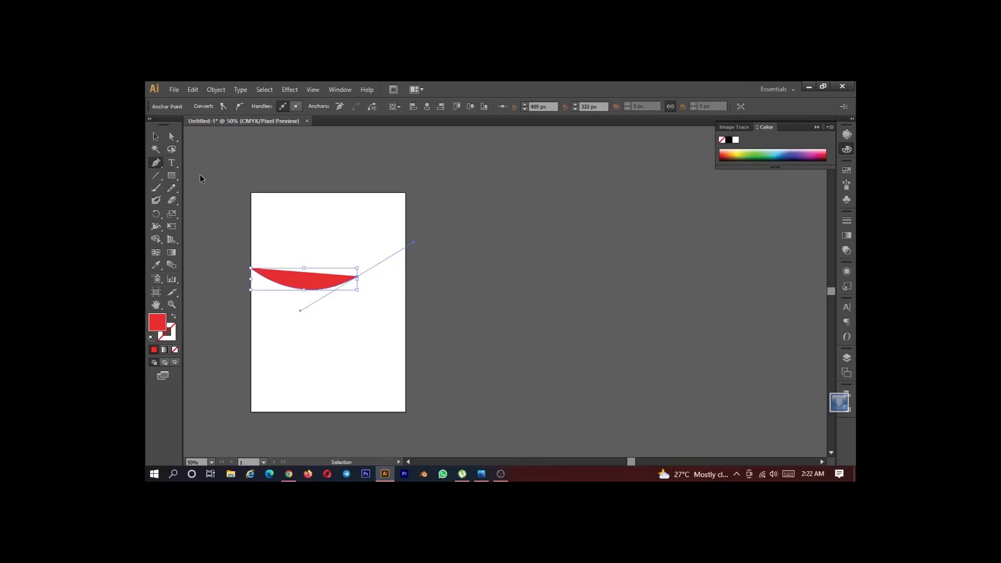
- Continue the Pen path as a dip followed by a crest to the artboard's right edge, shortening the middle anchor's outgoing handle
{"action": "left_click_drag", "start_coordinate": [353, 275], "coordinate": [404, 253]}
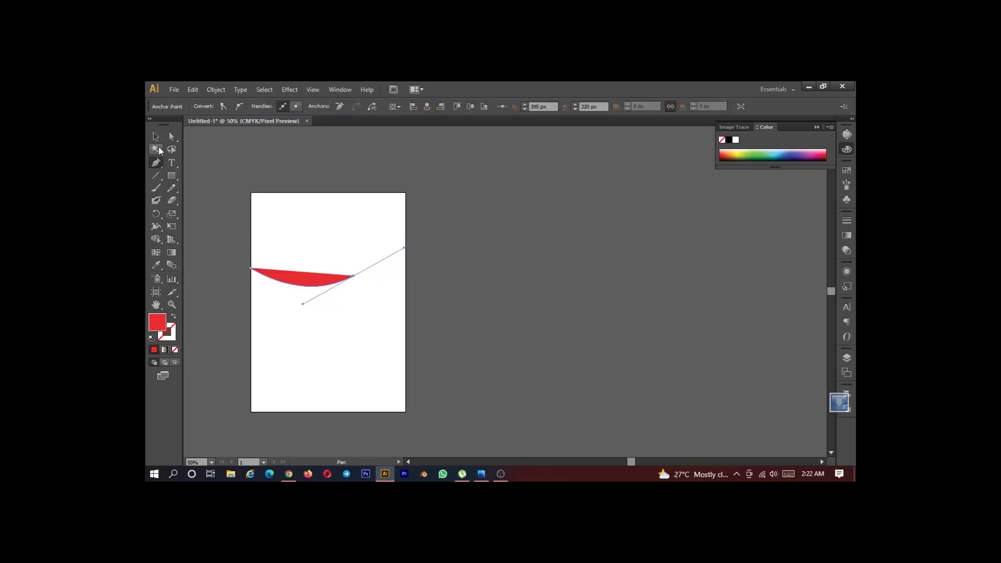
{"action": "key", "text": "alt"}
{"action": "left_click_drag", "start_coordinate": [404, 248], "coordinate": [382, 263]}
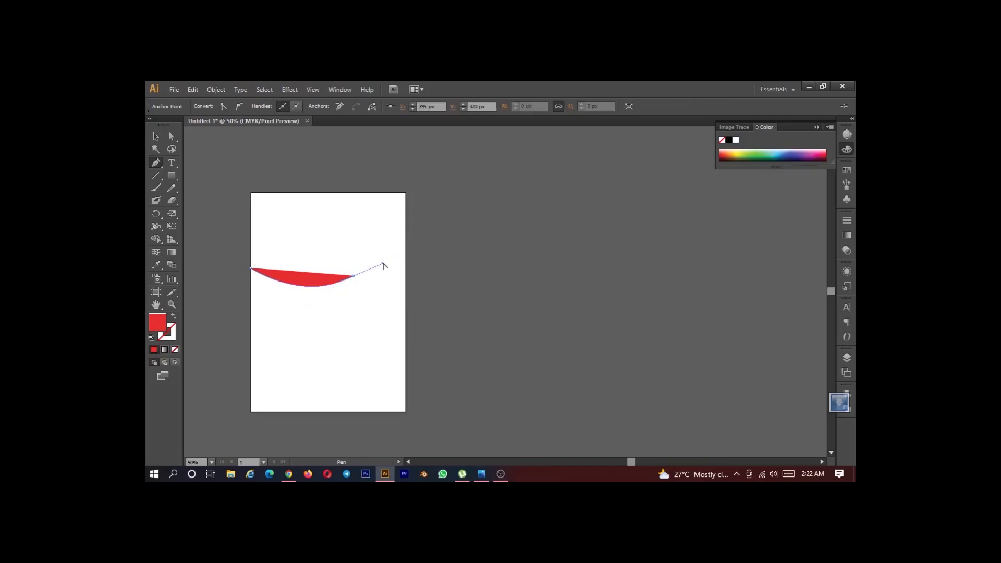
{"action": "left_click", "coordinate": [406, 273]}
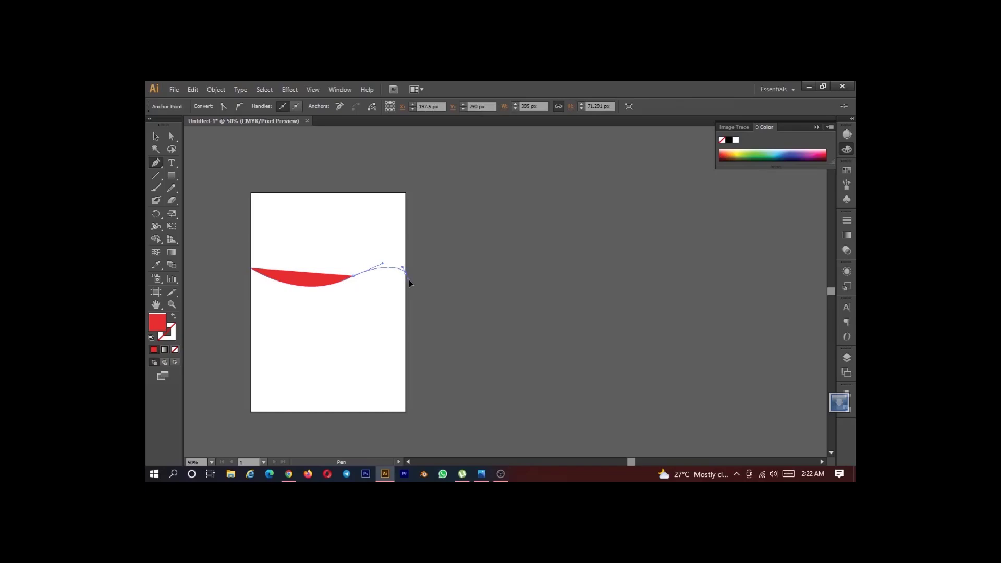
{"action": "left_click_drag", "start_coordinate": [414, 278], "coordinate": [414, 278]}
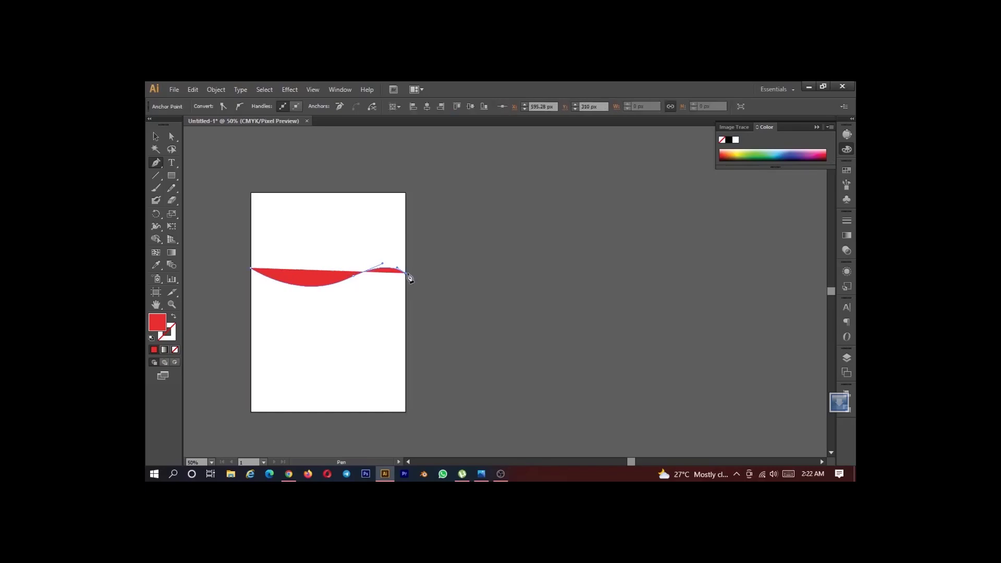
- Close the red Pen shape through the artboard's upper right and upper left corners back to its starting anchor
{"action": "left_click", "coordinate": [406, 194]}
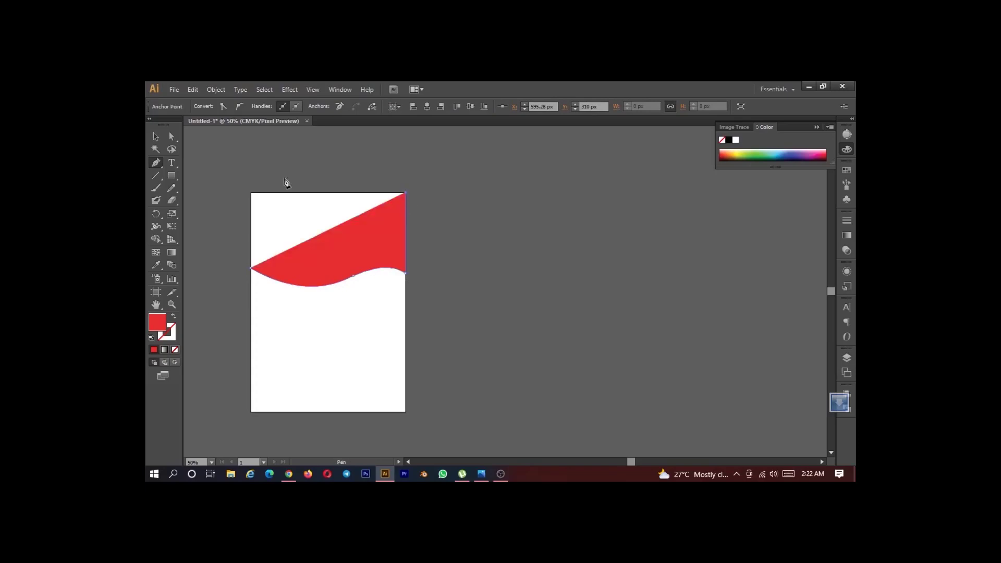
{"action": "left_click", "coordinate": [252, 193]}
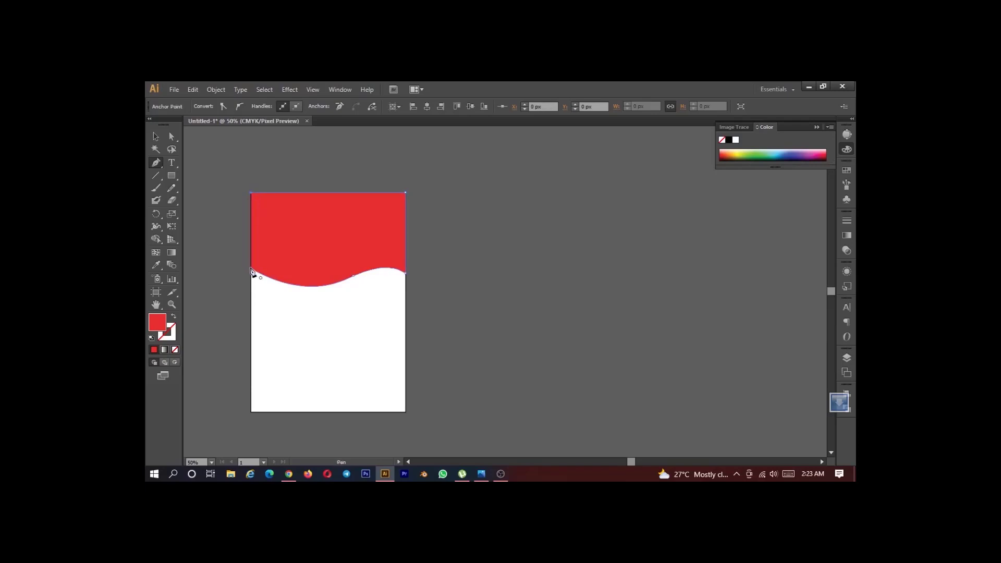
{"action": "left_click", "coordinate": [251, 269]}
{"action": "left_click", "coordinate": [156, 136]}
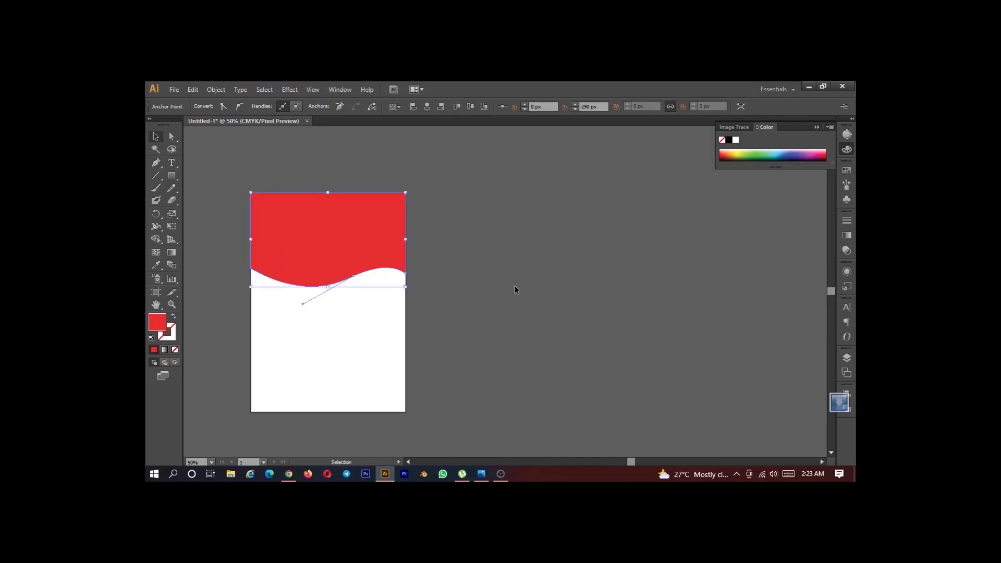
- Examine the smoothness of the red header shape's wavy lower edge up close and on the whole page
{"action": "left_click", "coordinate": [489, 303]}
{"action": "scroll", "coordinate": [376, 265], "scroll_direction": "up", "scroll_amount": 6}
{"action": "scroll", "coordinate": [378, 284], "scroll_direction": "down", "scroll_amount": 4}
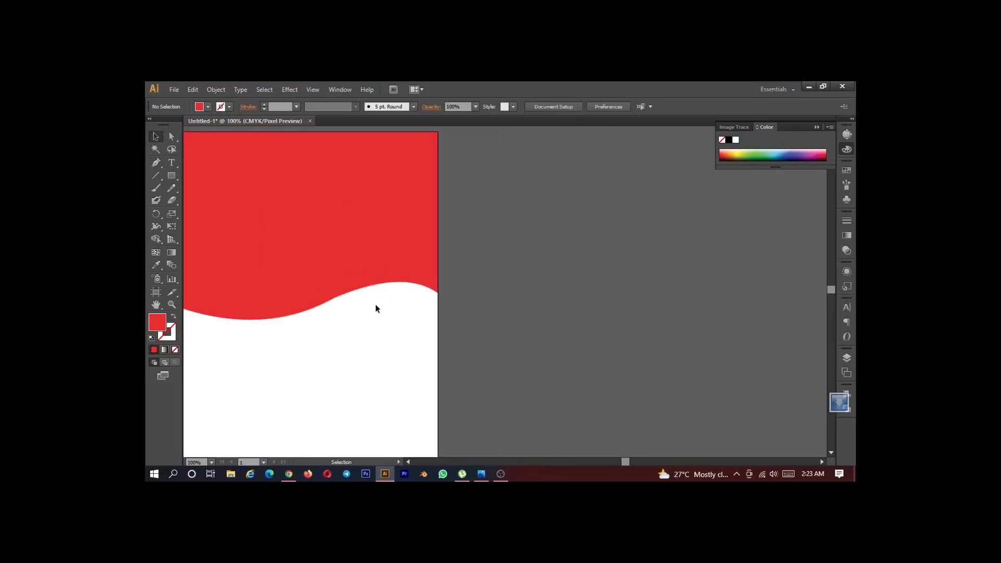
{"action": "scroll", "coordinate": [353, 289], "scroll_direction": "up", "scroll_amount": 3}
{"action": "scroll", "coordinate": [368, 343], "scroll_direction": "down", "scroll_amount": 5}
{"action": "scroll", "coordinate": [359, 343], "scroll_direction": "up", "scroll_amount": 3}
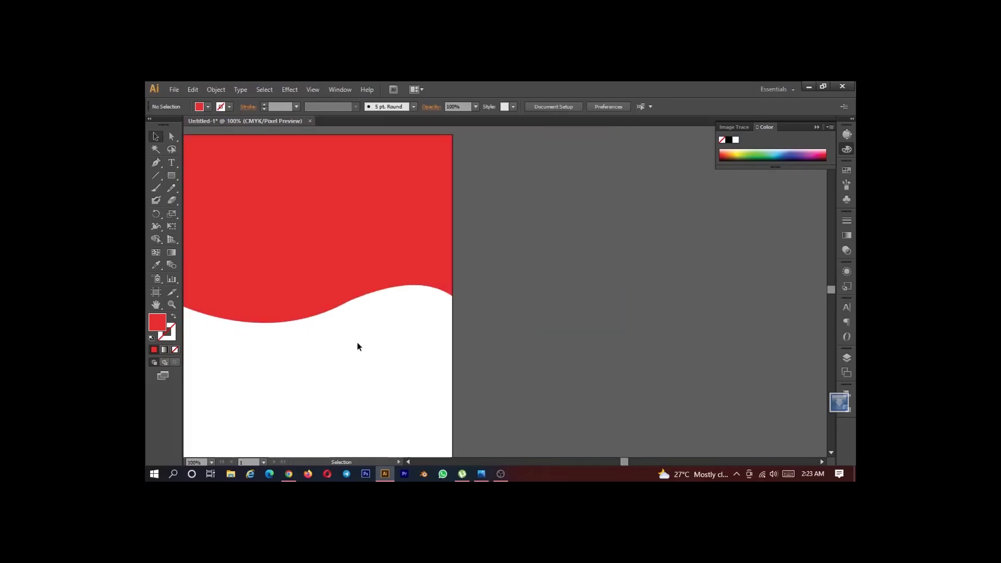
{"action": "left_click_drag", "start_coordinate": [361, 344], "coordinate": [494, 329]}
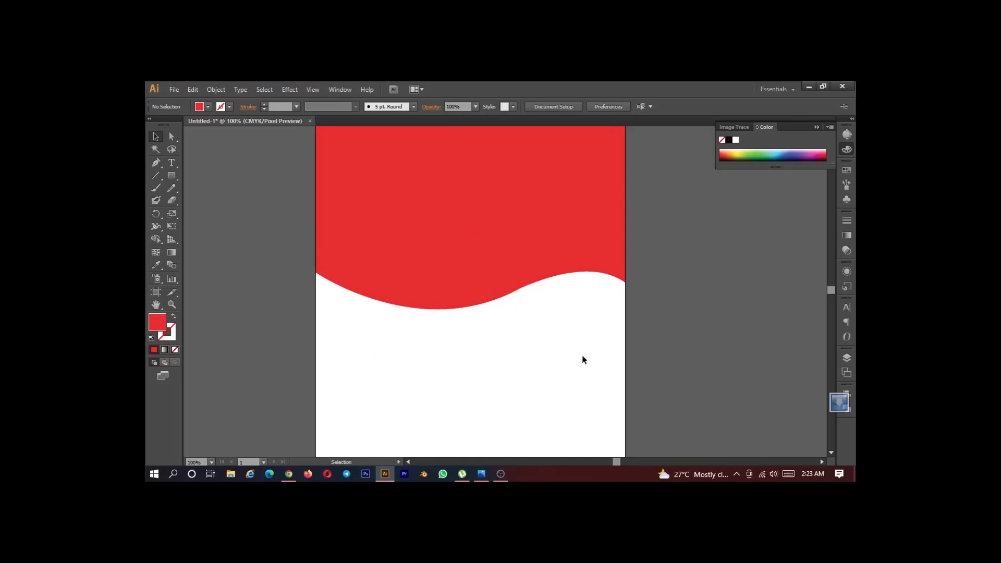
{"action": "scroll", "coordinate": [469, 311], "scroll_direction": "up", "scroll_amount": 1}
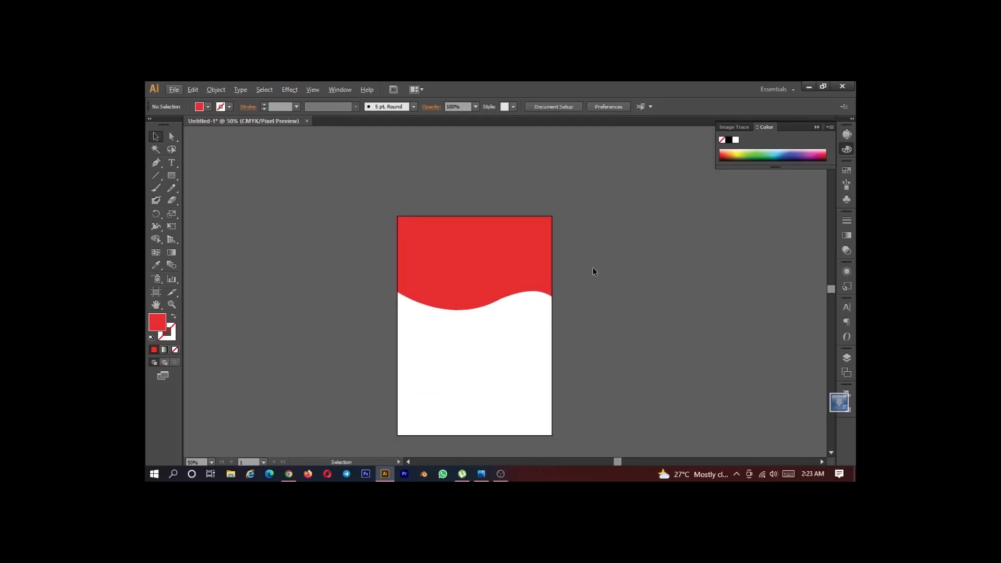
- Change the wavy header shape's fill to golden yellow FFD503
{"action": "left_click", "coordinate": [443, 255]}
{"action": "double_click", "coordinate": [157, 322]}
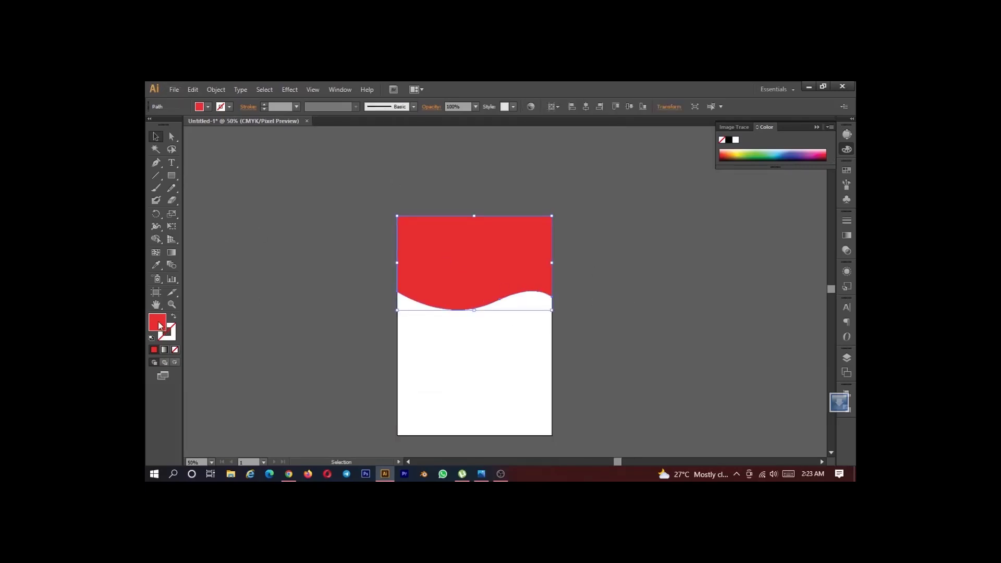
{"action": "left_click_drag", "start_coordinate": [685, 324], "coordinate": [687, 312]}
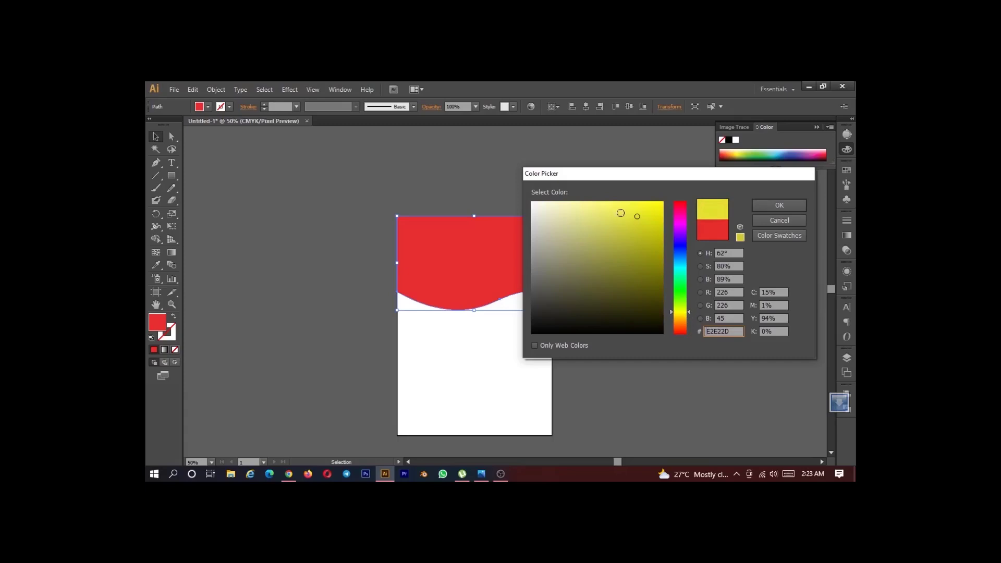
{"action": "left_click", "coordinate": [779, 205]}
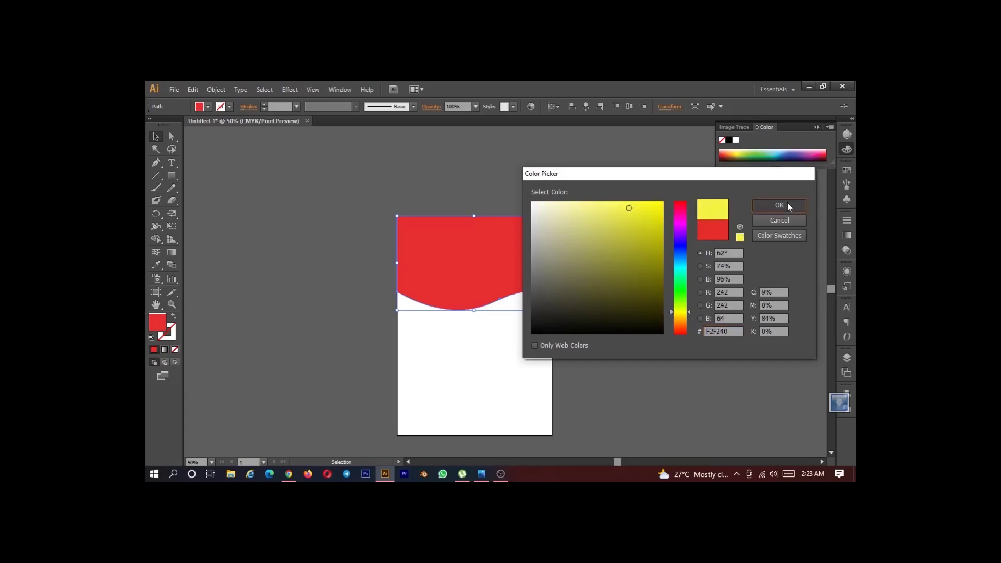
{"action": "double_click", "coordinate": [158, 322]}
{"action": "left_click_drag", "start_coordinate": [661, 216], "coordinate": [663, 202]}
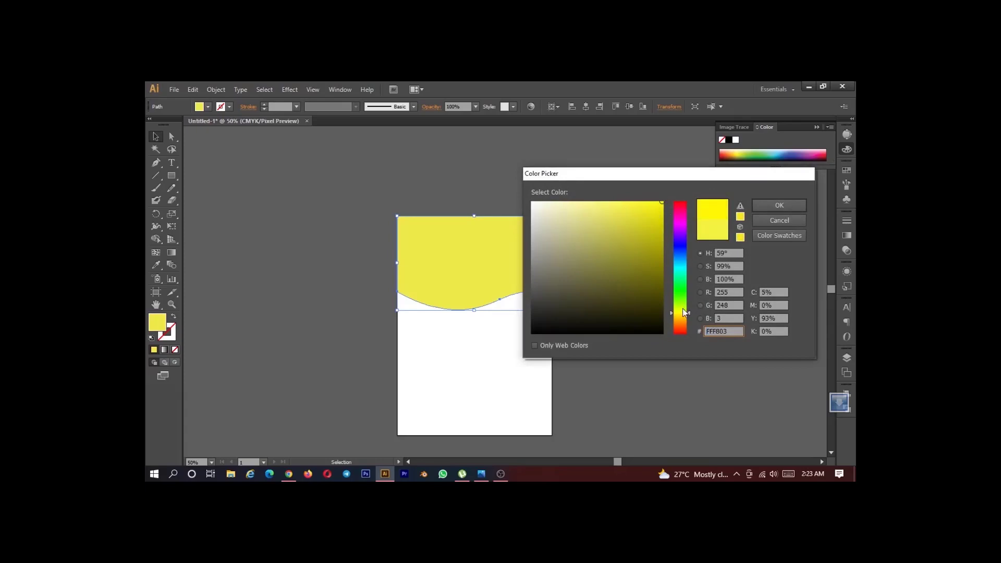
{"action": "left_click_drag", "start_coordinate": [683, 308], "coordinate": [690, 316]}
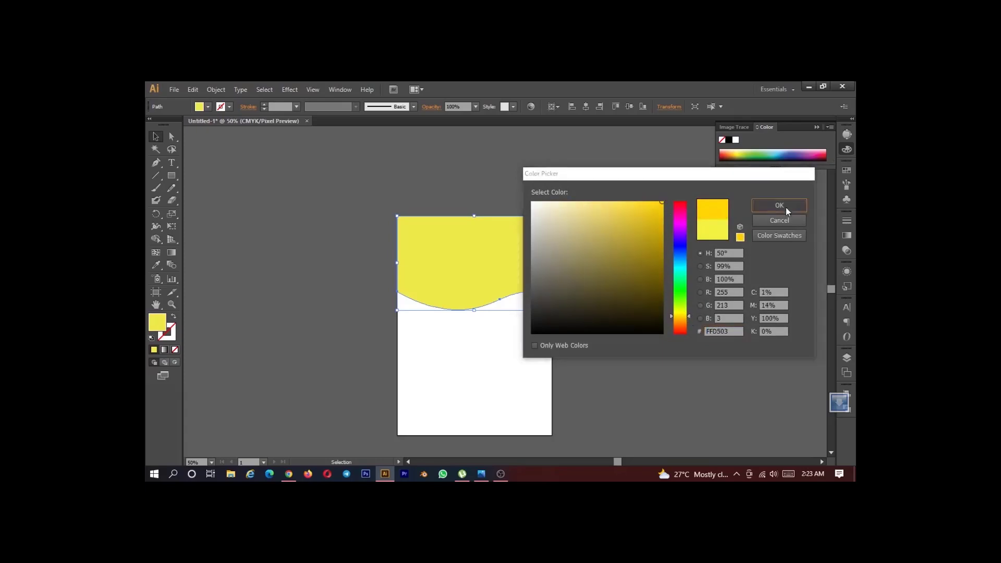
{"action": "left_click", "coordinate": [782, 207]}
{"action": "left_click", "coordinate": [720, 293]}
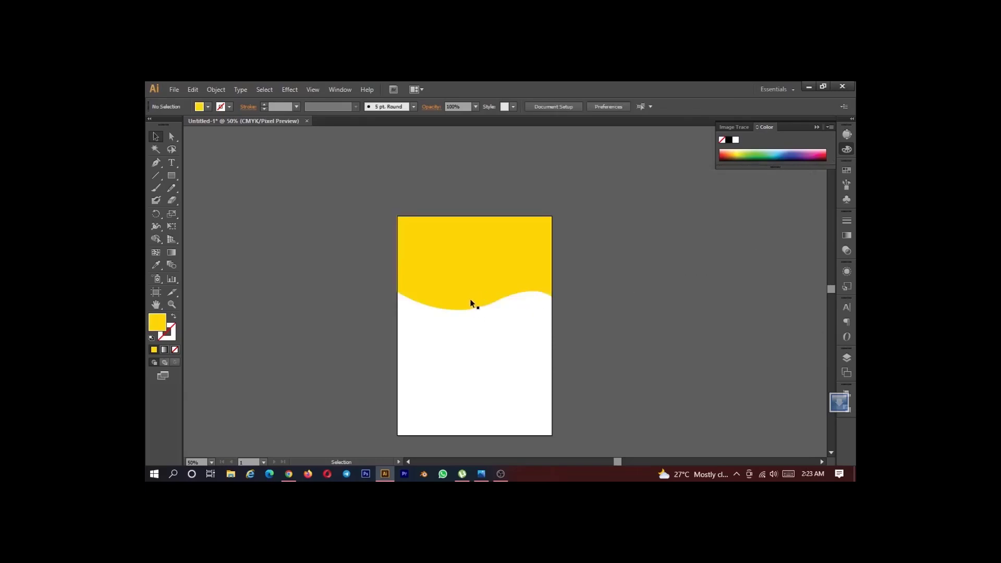
- Duplicate the yellow header shape in place and shorten the copy slightly from its lower edge, leaving a thin band of the original
{"action": "left_click", "coordinate": [455, 295]}
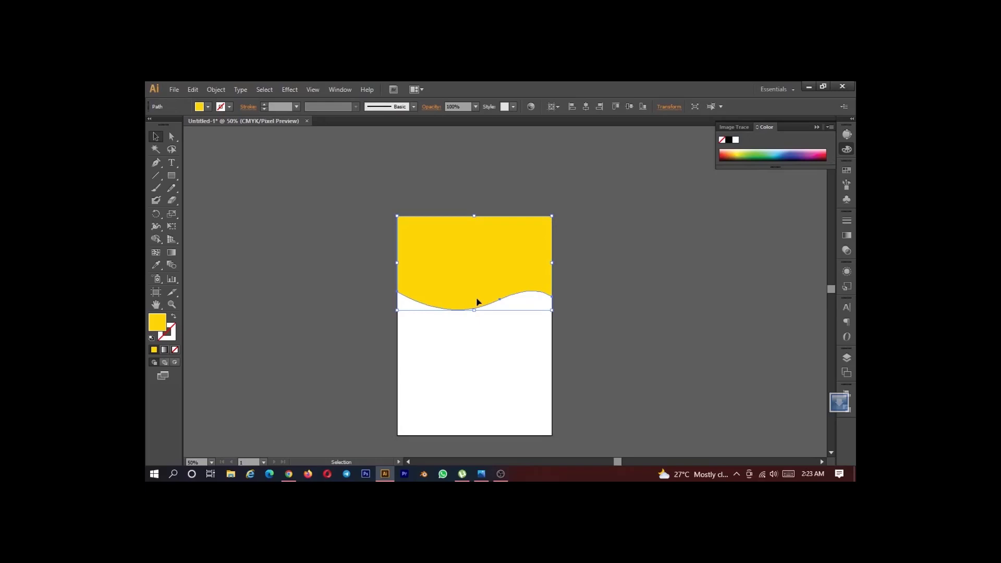
{"action": "key", "text": "a"}
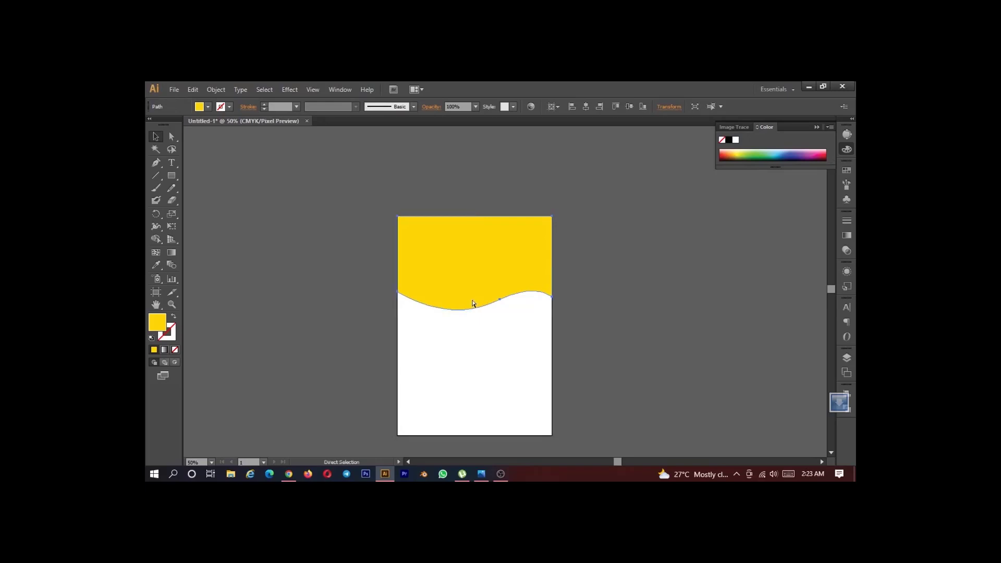
{"action": "key", "text": "v"}
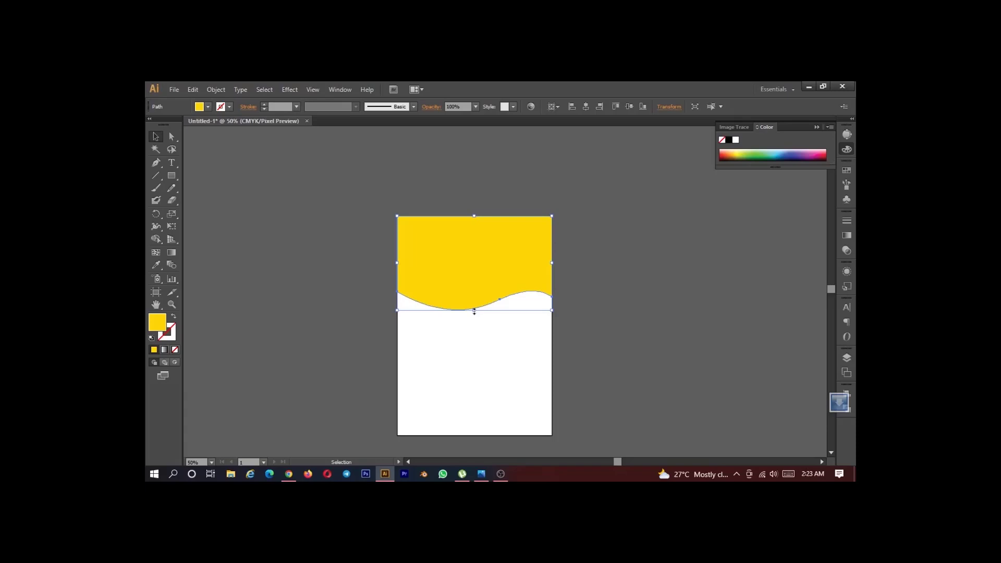
{"action": "left_click_drag", "start_coordinate": [474, 311], "coordinate": [473, 303]}
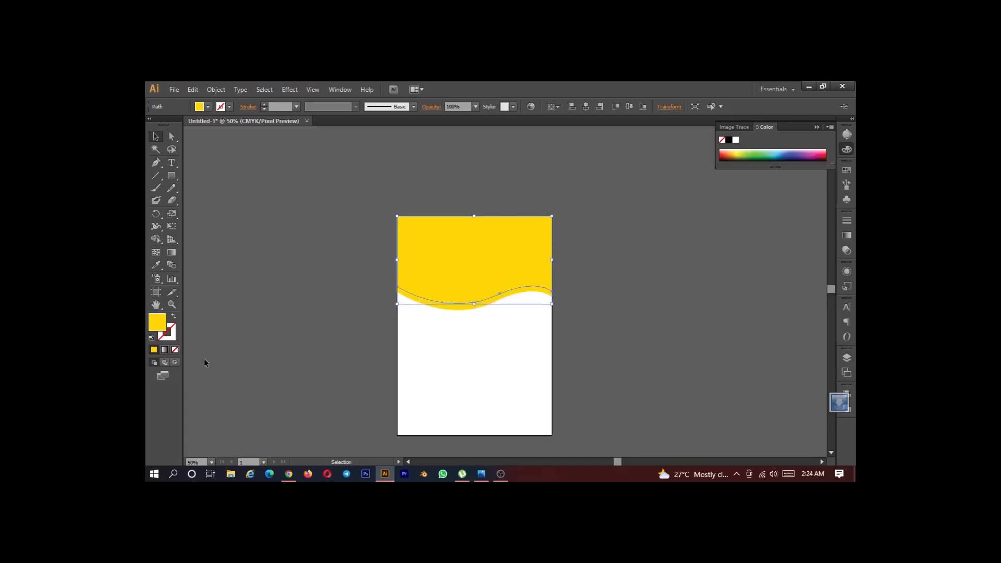
- Fill the shortened header copy with near-black 0C0C0B and deselect it
{"action": "double_click", "coordinate": [157, 322]}
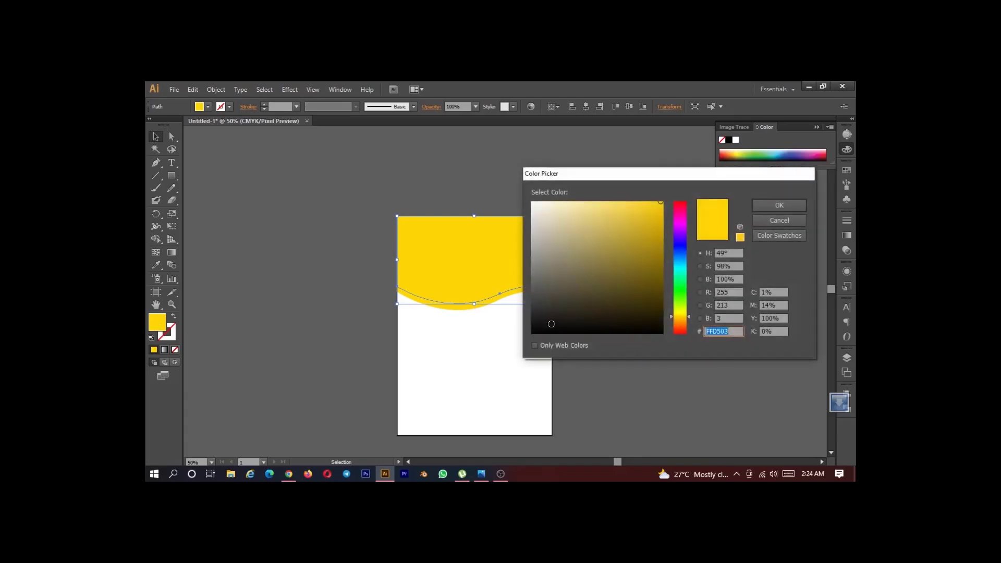
{"action": "left_click", "coordinate": [539, 327]}
{"action": "left_click", "coordinate": [753, 207]}
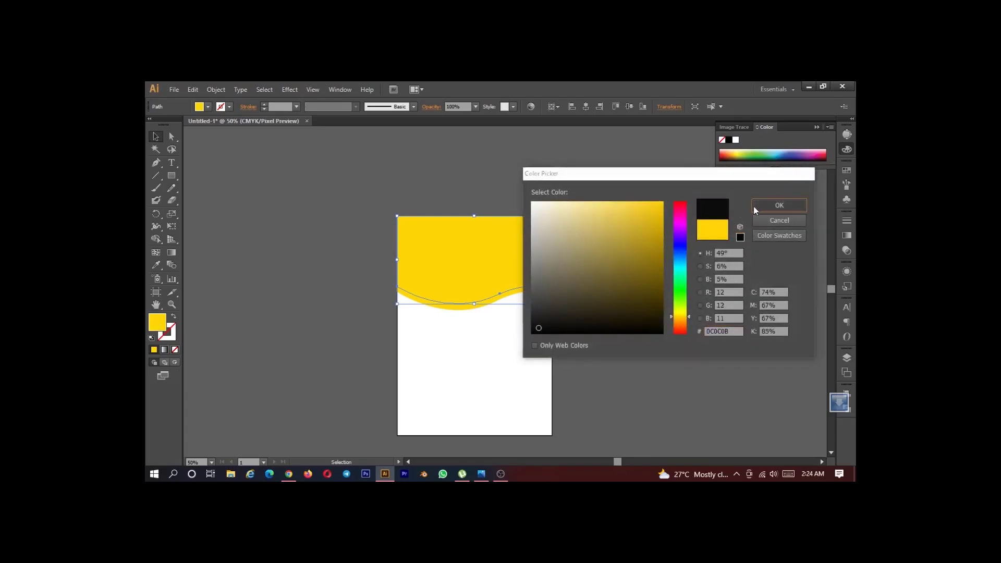
{"action": "left_click", "coordinate": [647, 268]}
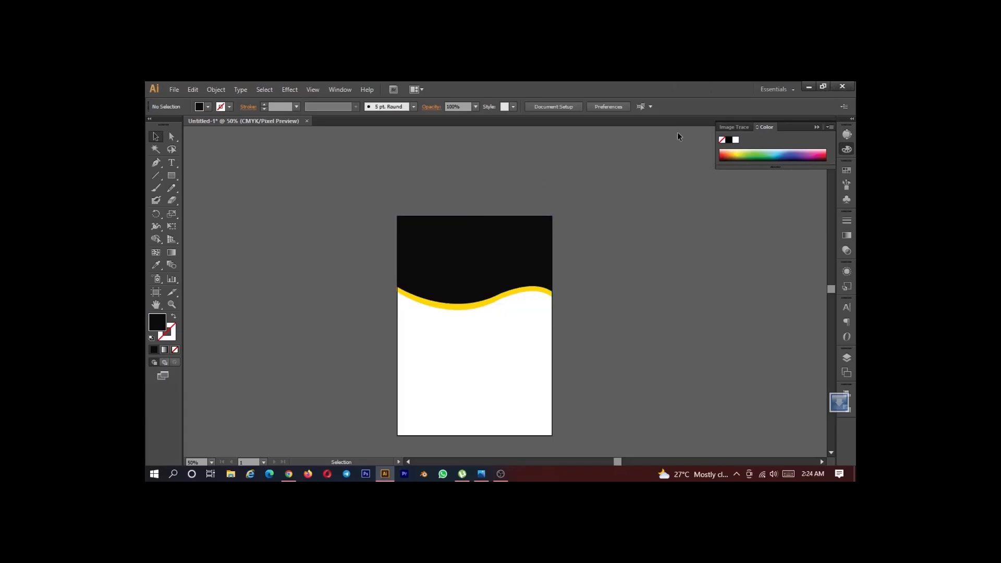
{"action": "right_click", "coordinate": [458, 257]}
{"action": "left_click", "coordinate": [498, 253]}
{"action": "left_click", "coordinate": [526, 230]}
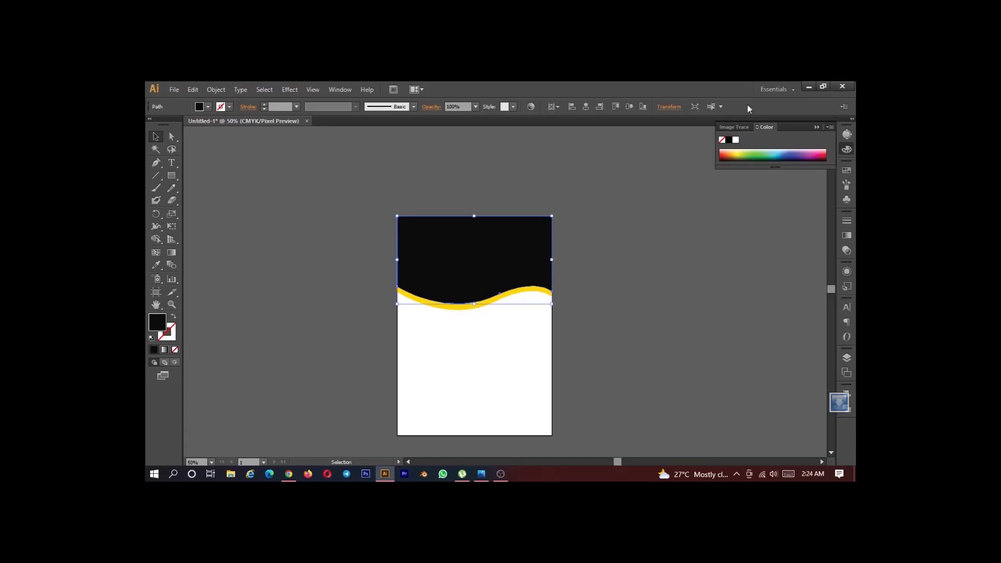
{"action": "left_click", "coordinate": [652, 188]}
- Place the businessman portrait image from the desktop on the page's lower half and embed it in the document
{"action": "left_click", "coordinate": [806, 86]}
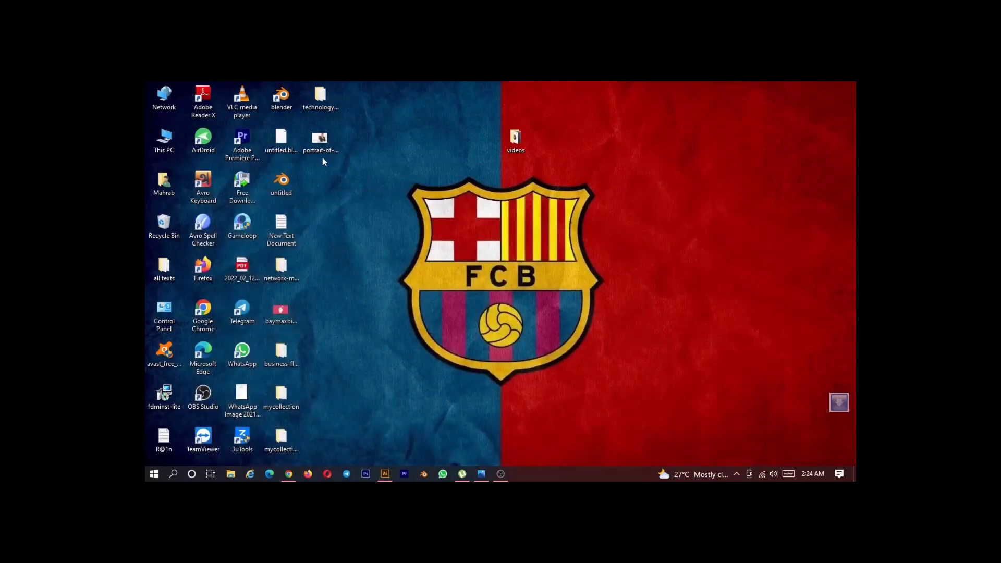
{"action": "left_click_drag", "start_coordinate": [334, 152], "coordinate": [479, 346]}
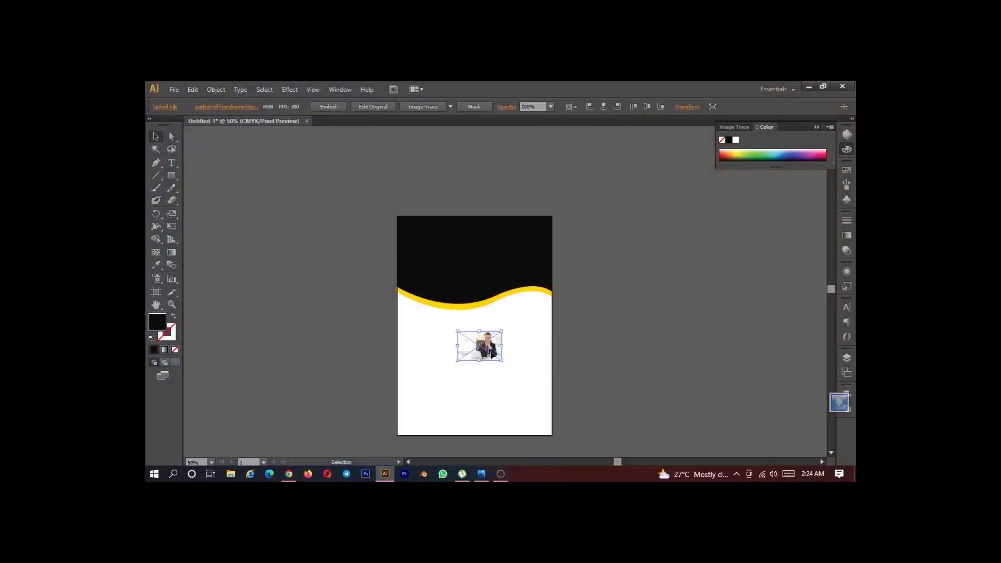
{"action": "left_click", "coordinate": [328, 107]}
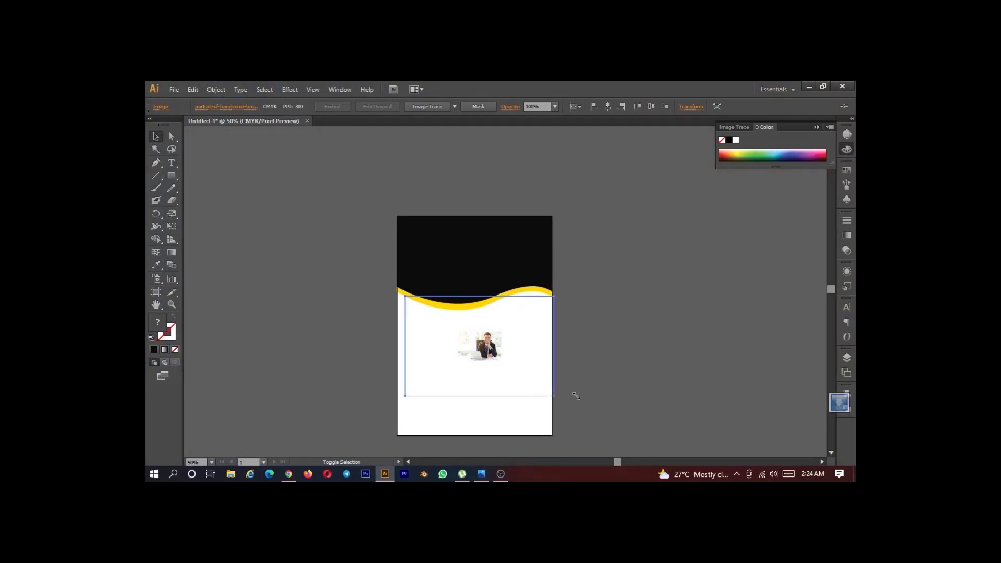
- Enlarge the portrait image to slightly wider than the page and move it up over the black header shape
{"action": "left_click_drag", "start_coordinate": [587, 396], "coordinate": [600, 399]}
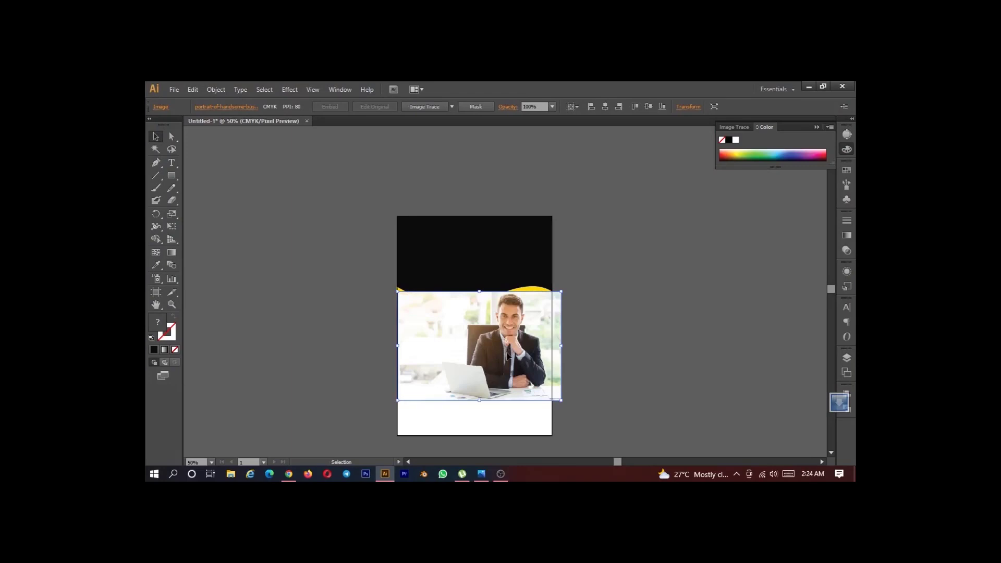
{"action": "left_click_drag", "start_coordinate": [509, 355], "coordinate": [501, 262]}
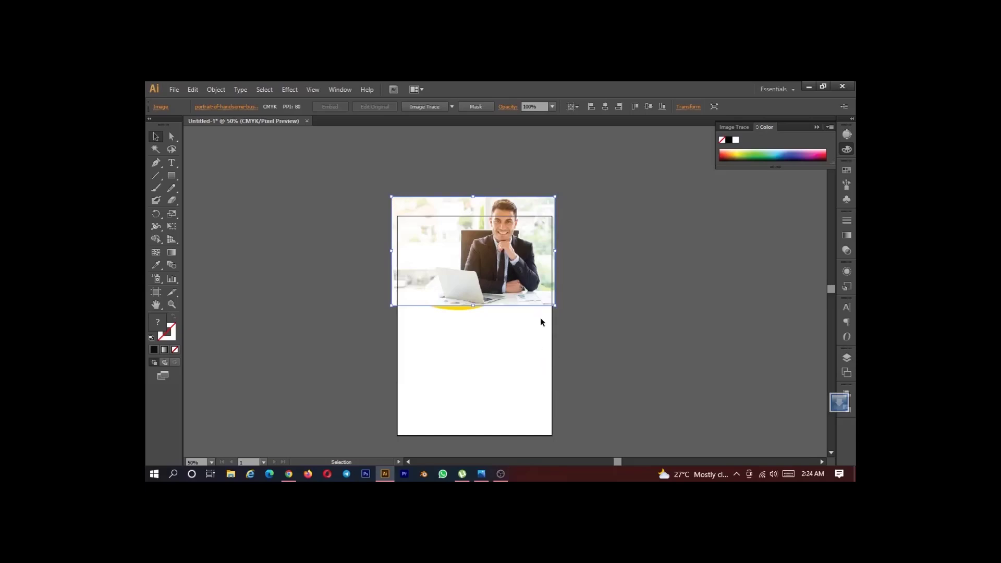
- Expand Layer 1's contents and select the black header path together with the portrait image
{"action": "scroll", "coordinate": [462, 312], "scroll_direction": "up", "scroll_amount": 3}
{"action": "scroll", "coordinate": [465, 314], "scroll_direction": "down", "scroll_amount": 1}
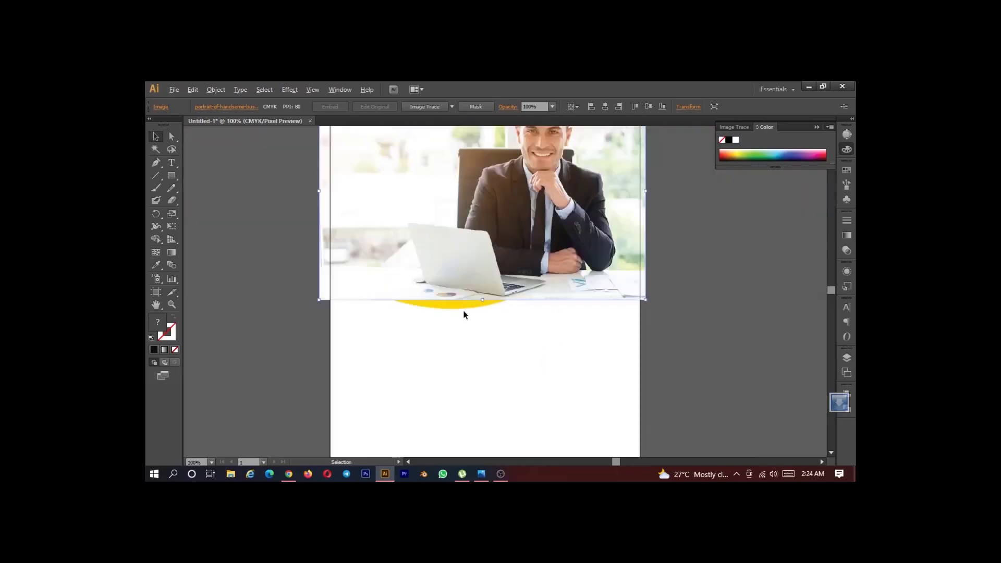
{"action": "key", "text": "alt"}
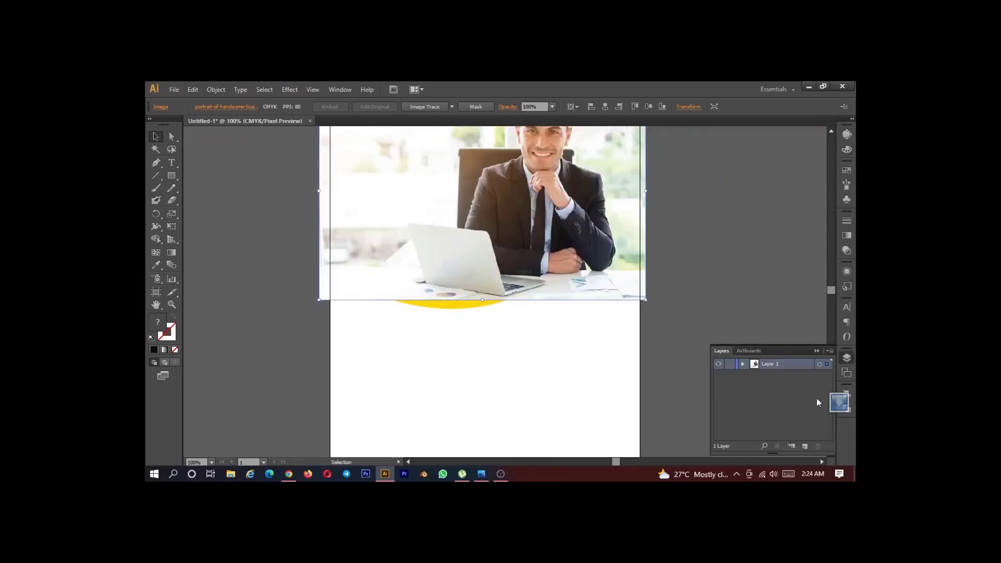
{"action": "left_click", "coordinate": [847, 357]}
{"action": "left_click", "coordinate": [742, 364]}
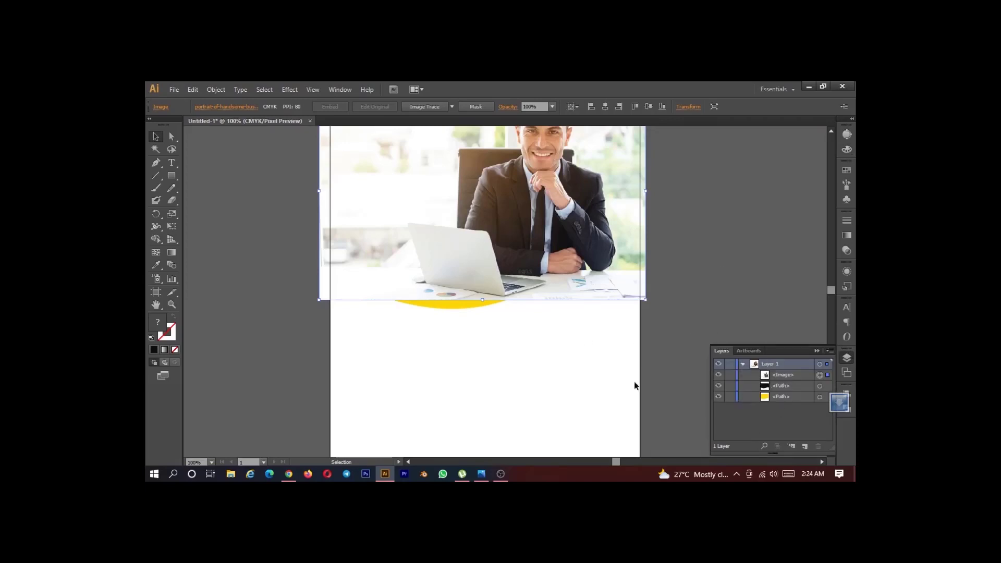
{"action": "left_click", "coordinate": [780, 386], "text": "shift"}
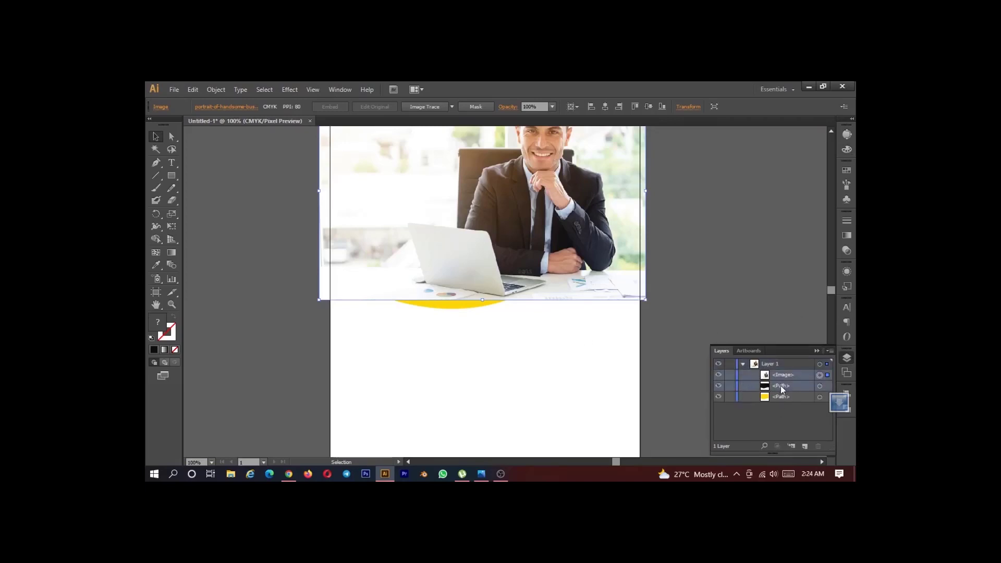
{"action": "left_click", "coordinate": [820, 386], "text": "shift"}
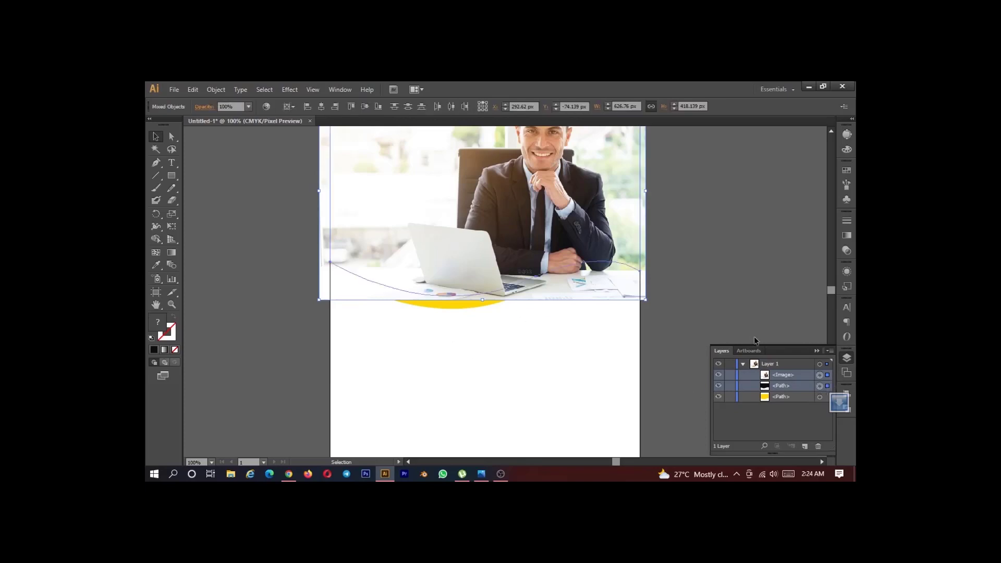
{"action": "right_click", "coordinate": [495, 201]}
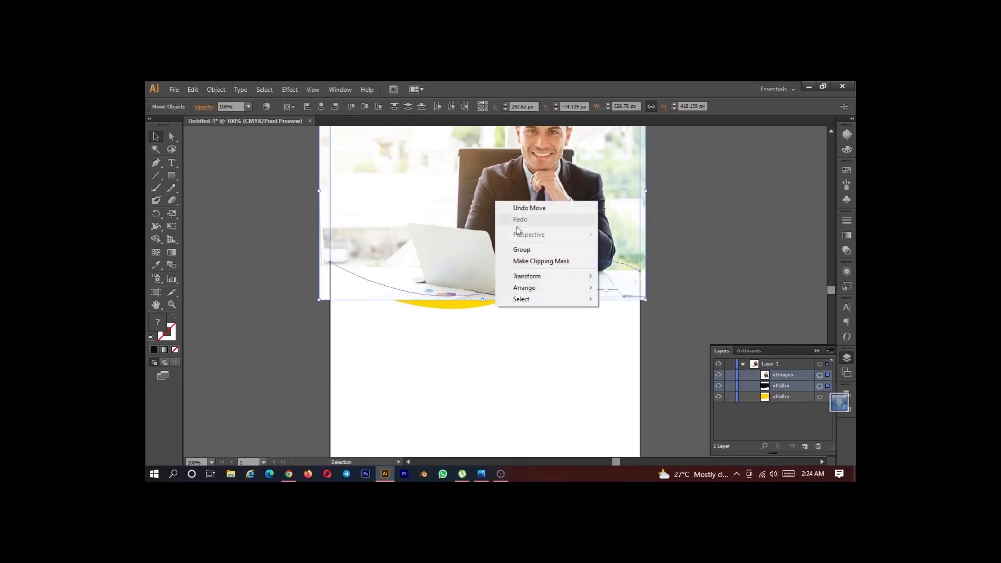
{"action": "left_click", "coordinate": [562, 262]}
{"action": "left_click", "coordinate": [588, 293]}
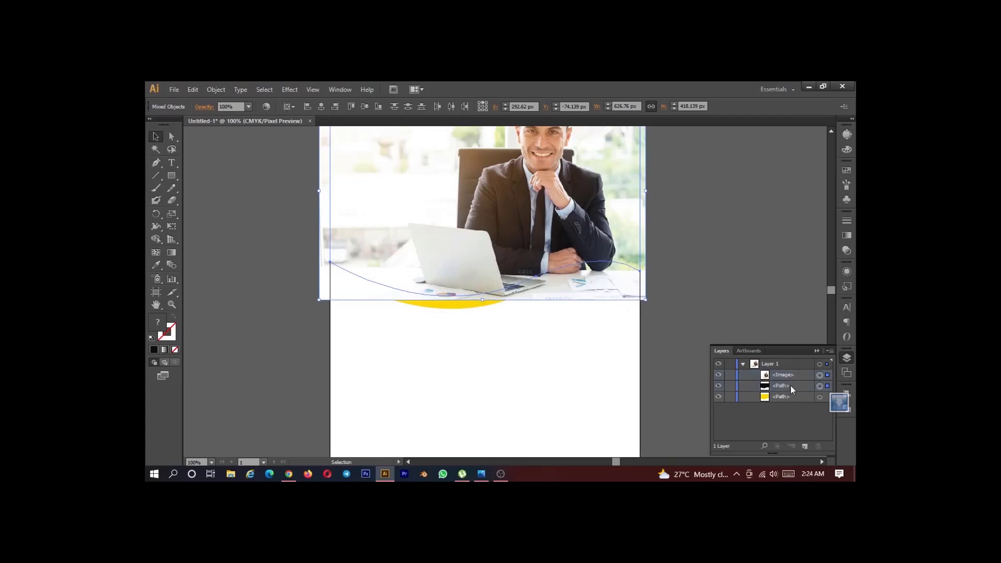
- Stack the black header path above the portrait image and clip the image to it with a clipping mask
{"action": "left_click_drag", "start_coordinate": [790, 386], "coordinate": [791, 370]}
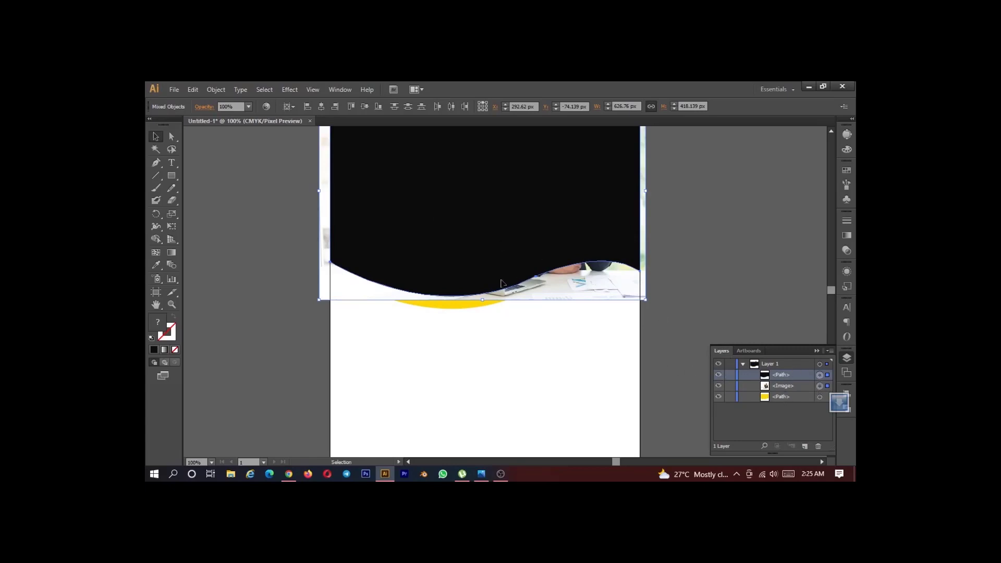
{"action": "right_click", "coordinate": [522, 209]}
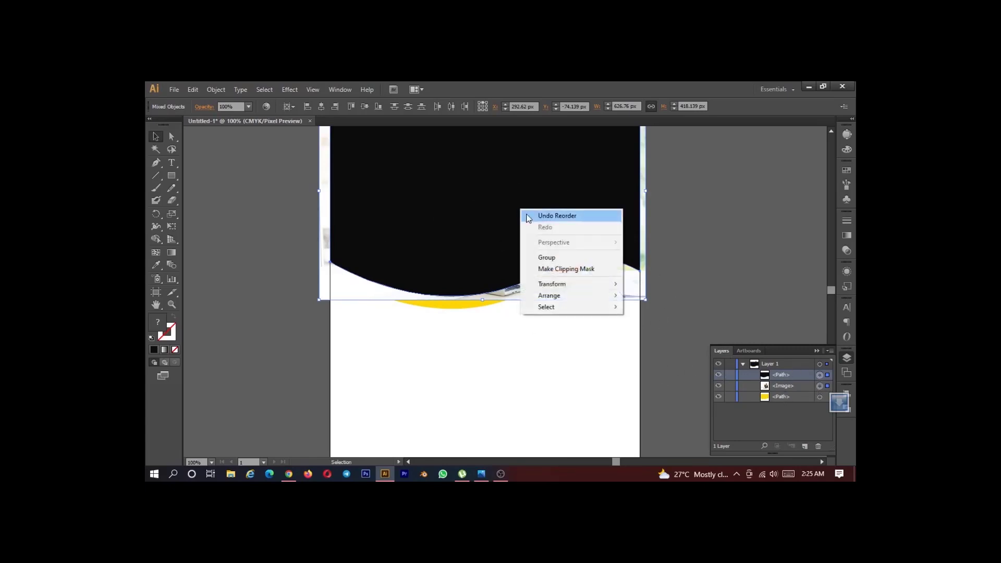
{"action": "left_click", "coordinate": [553, 268]}
{"action": "key", "text": "ctrl+minus"}
{"action": "key", "text": "ctrl+minus"}
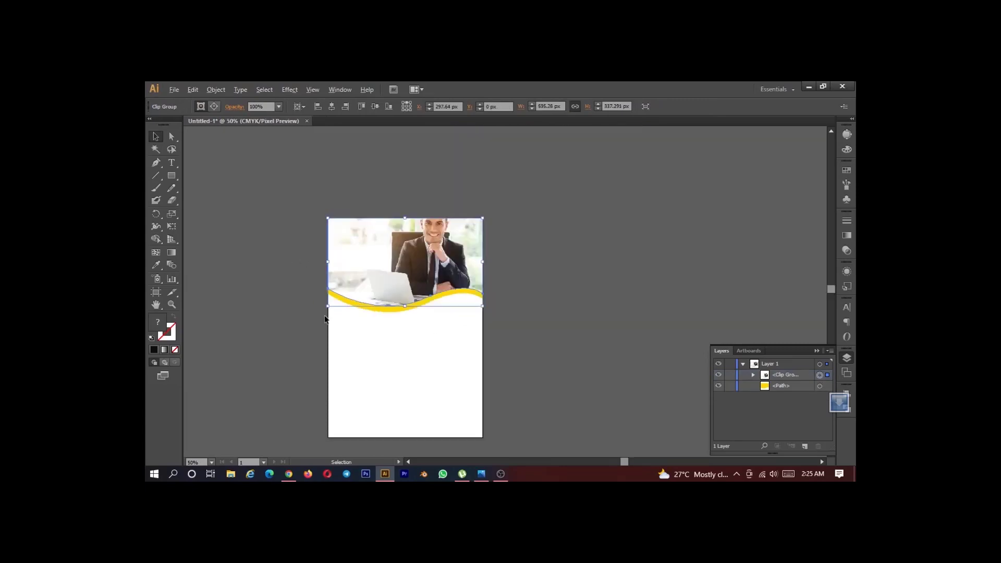
{"action": "key", "text": "ctrl+plus"}
{"action": "key", "text": "ctrl+plus"}
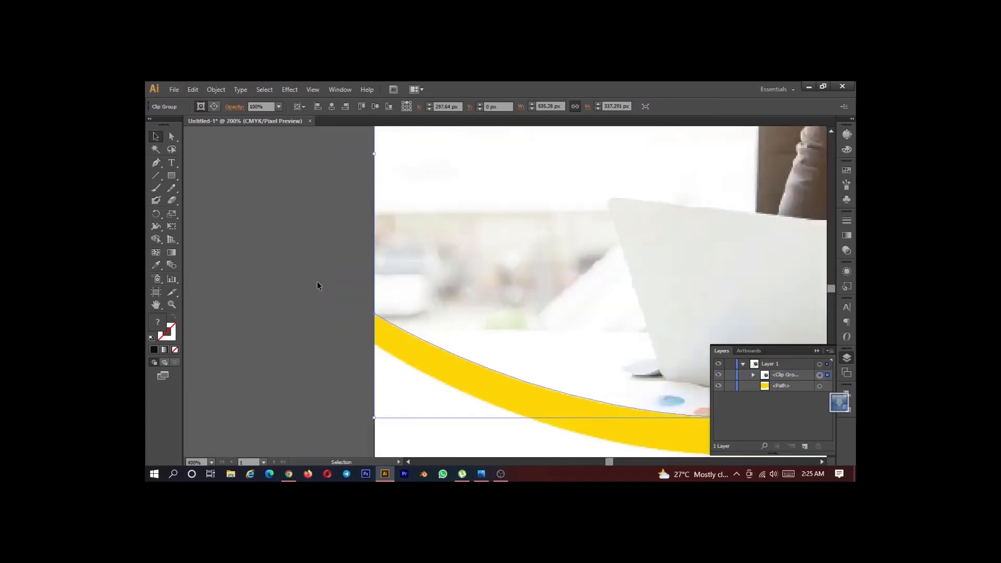
{"action": "left_click", "coordinate": [727, 225]}
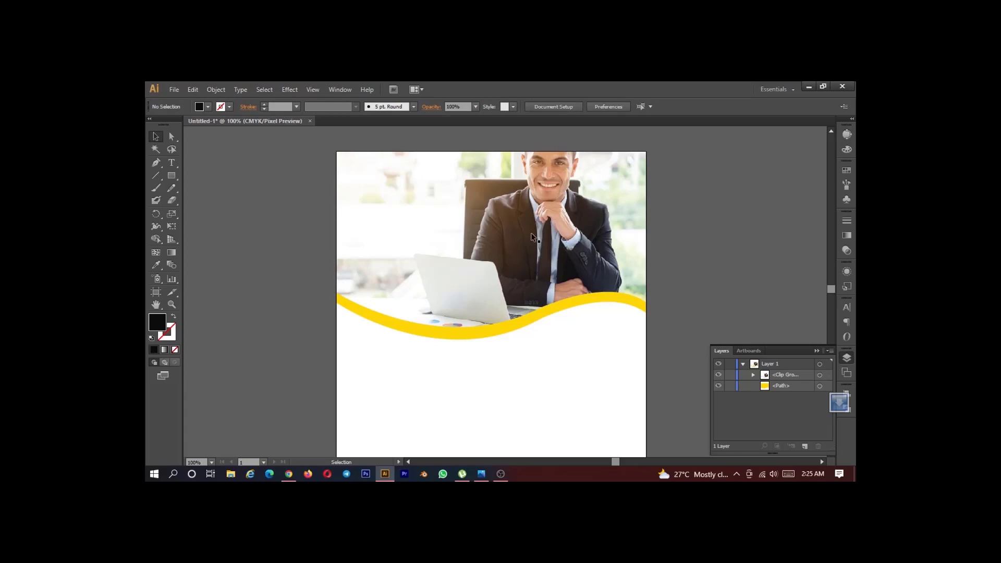
- Isolate the portrait image inside the clip group, move it down to the page's upper edge to show the man's whole head, and exit isolation
{"action": "double_click", "coordinate": [468, 227]}
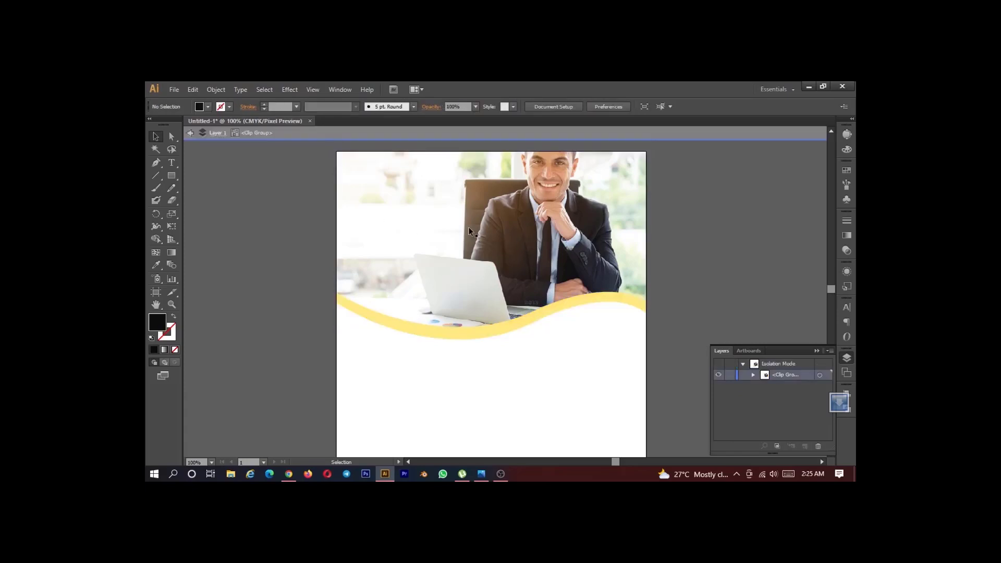
{"action": "double_click", "coordinate": [501, 192]}
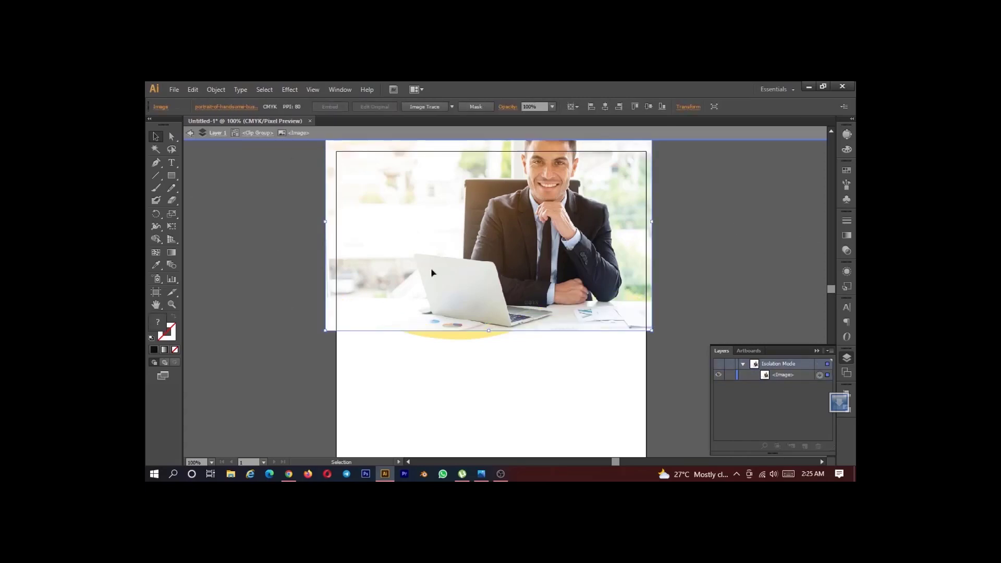
{"action": "left_click_drag", "start_coordinate": [517, 196], "coordinate": [515, 234]}
{"action": "left_click", "coordinate": [774, 242]}
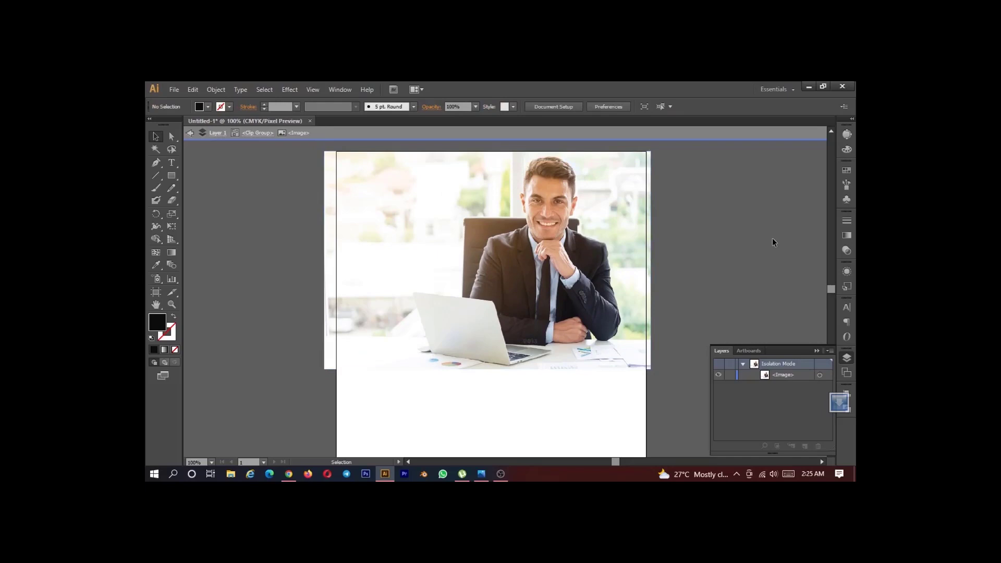
{"action": "left_click", "coordinate": [724, 141]}
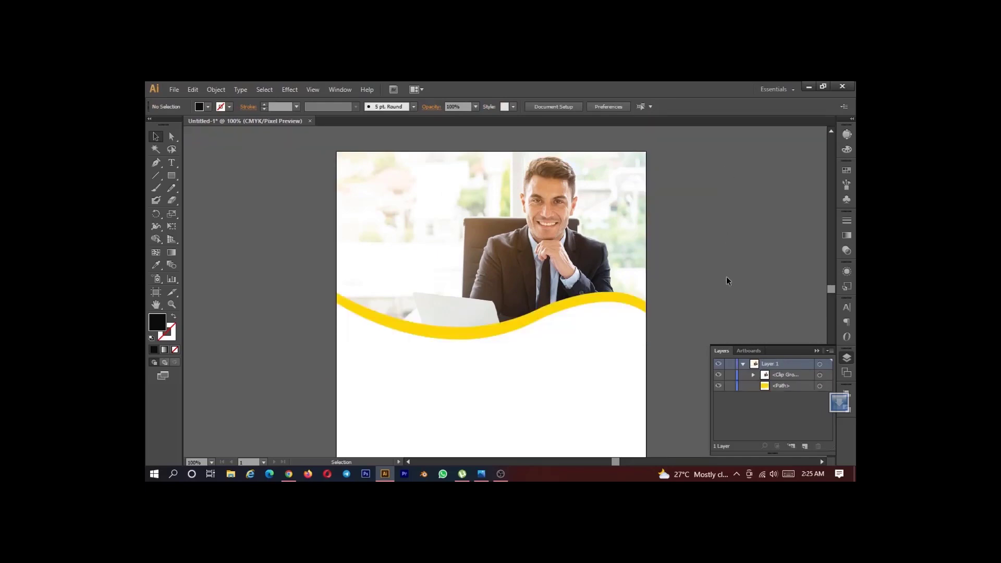
{"action": "scroll", "coordinate": [675, 258], "scroll_direction": "down", "scroll_amount": 4}
{"action": "scroll", "coordinate": [675, 259], "scroll_direction": "down", "scroll_amount": 1}
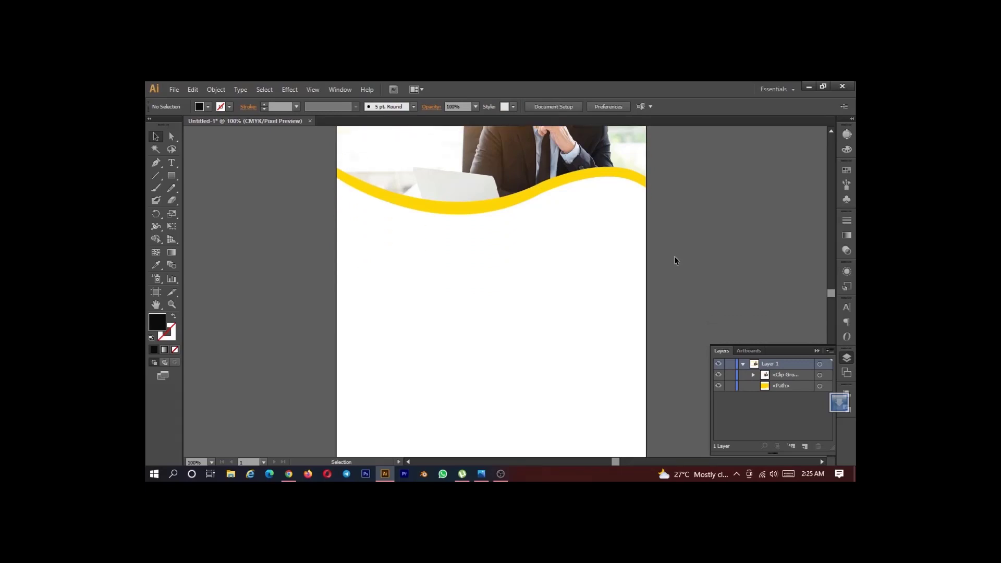
{"action": "scroll", "coordinate": [674, 259], "scroll_direction": "down", "scroll_amount": 1}
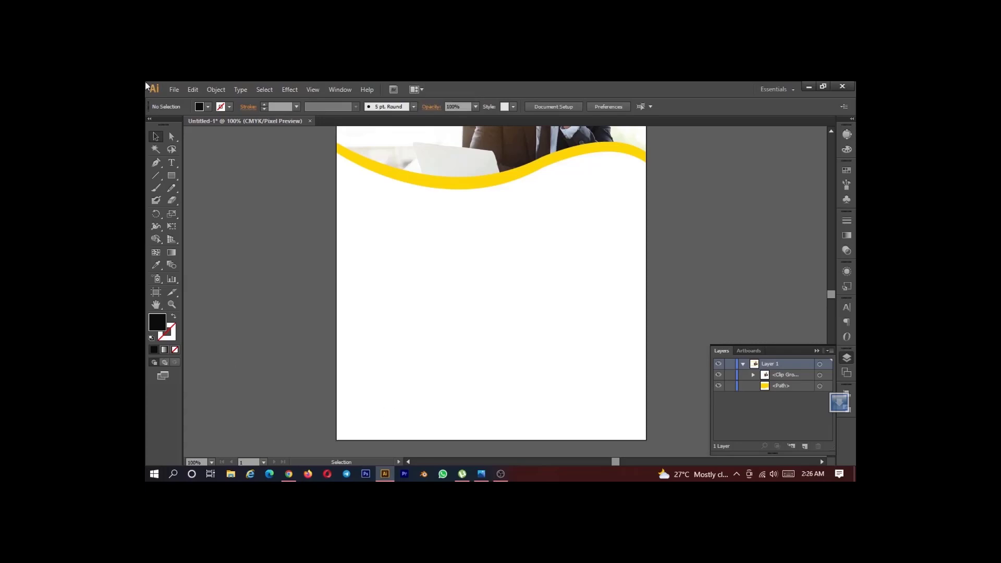
{"action": "left_click", "coordinate": [171, 164]}
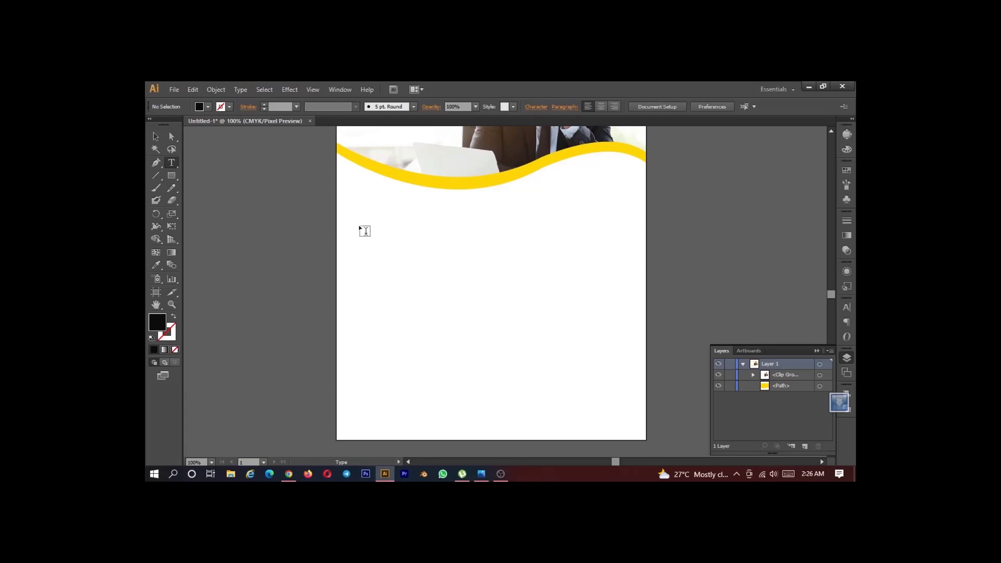
{"action": "left_click", "coordinate": [217, 216]}
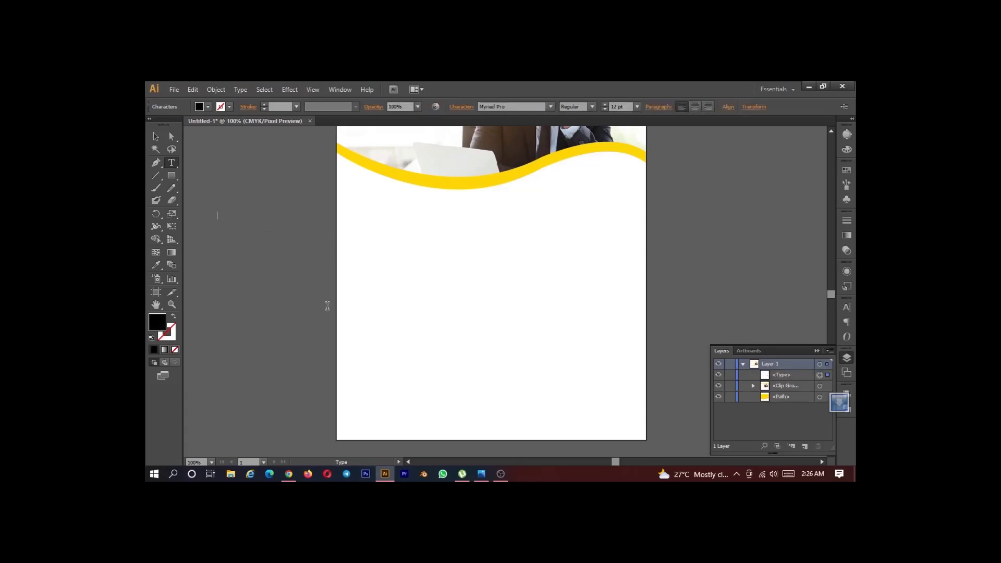
{"action": "type", "text": "business evenm"}
{"action": "key", "text": "BackSpace"}
{"action": "type", "text": "t"}
{"action": "left_click", "coordinate": [155, 137]}
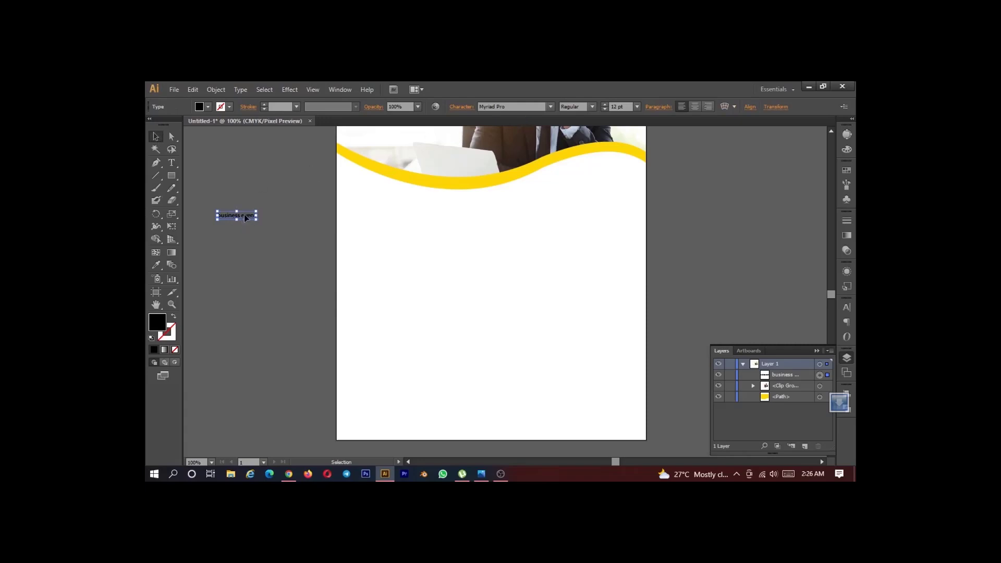
{"action": "key", "text": "Delete"}
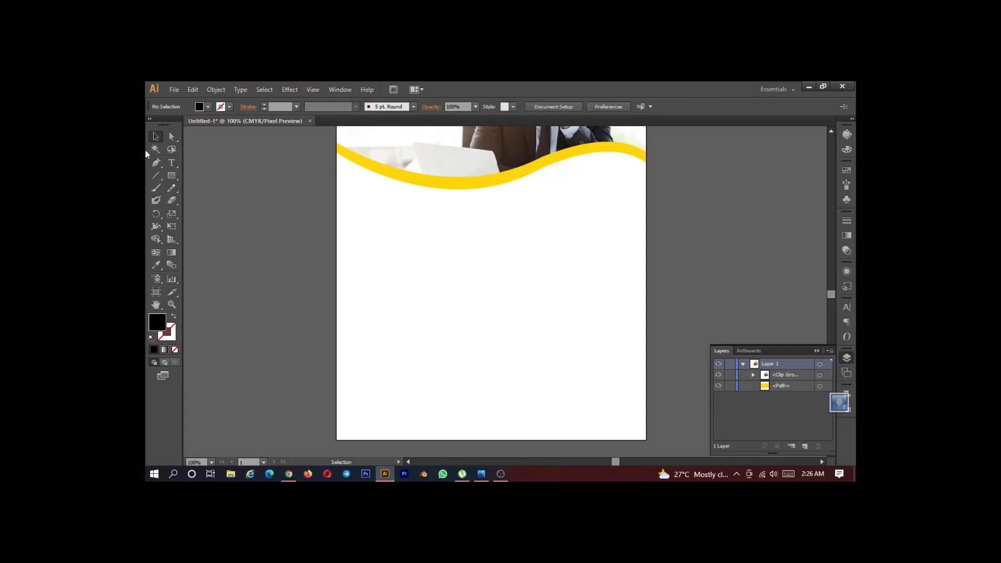
- Add the point text BUSINESS EVENT beside the page and move it onto the white area below the yellow wave
{"action": "left_click", "coordinate": [177, 165]}
{"action": "left_click", "coordinate": [238, 221]}
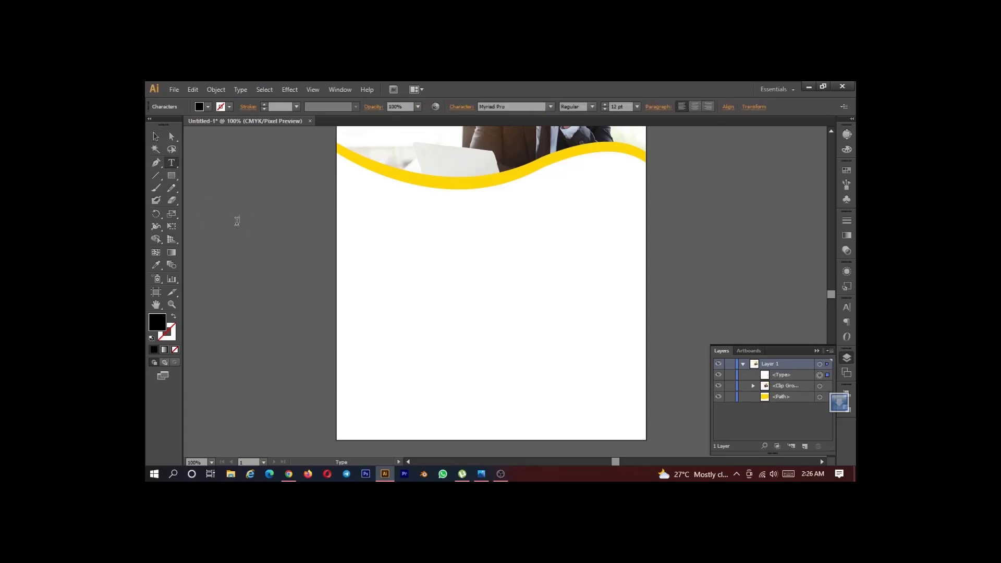
{"action": "type", "text": "BUSINESS EVEWNTY"}
{"action": "key", "text": "BackSpace"}
{"action": "key", "text": "BackSpace"}
{"action": "key", "text": "BackSpace"}
{"action": "key", "text": "Escape"}
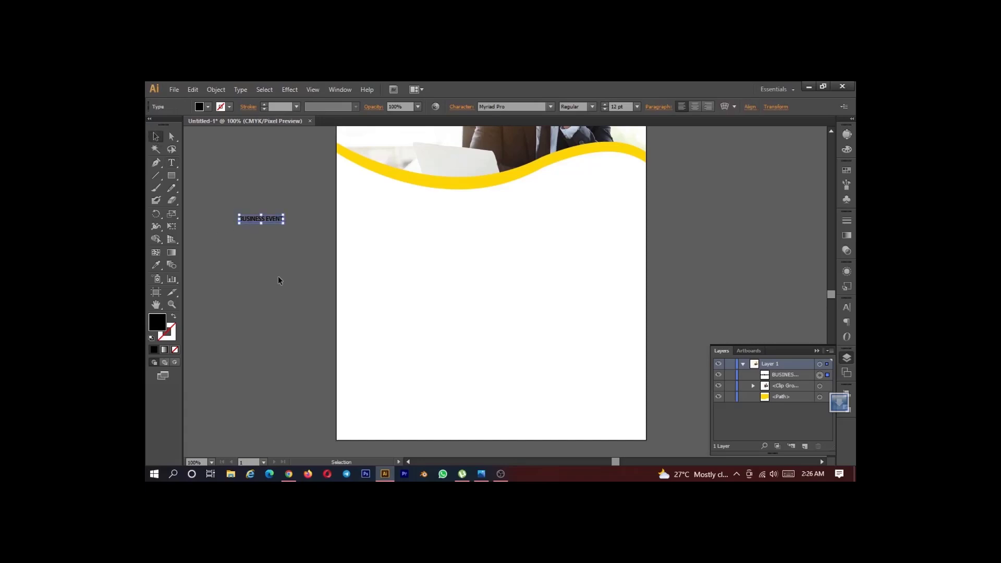
{"action": "left_click_drag", "start_coordinate": [411, 196], "coordinate": [397, 226]}
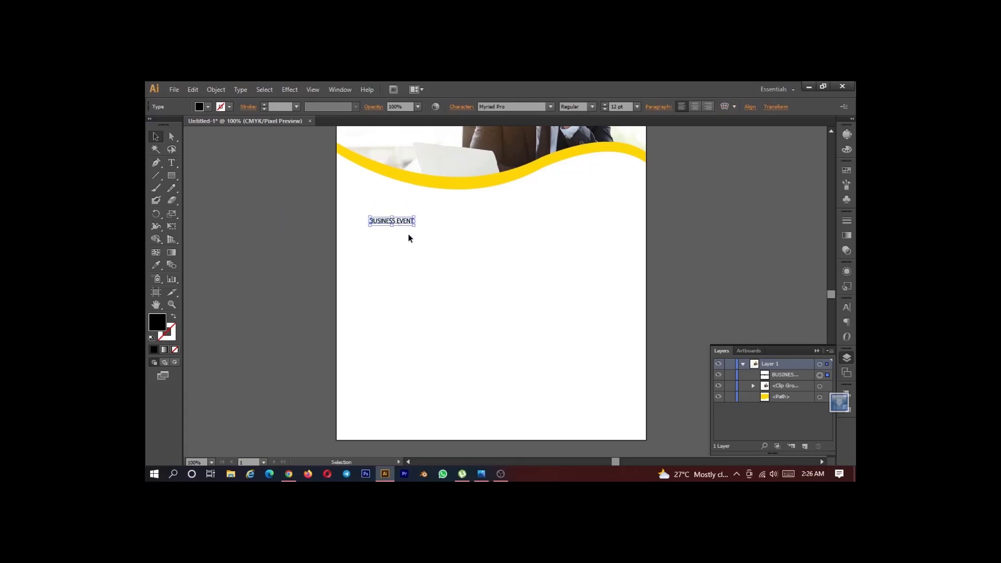
- Remove the word EVENT from the heading text on the page, keeping only BUSINESS
{"action": "double_click", "coordinate": [398, 222]}
{"action": "key", "text": "ctrl+a"}
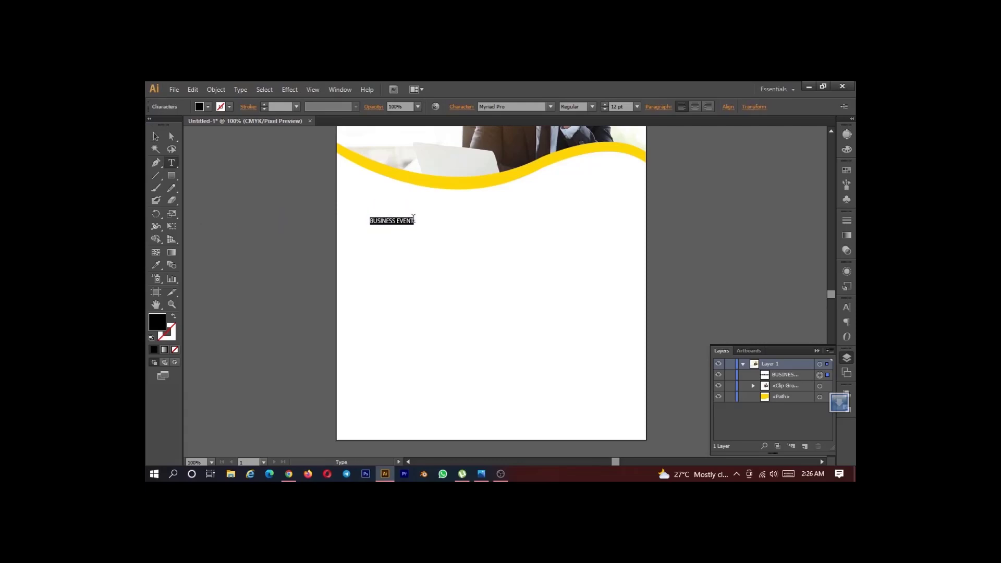
{"action": "left_click_drag", "start_coordinate": [416, 219], "coordinate": [400, 223]}
{"action": "key", "text": "BackSpace"}
{"action": "left_click", "coordinate": [155, 137]}
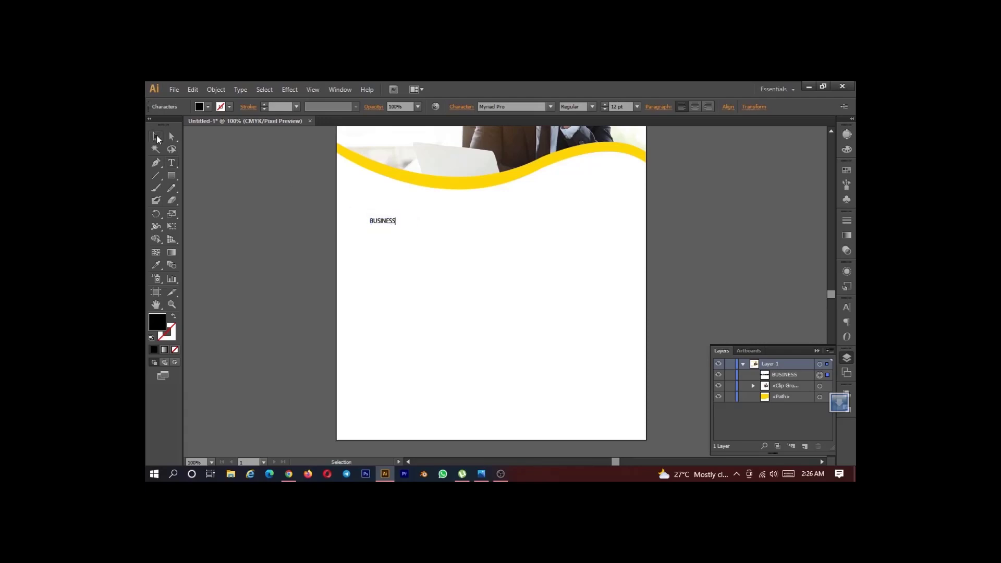
- Duplicate the BUSINESS text directly below itself and change the copy's wording to EVENT
{"action": "left_click_drag", "start_coordinate": [392, 227], "coordinate": [343, 241]}
{"action": "double_click", "coordinate": [391, 234]}
{"action": "type", "text": "EVENT"}
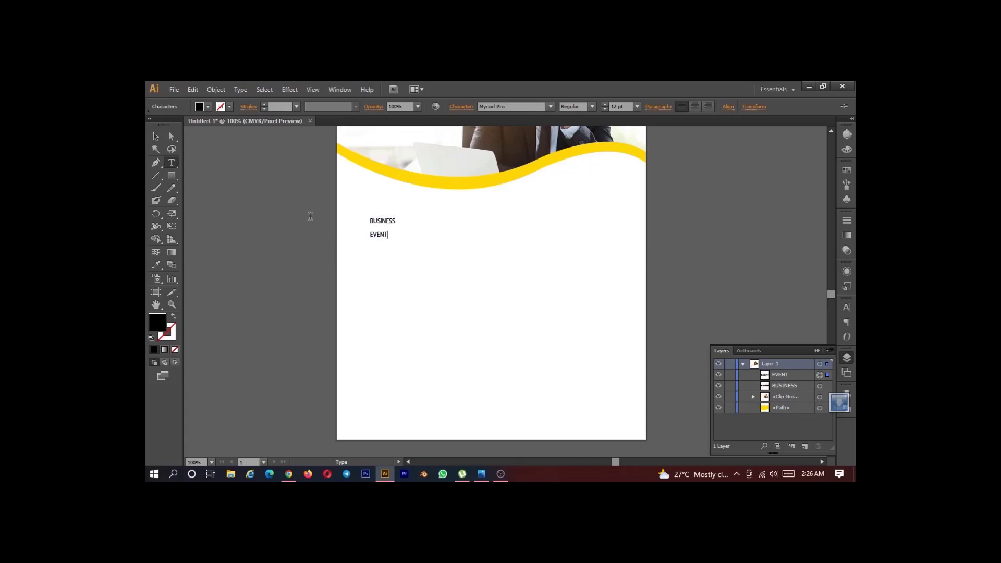
{"action": "left_click", "coordinate": [155, 136]}
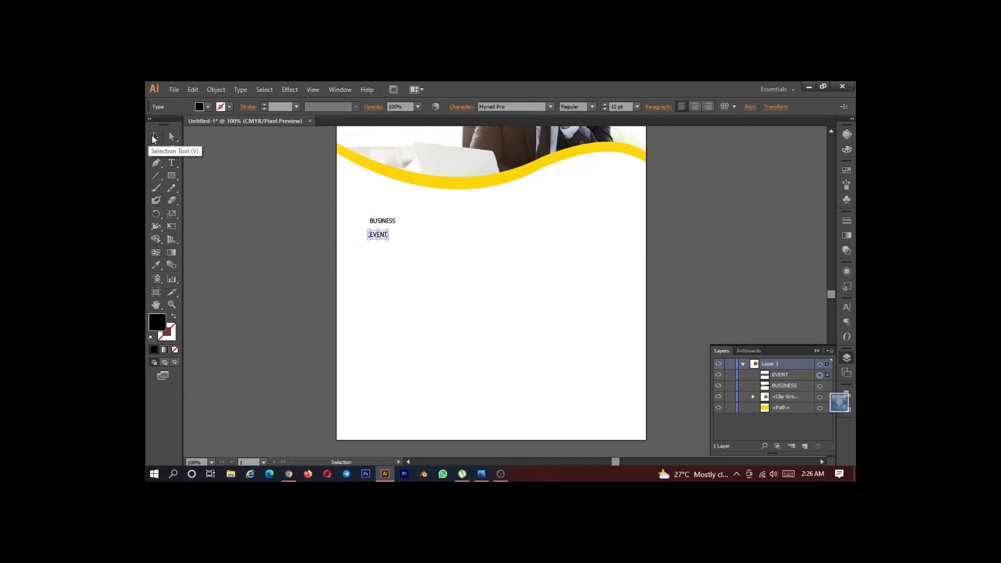
- Place a spare copy of both the BUSINESS and EVENT texts on the canvas beside the page's left edge
{"action": "left_click", "coordinate": [494, 311]}
{"action": "left_click_drag", "start_coordinate": [374, 210], "coordinate": [394, 273]}
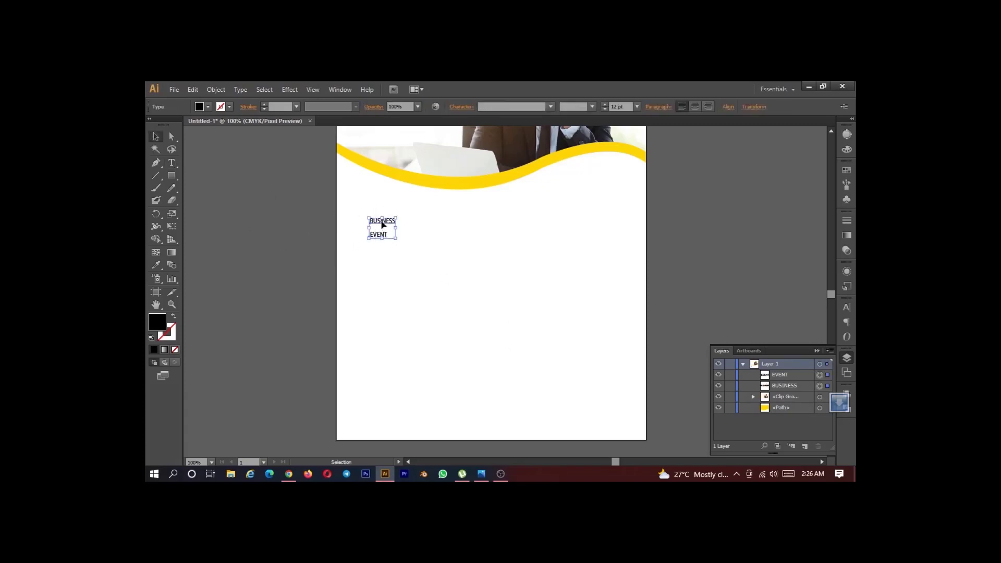
{"action": "left_click_drag", "start_coordinate": [382, 220], "coordinate": [284, 207], "text": "alt"}
{"action": "left_click", "coordinate": [293, 288]}
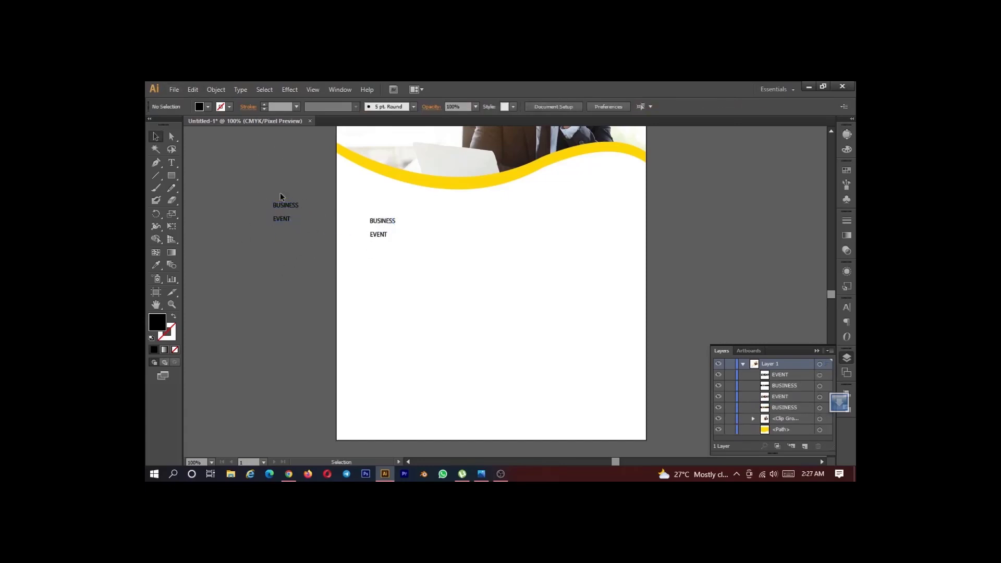
{"action": "left_click_drag", "start_coordinate": [381, 204], "coordinate": [398, 277]}
{"action": "right_click", "coordinate": [390, 223]}
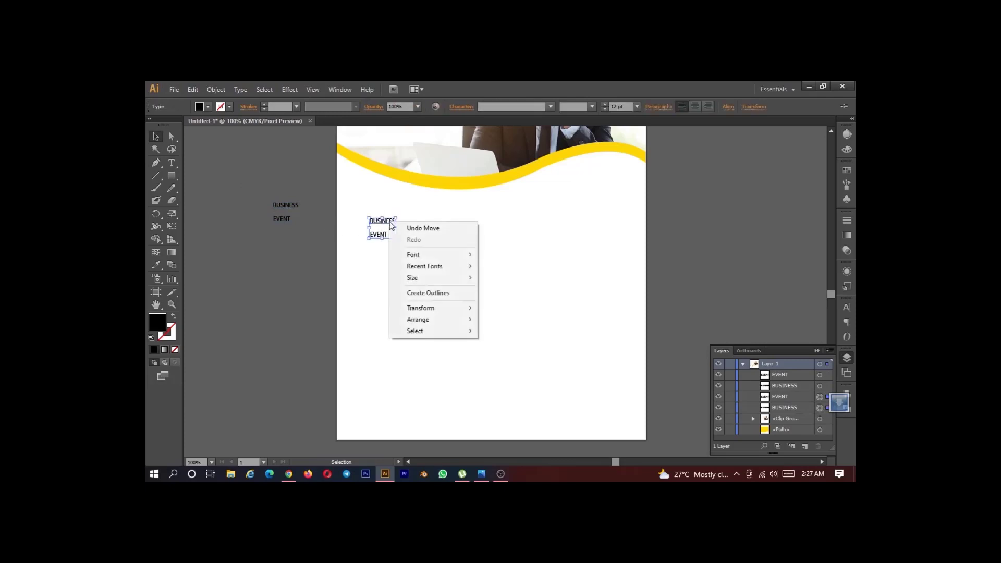
{"action": "left_click", "coordinate": [429, 293]}
{"action": "key", "text": "ctrl+z"}
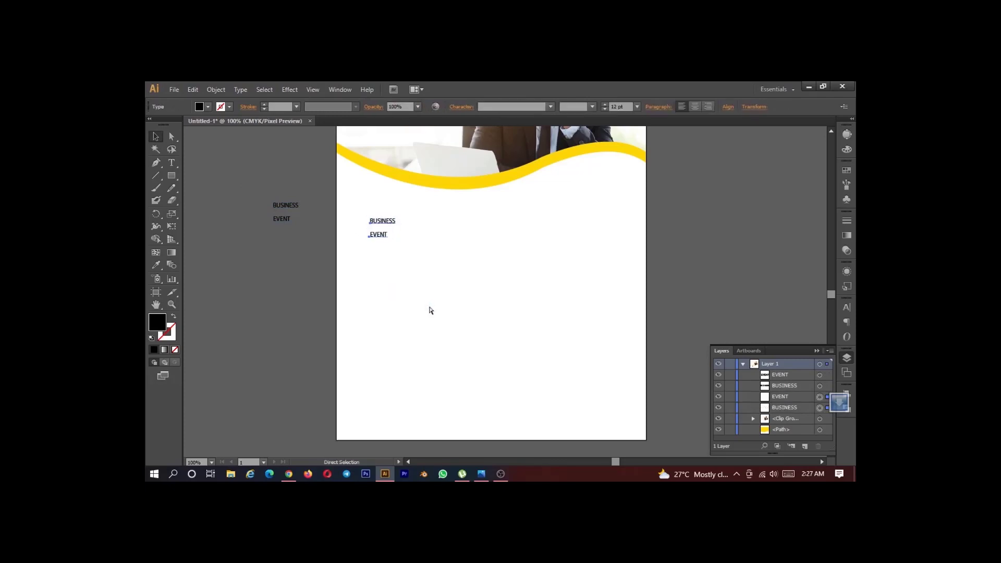
{"action": "left_click", "coordinate": [360, 226]}
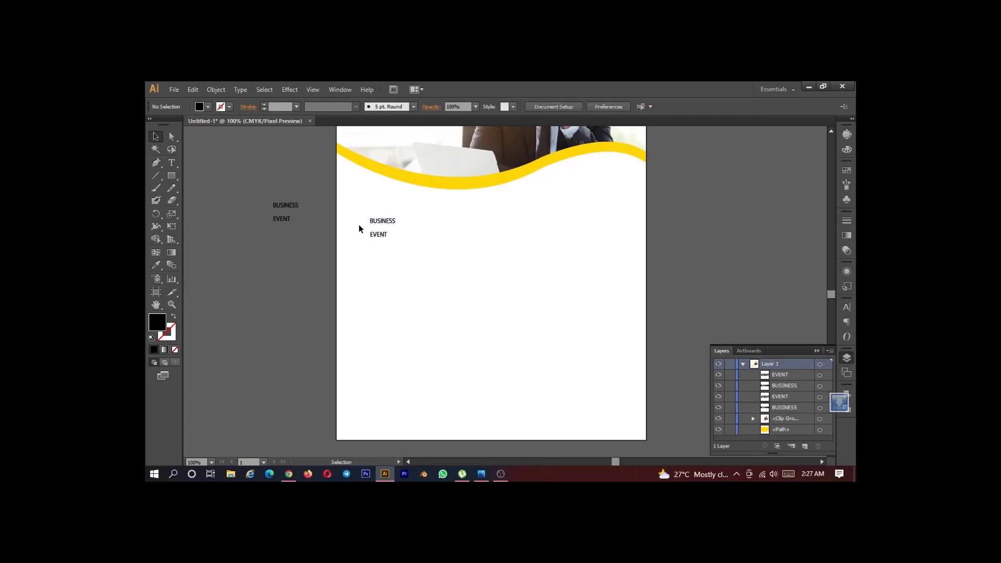
- Change the font of the BUSINESS text on the page to AREA KILOMETER 50
{"action": "left_click", "coordinate": [391, 220]}
{"action": "left_click", "coordinate": [550, 107]}
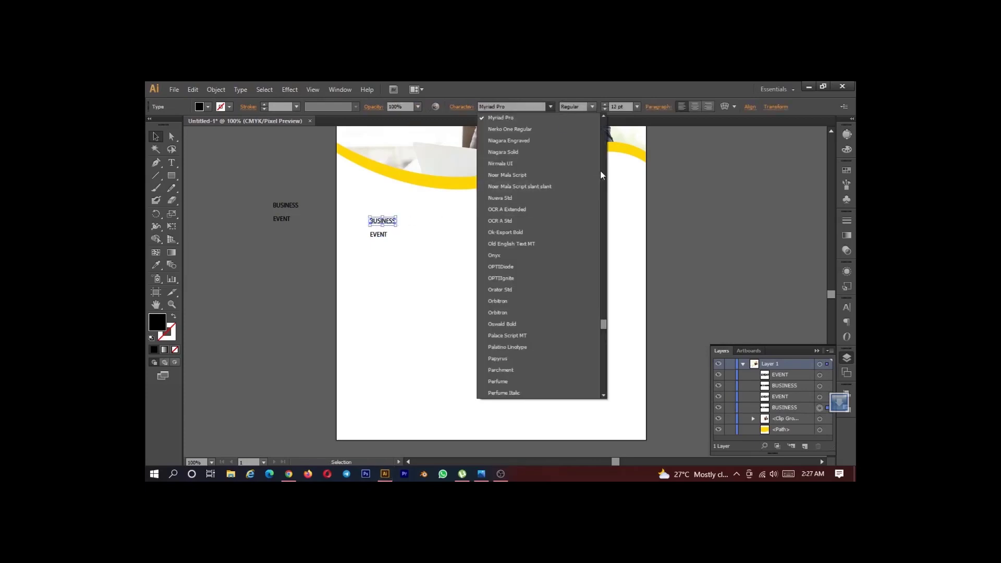
{"action": "left_click_drag", "start_coordinate": [603, 324], "coordinate": [597, 91]}
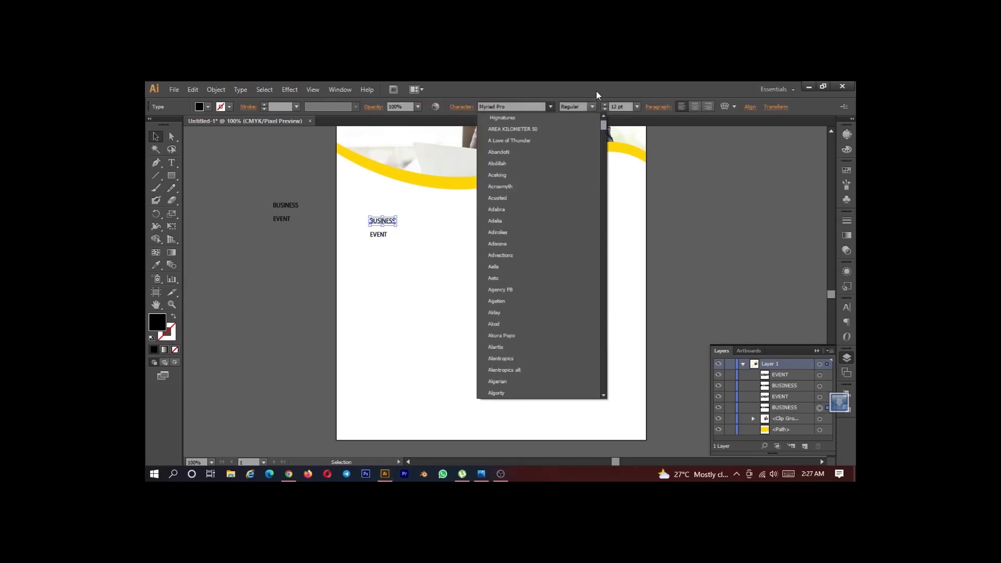
{"action": "left_click", "coordinate": [509, 130]}
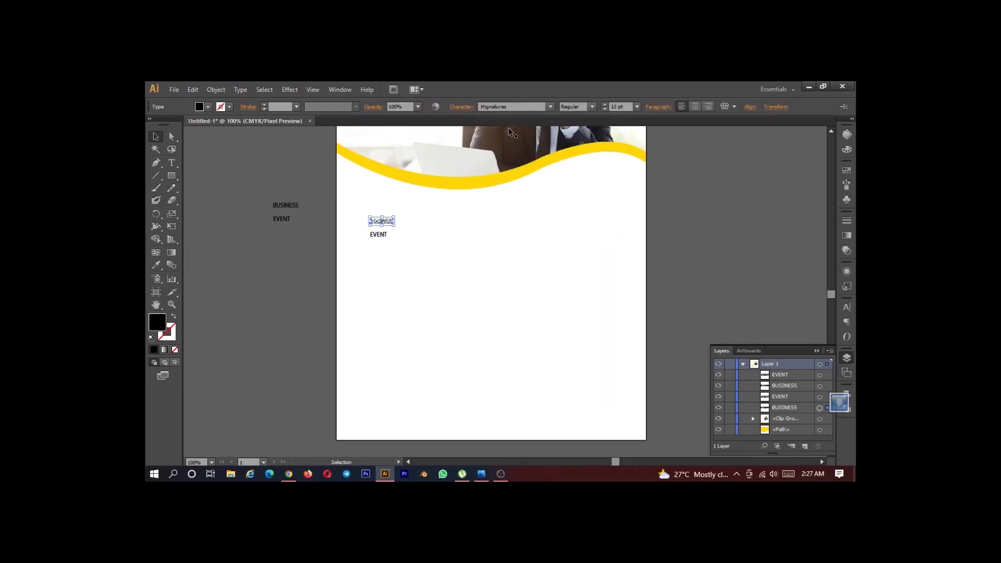
{"action": "left_click", "coordinate": [550, 107]}
{"action": "left_click", "coordinate": [535, 133]}
{"action": "left_click", "coordinate": [492, 275]}
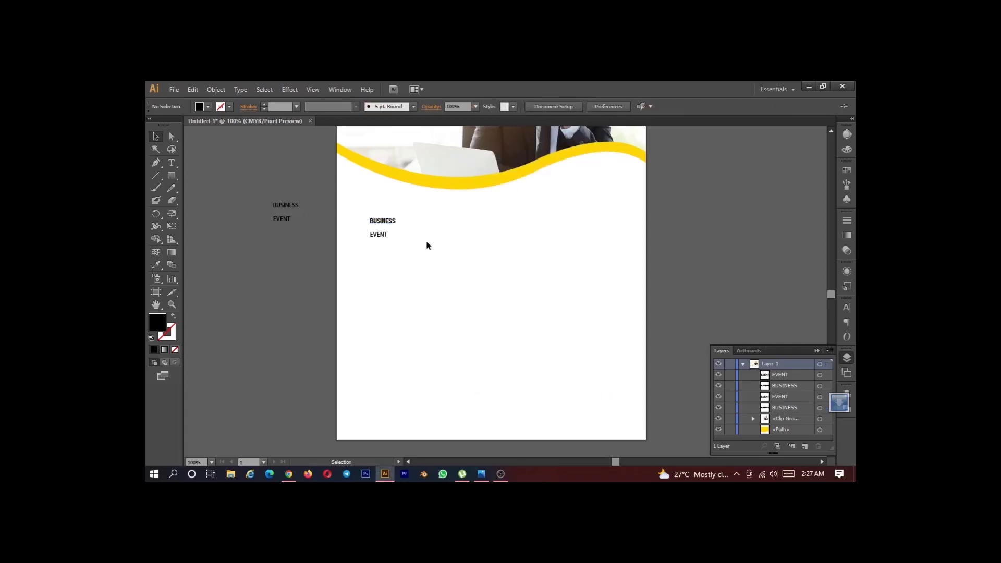
- Scale the BUSINESS text on the page up to about 48.67 pt and move the EVENT text down to clear it
{"action": "scroll", "coordinate": [397, 238], "scroll_direction": "up", "scroll_amount": 3}
{"action": "scroll", "coordinate": [383, 215], "scroll_direction": "down", "scroll_amount": 1}
{"action": "scroll", "coordinate": [379, 218], "scroll_direction": "down", "scroll_amount": 1}
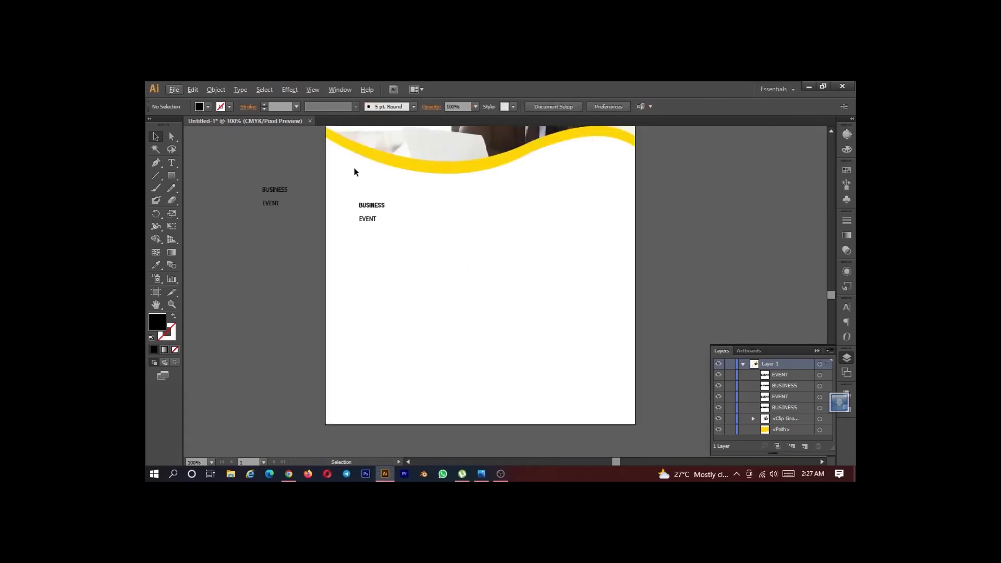
{"action": "left_click", "coordinate": [382, 208]}
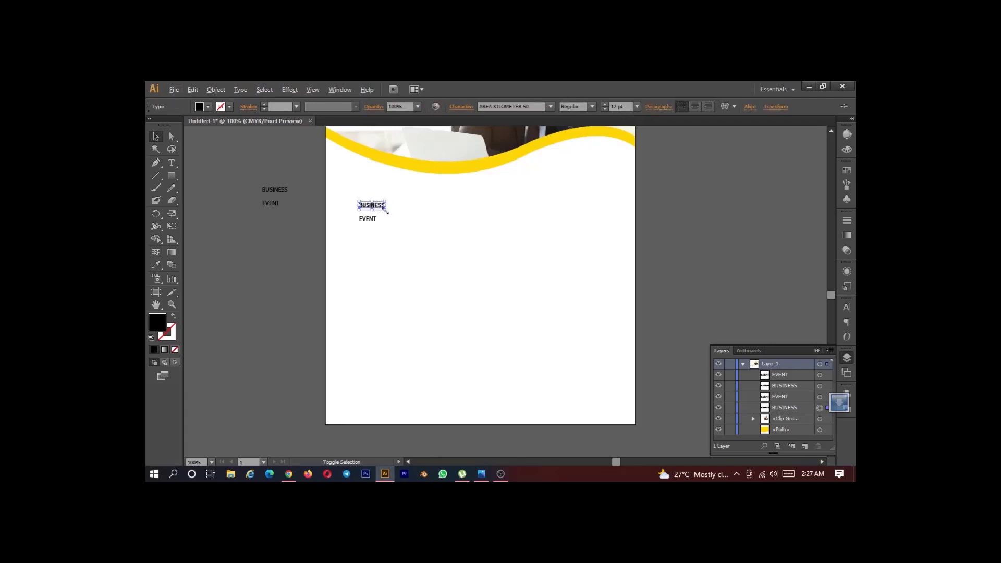
{"action": "left_click_drag", "start_coordinate": [386, 212], "coordinate": [428, 227]}
{"action": "left_click", "coordinate": [433, 232]}
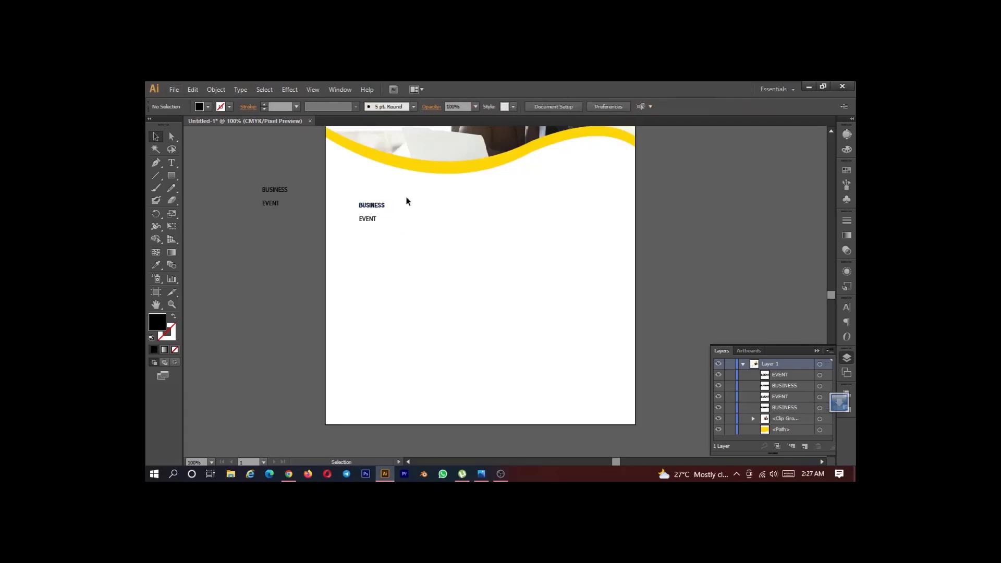
{"action": "left_click", "coordinate": [380, 204]}
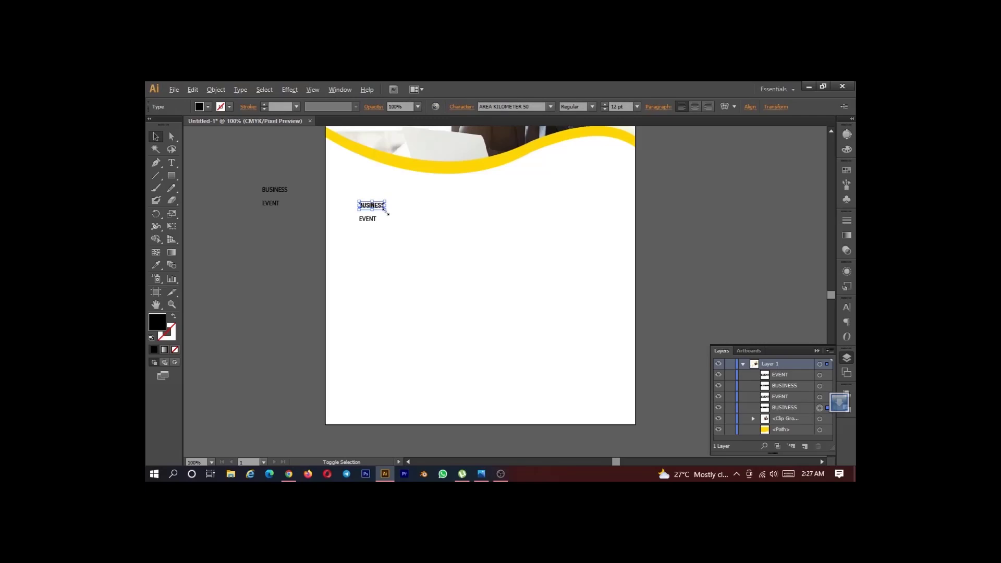
{"action": "left_click_drag", "start_coordinate": [386, 211], "coordinate": [367, 249]}
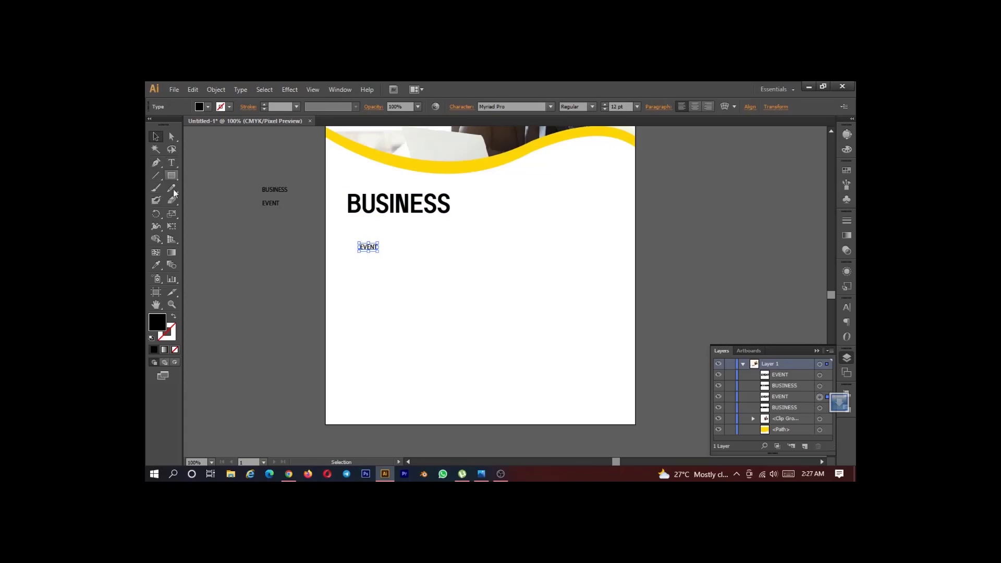
- Match the EVENT text's font and size to the enlarged BUSINESS text with the Eyedropper tool
{"action": "left_click", "coordinate": [159, 269]}
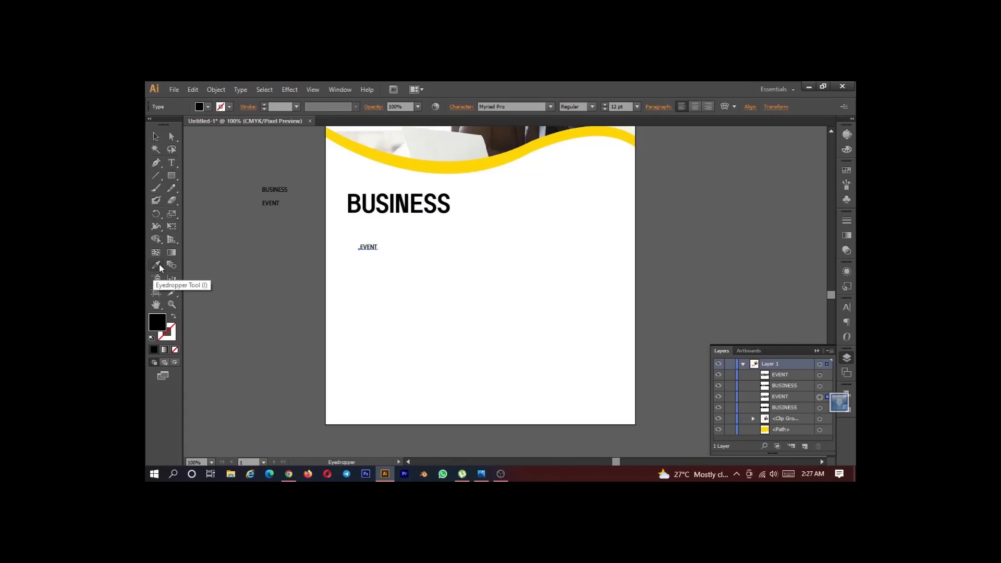
{"action": "left_click", "coordinate": [374, 198]}
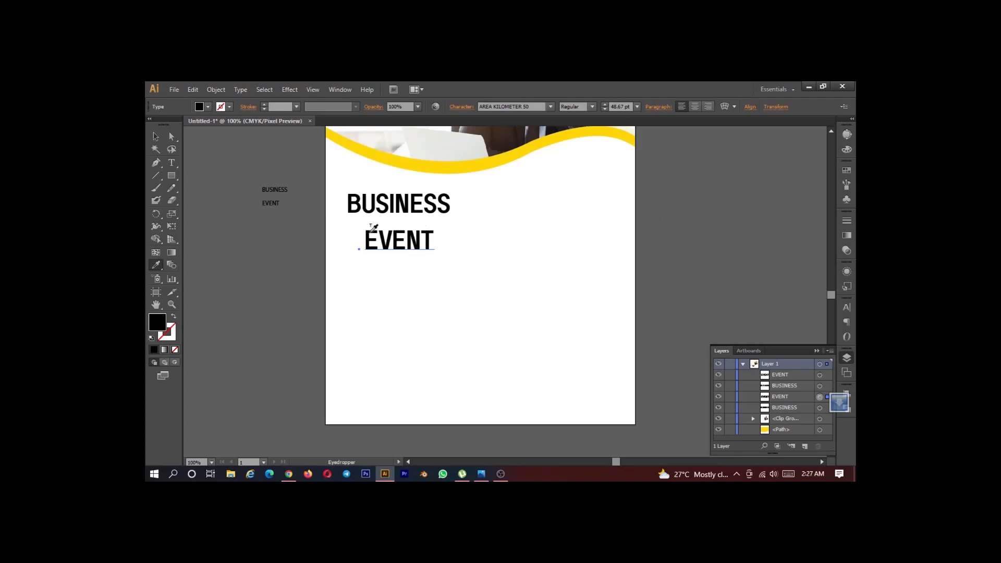
{"action": "left_click", "coordinate": [155, 137]}
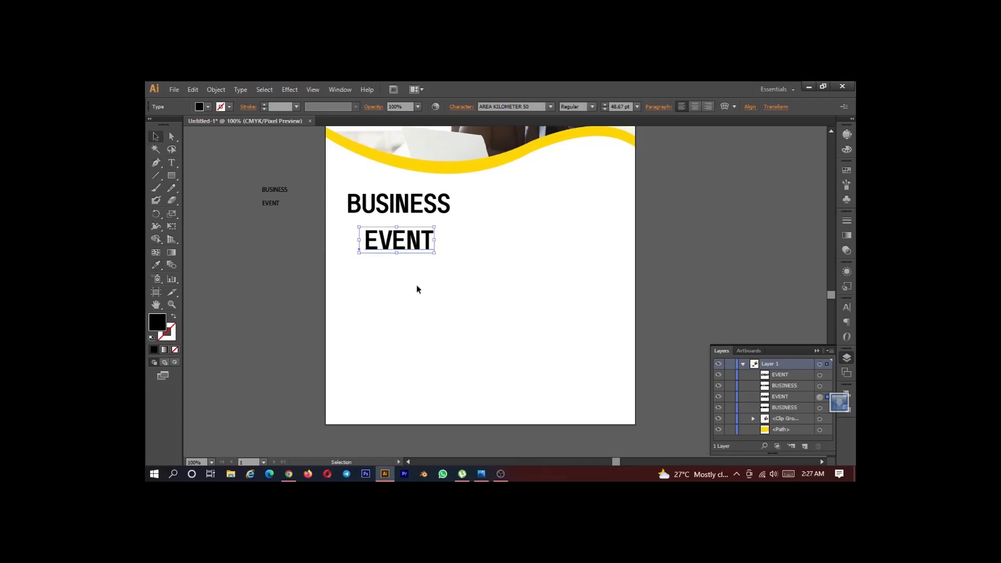
- Convert both the BUSINESS and EVENT heading texts on the page to outlines
{"action": "left_click", "coordinate": [399, 201], "text": "shift"}
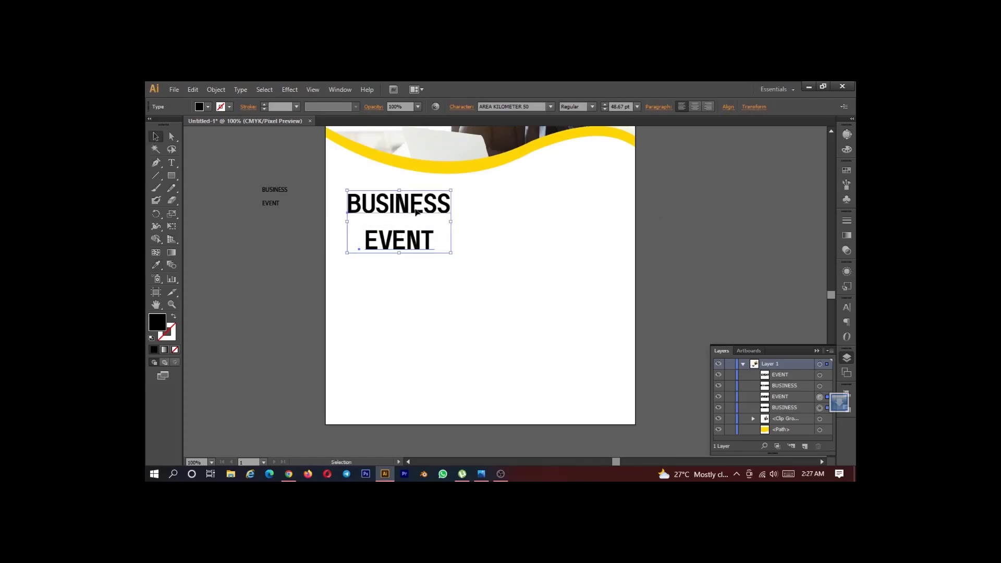
{"action": "right_click", "coordinate": [414, 208]}
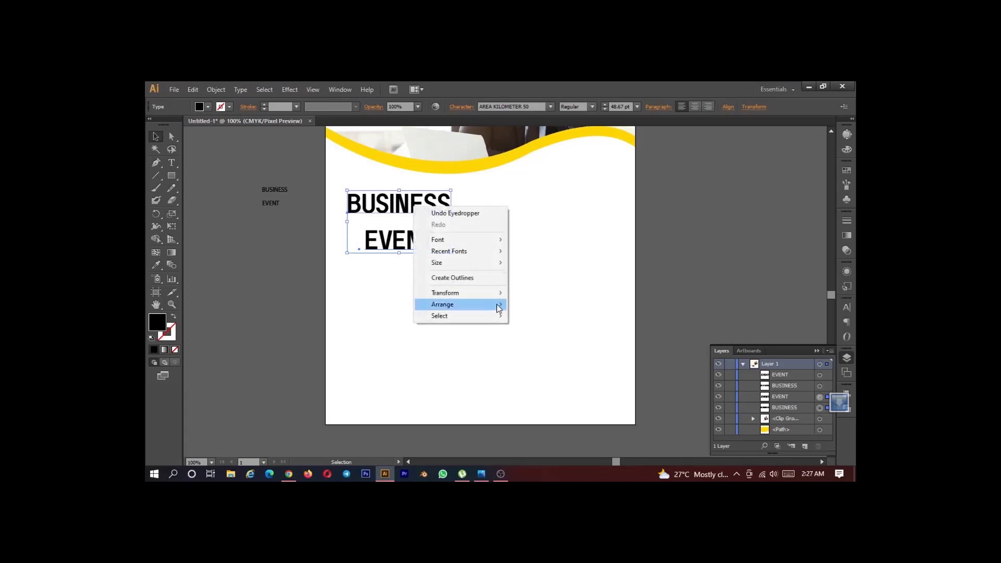
{"action": "left_click", "coordinate": [488, 280]}
{"action": "left_click", "coordinate": [478, 309]}
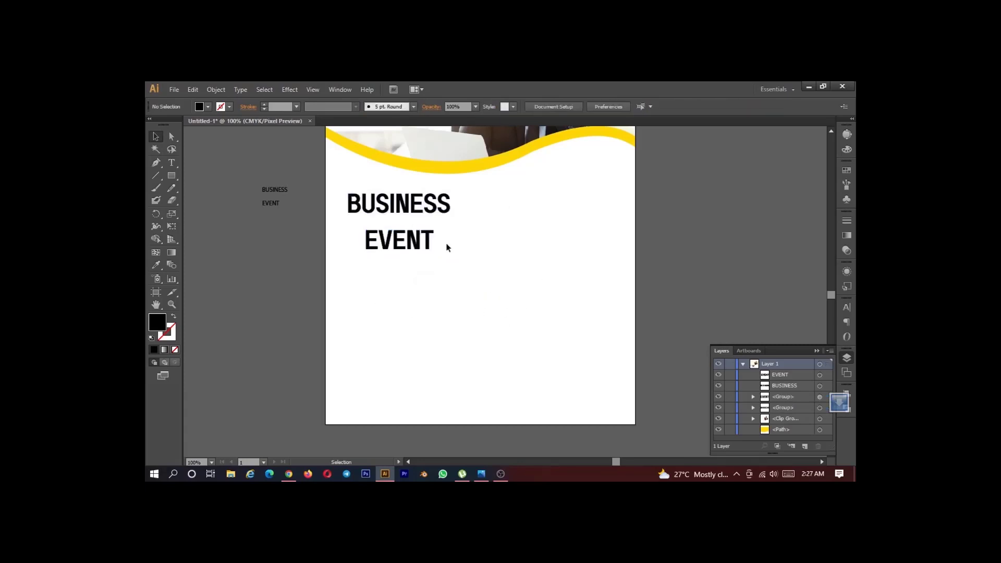
- Align the outlined BUSINESS and EVENT words along their left edges
{"action": "left_click_drag", "start_coordinate": [411, 187], "coordinate": [420, 319]}
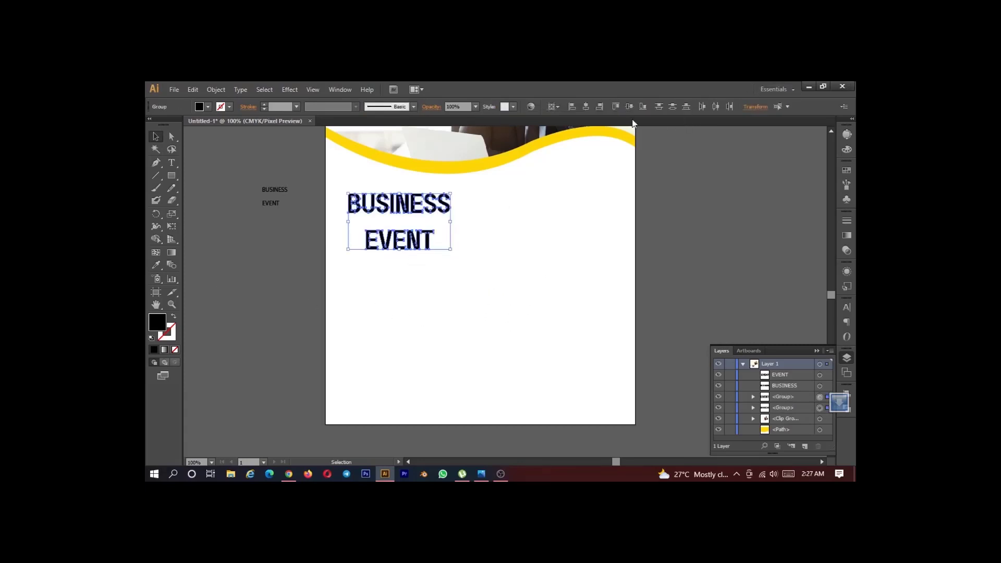
{"action": "left_click", "coordinate": [570, 107]}
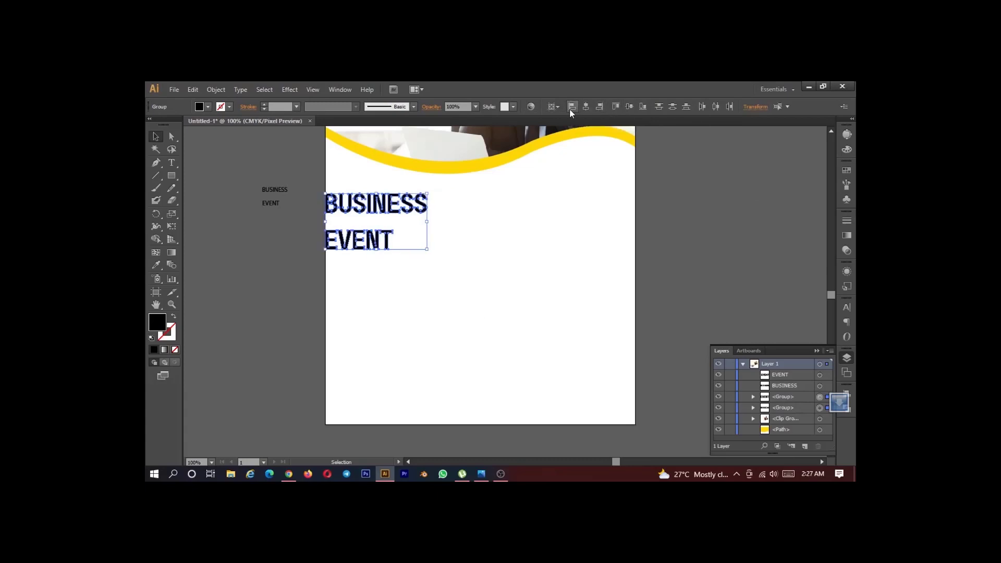
{"action": "left_click", "coordinate": [608, 198]}
- Nudge both heading words together inward from the page's left edge and slightly up toward the wave
{"action": "left_click_drag", "start_coordinate": [372, 183], "coordinate": [367, 261]}
{"action": "key", "text": "Right"}
{"action": "key", "text": "Right"}
{"action": "key", "text": "Right"}
{"action": "key", "text": "Right"}
{"action": "key", "text": "Right"}
{"action": "key", "text": "Right"}
{"action": "key", "text": "Right"}
{"action": "key", "text": "Right"}
{"action": "key", "text": "Right"}
{"action": "key", "text": "Right"}
{"action": "key", "text": "Right"}
{"action": "key", "text": "Right"}
{"action": "key", "text": "Right"}
{"action": "key", "text": "Right"}
{"action": "key", "text": "Right"}
{"action": "key", "text": "Right"}
{"action": "key", "text": "Right"}
{"action": "key", "text": "Right"}
{"action": "key", "text": "Right"}
{"action": "key", "text": "Right"}
{"action": "key", "text": "Right"}
{"action": "key", "text": "Right"}
{"action": "key", "text": "Right"}
{"action": "key", "text": "Right"}
{"action": "key", "text": "Right"}
{"action": "key", "text": "Right"}
{"action": "key", "text": "Right"}
{"action": "key", "text": "Right"}
{"action": "key", "text": "Right"}
{"action": "key", "text": "Right"}
{"action": "key", "text": "Right"}
{"action": "key", "text": "Right"}
{"action": "key", "text": "Up"}
{"action": "key", "text": "Up"}
{"action": "key", "text": "Up"}
{"action": "key", "text": "Up"}
{"action": "key", "text": "Up"}
{"action": "key", "text": "Up"}
{"action": "key", "text": "Up"}
{"action": "key", "text": "Up"}
{"action": "key", "text": "Up"}
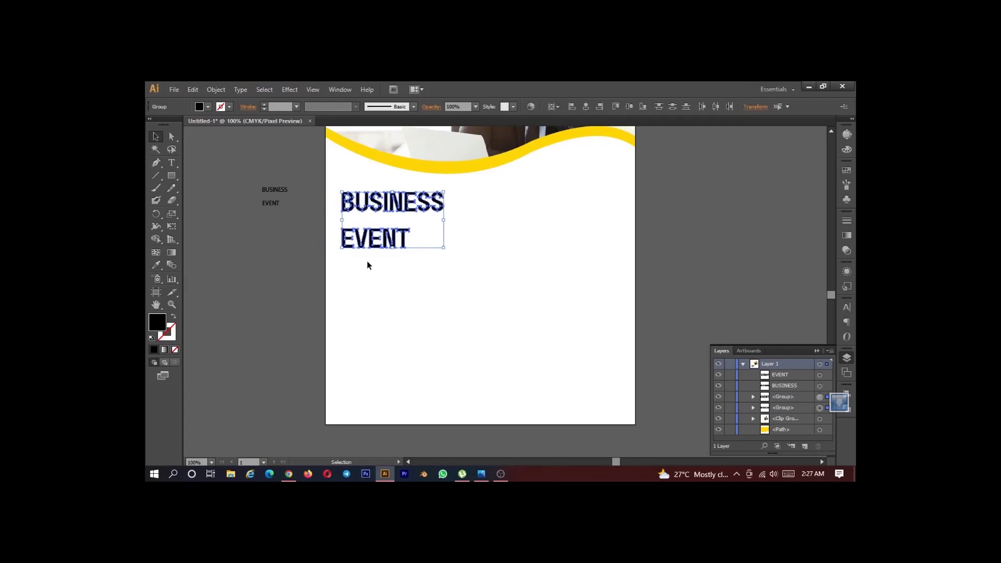
{"action": "left_click", "coordinate": [375, 264]}
- Nudge the EVENT word up to tighten the gap below BUSINESS
{"action": "left_click", "coordinate": [384, 239]}
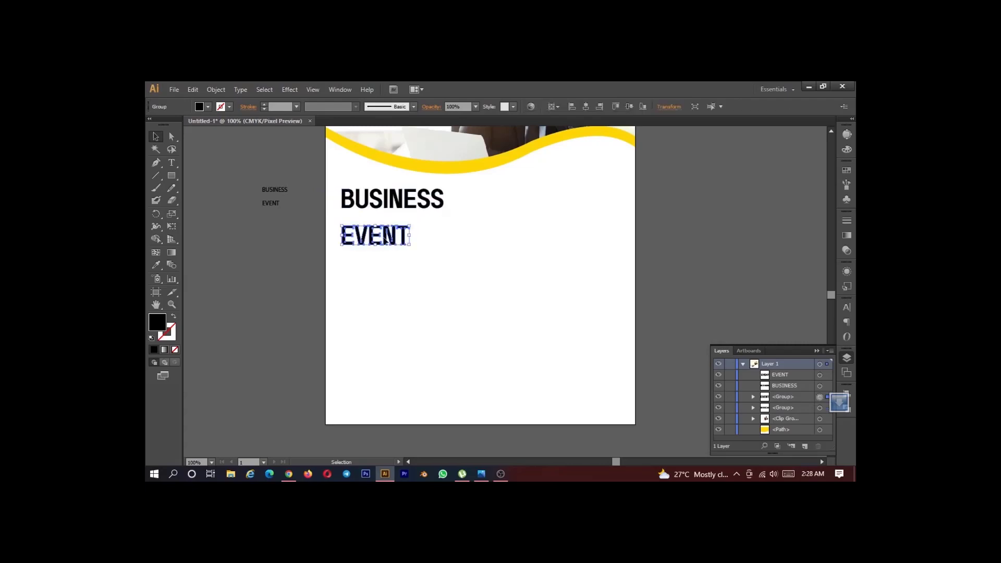
{"action": "key", "text": "Up"}
{"action": "key", "text": "Up"}
{"action": "key", "text": "Up"}
{"action": "key", "text": "Up"}
{"action": "key", "text": "Up"}
{"action": "key", "text": "Up"}
{"action": "key", "text": "Up"}
{"action": "key", "text": "Up"}
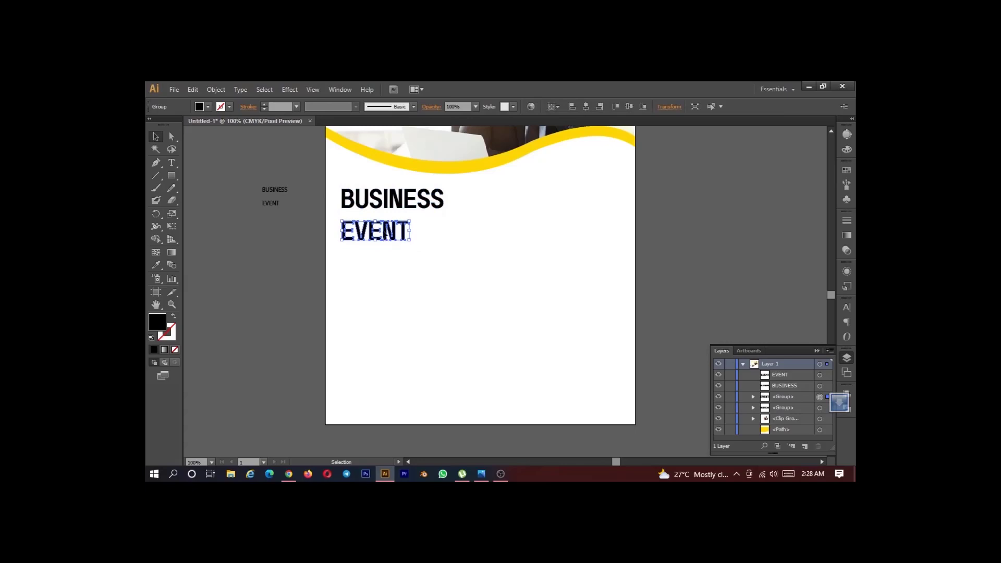
{"action": "left_click", "coordinate": [555, 273]}
{"action": "scroll", "coordinate": [539, 281], "scroll_direction": "down", "scroll_amount": 4}
{"action": "scroll", "coordinate": [539, 282], "scroll_direction": "up", "scroll_amount": 4}
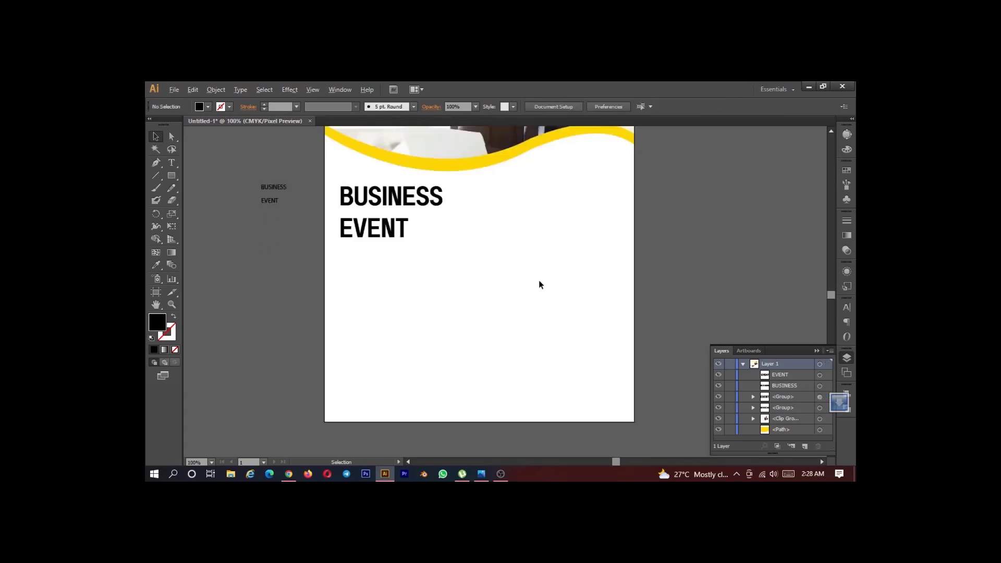
- Check the reference flyer image 3100840.jpg and shift the header wave's fill to a warmer orange-yellow
{"action": "left_click", "coordinate": [480, 474]}
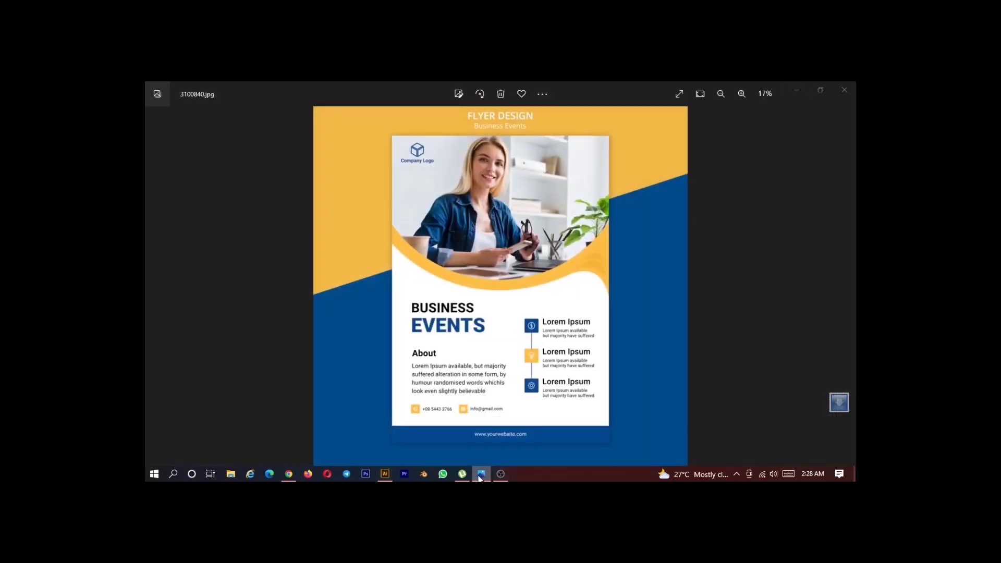
{"action": "left_click", "coordinate": [480, 474]}
{"action": "scroll", "coordinate": [508, 209], "scroll_direction": "up", "scroll_amount": 5}
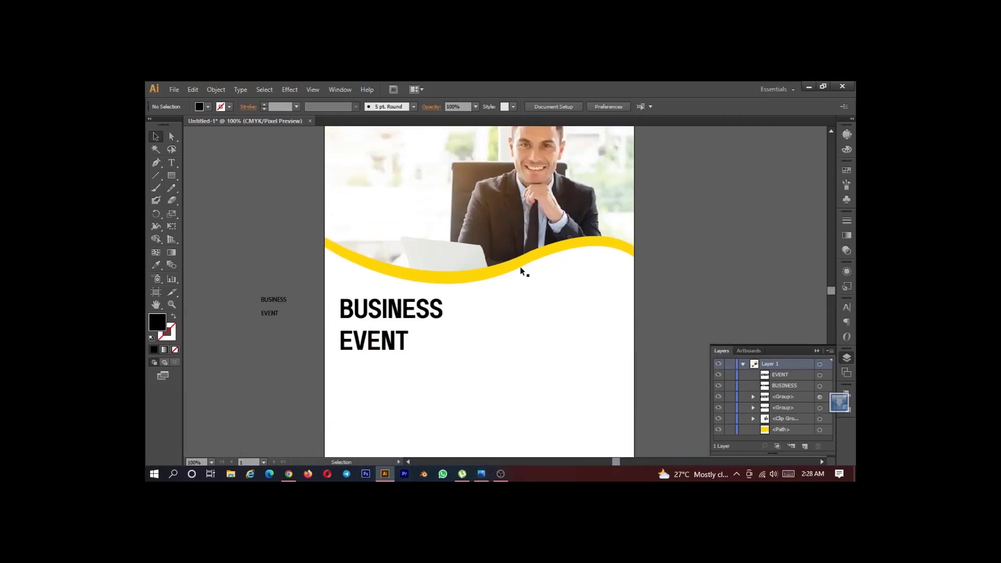
{"action": "left_click", "coordinate": [519, 265]}
{"action": "double_click", "coordinate": [157, 322]}
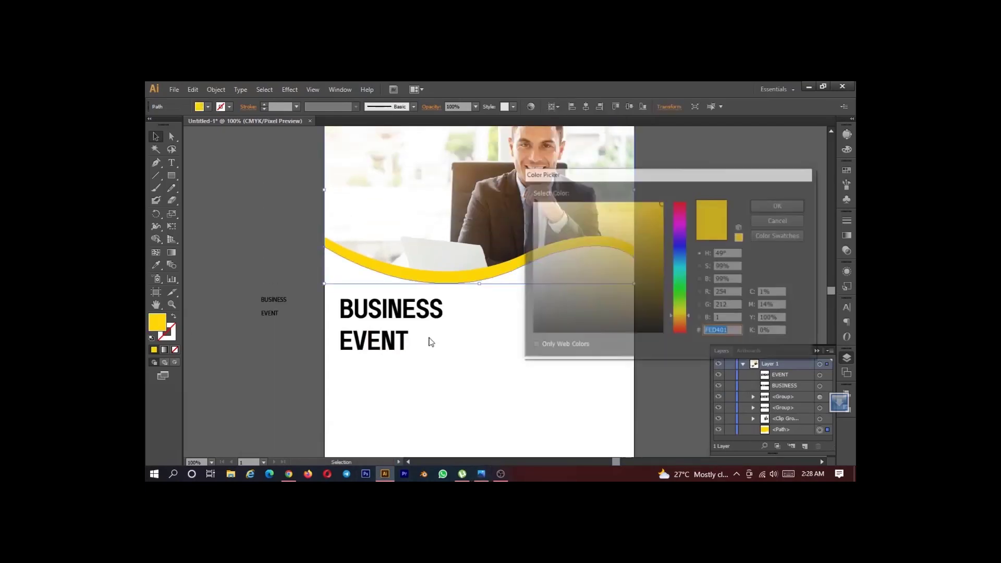
{"action": "left_click_drag", "start_coordinate": [694, 315], "coordinate": [690, 315]}
{"action": "left_click", "coordinate": [779, 205]}
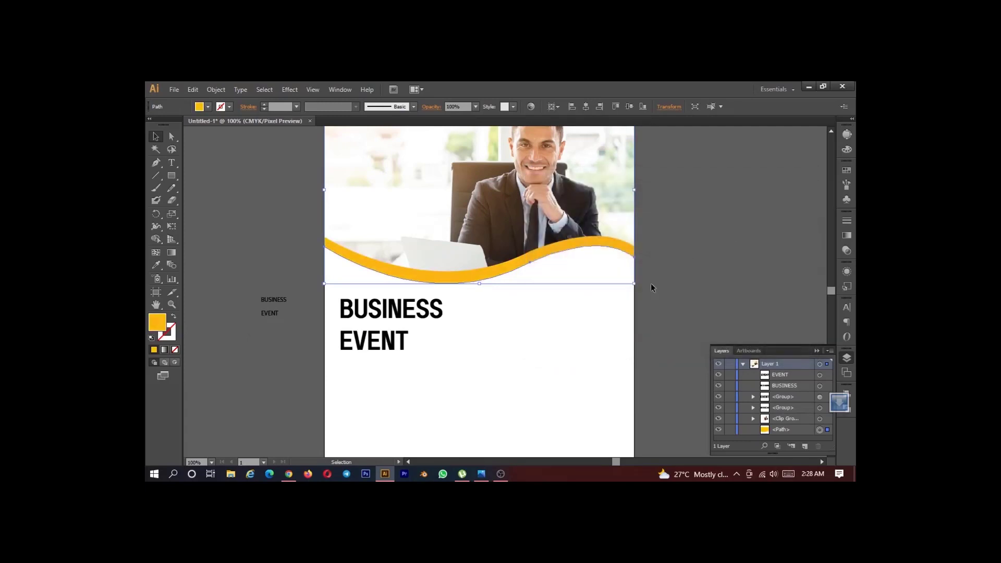
{"action": "left_click", "coordinate": [651, 288]}
{"action": "scroll", "coordinate": [644, 302], "scroll_direction": "down", "scroll_amount": 2}
{"action": "scroll", "coordinate": [638, 315], "scroll_direction": "up", "scroll_amount": 2}
{"action": "scroll", "coordinate": [592, 340], "scroll_direction": "down", "scroll_amount": 1}
{"action": "scroll", "coordinate": [542, 339], "scroll_direction": "right", "scroll_amount": 1}
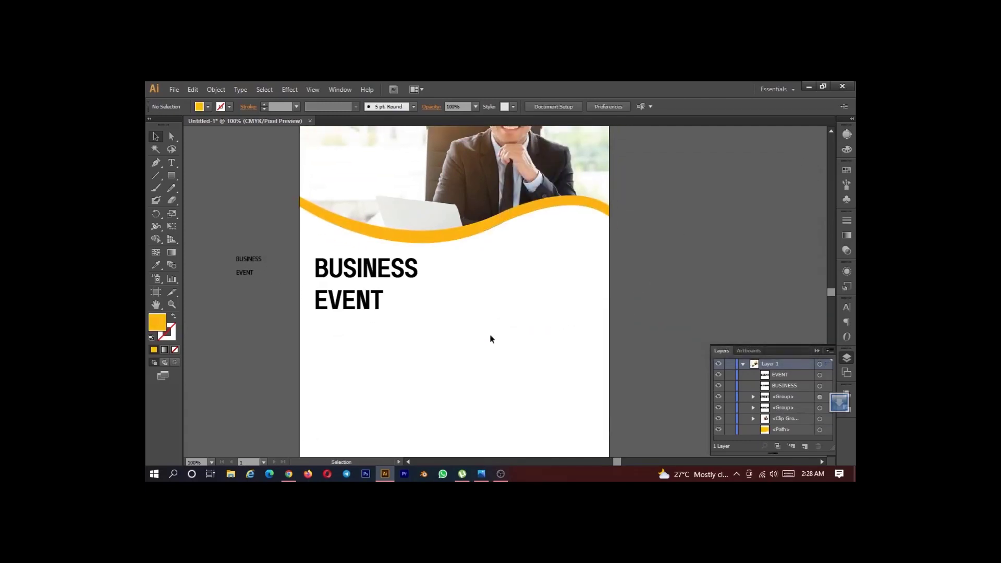
- Recolour the BUSINESS word with the wave's orange-yellow using the Eyedropper tool
{"action": "left_click", "coordinate": [349, 275]}
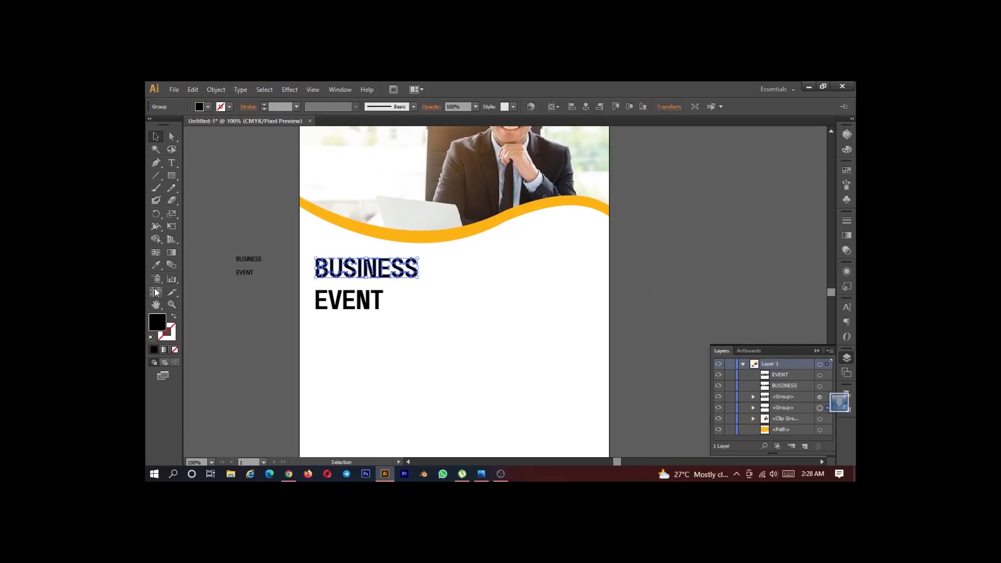
{"action": "left_click", "coordinate": [156, 264]}
{"action": "left_click", "coordinate": [366, 230]}
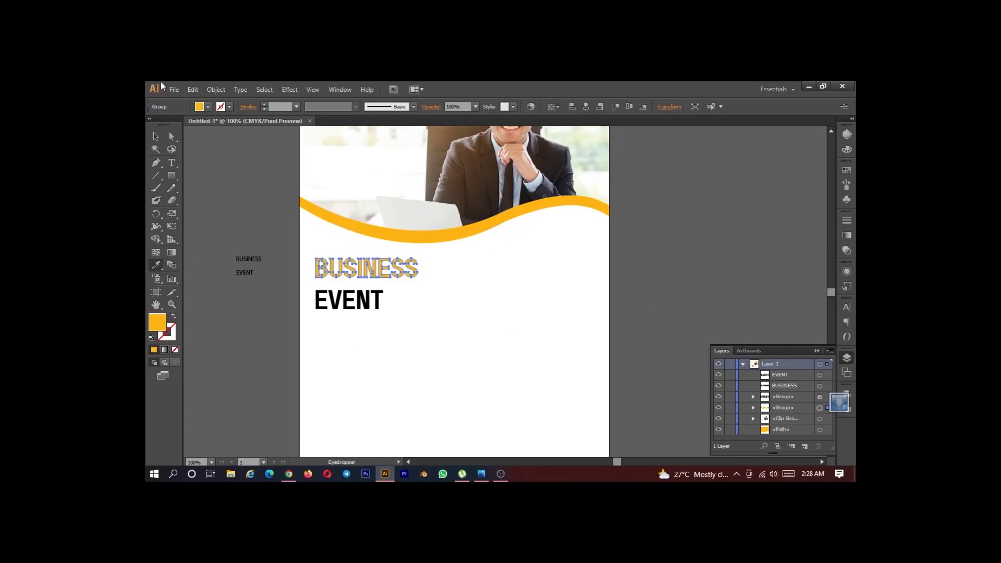
{"action": "left_click", "coordinate": [156, 137]}
{"action": "left_click", "coordinate": [308, 388]}
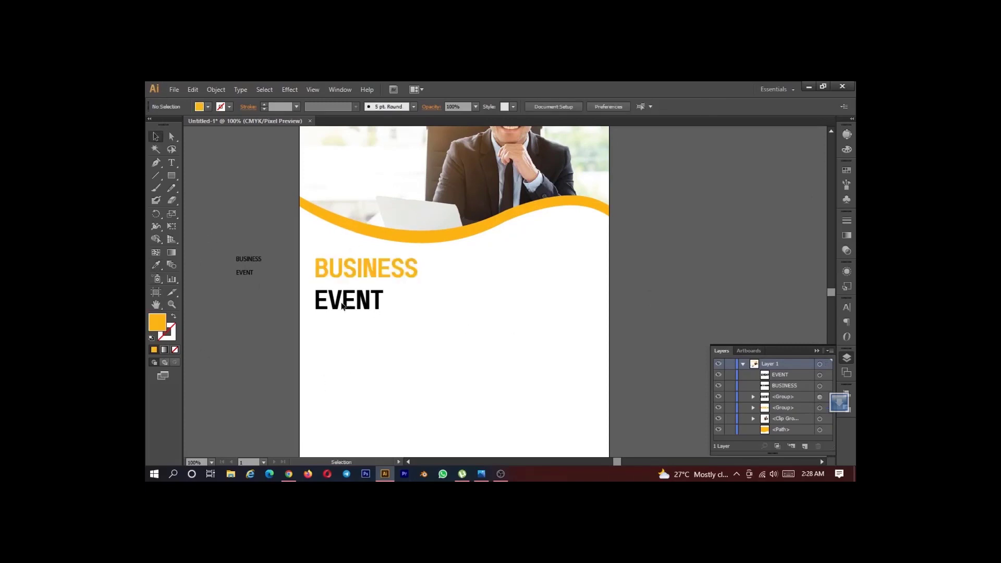
- Fill the EVENT word with a dark blue, about #0F357F
{"action": "left_click", "coordinate": [367, 302]}
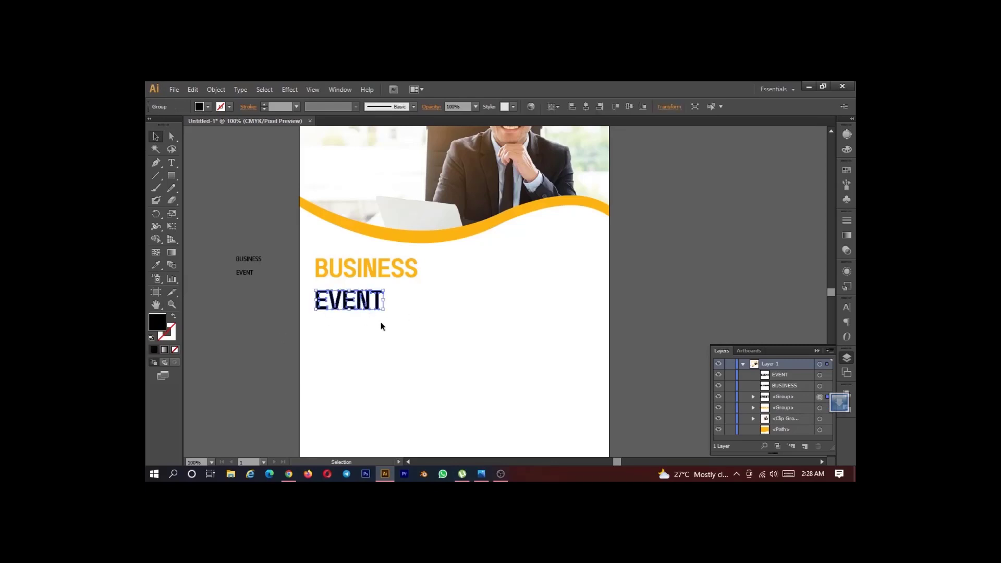
{"action": "double_click", "coordinate": [156, 326]}
{"action": "left_click_drag", "start_coordinate": [678, 249], "coordinate": [646, 253]}
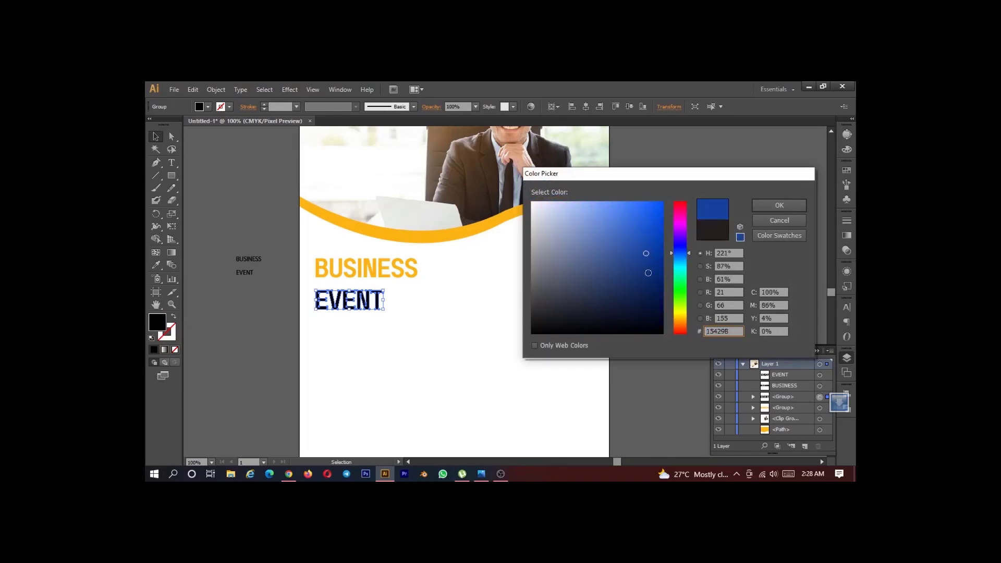
{"action": "left_click", "coordinate": [648, 268]}
{"action": "left_click", "coordinate": [779, 205]}
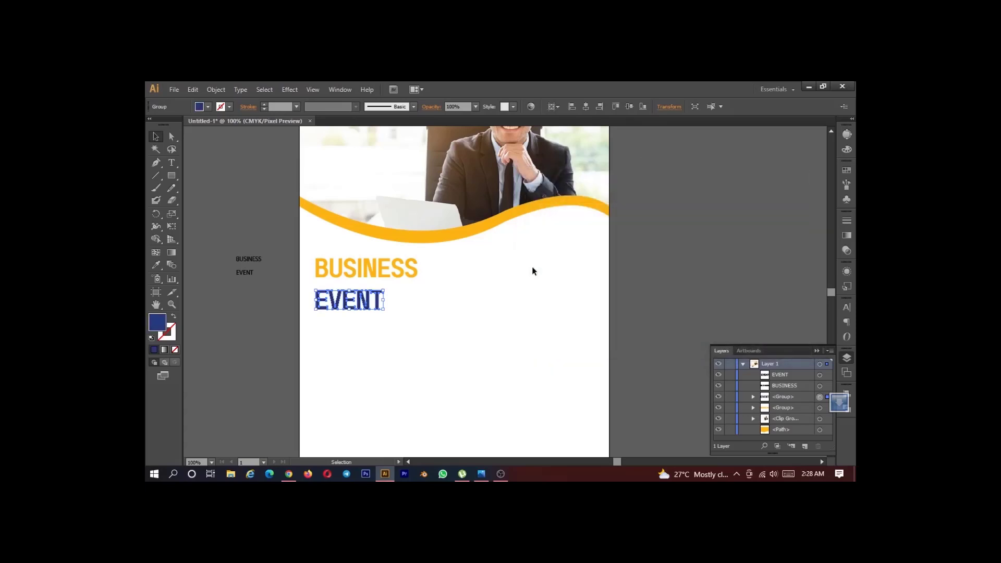
{"action": "left_click", "coordinate": [531, 269]}
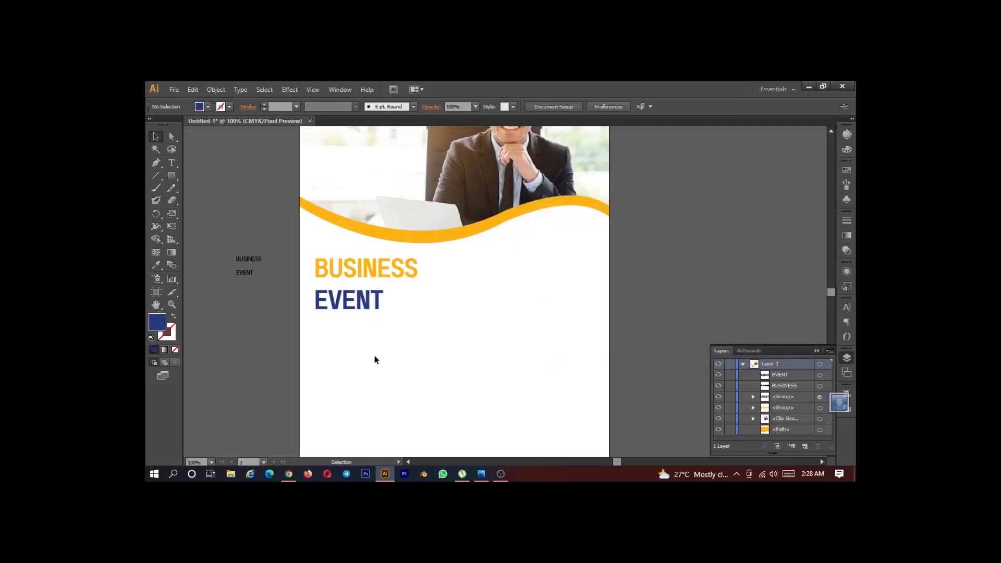
- Darken the EVENT word's fill to navy blue #05265B
{"action": "left_click", "coordinate": [347, 302]}
{"action": "double_click", "coordinate": [158, 326]}
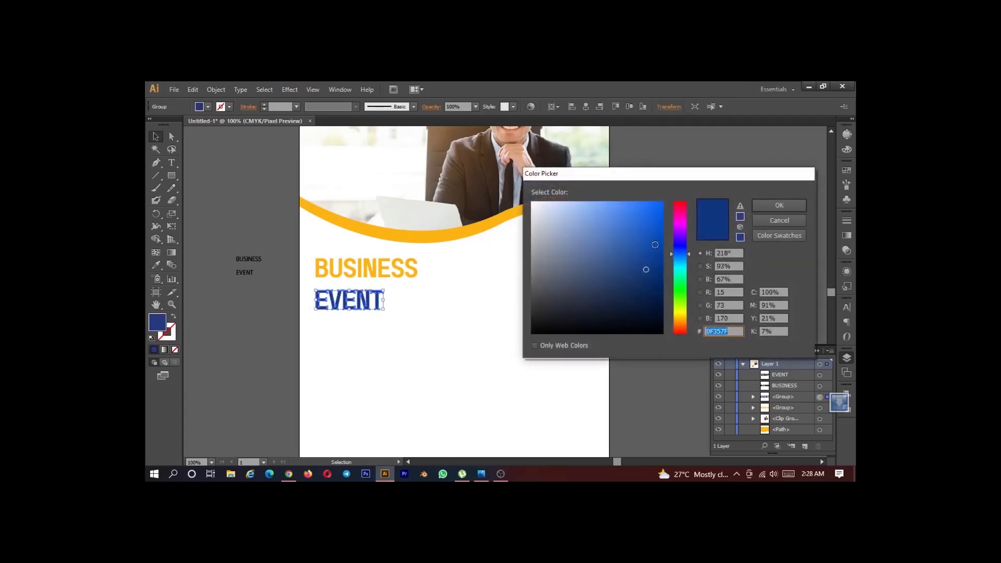
{"action": "left_click", "coordinate": [658, 286]}
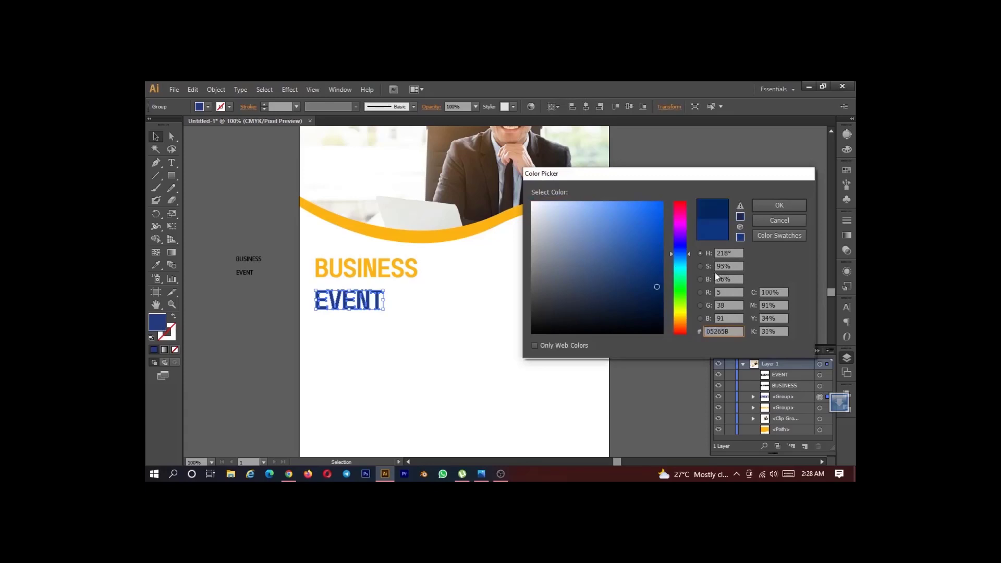
{"action": "left_click", "coordinate": [779, 205]}
{"action": "left_click", "coordinate": [516, 345]}
{"action": "scroll", "coordinate": [365, 337], "scroll_direction": "up", "scroll_amount": 3}
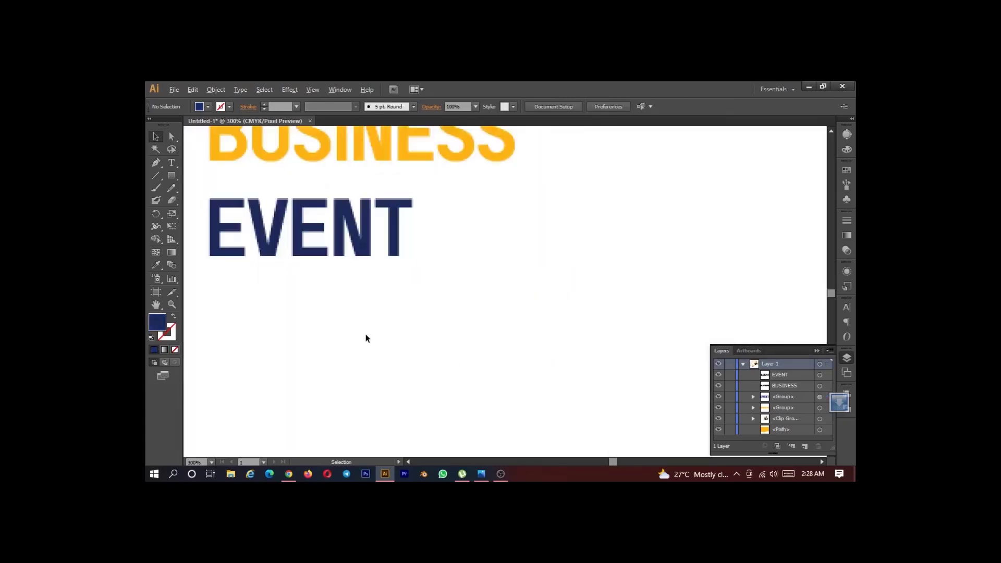
{"action": "scroll", "coordinate": [366, 338], "scroll_direction": "down", "scroll_amount": 3}
{"action": "scroll", "coordinate": [366, 338], "scroll_direction": "down", "scroll_amount": 1}
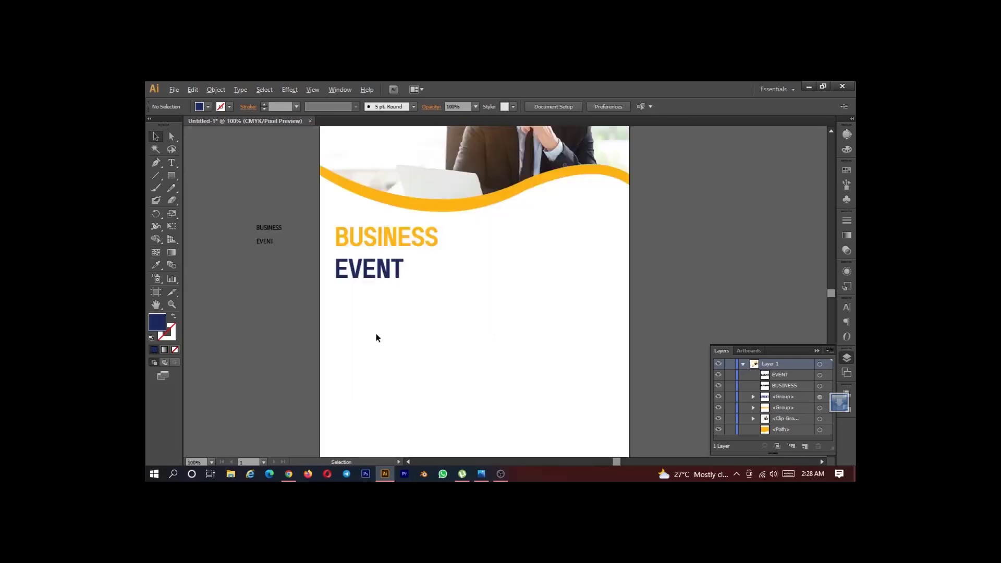
{"action": "scroll", "coordinate": [407, 334], "scroll_direction": "down", "scroll_amount": 1}
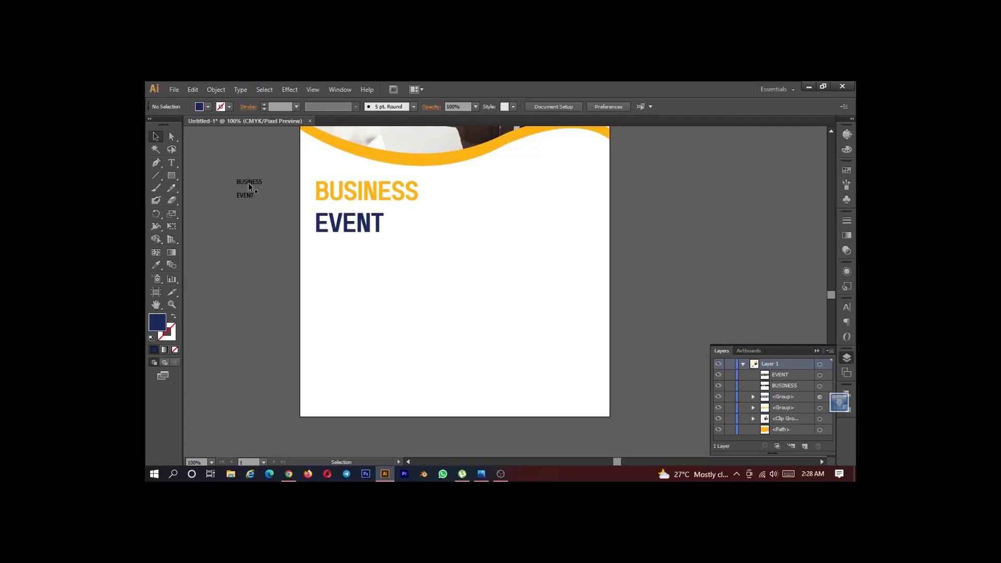
- Duplicate the small BUSINESS text below the EVENT heading, replace its wording with "About", and move it near the heading's left edge
{"action": "left_click_drag", "start_coordinate": [248, 181], "coordinate": [317, 264]}
{"action": "double_click", "coordinate": [344, 267]}
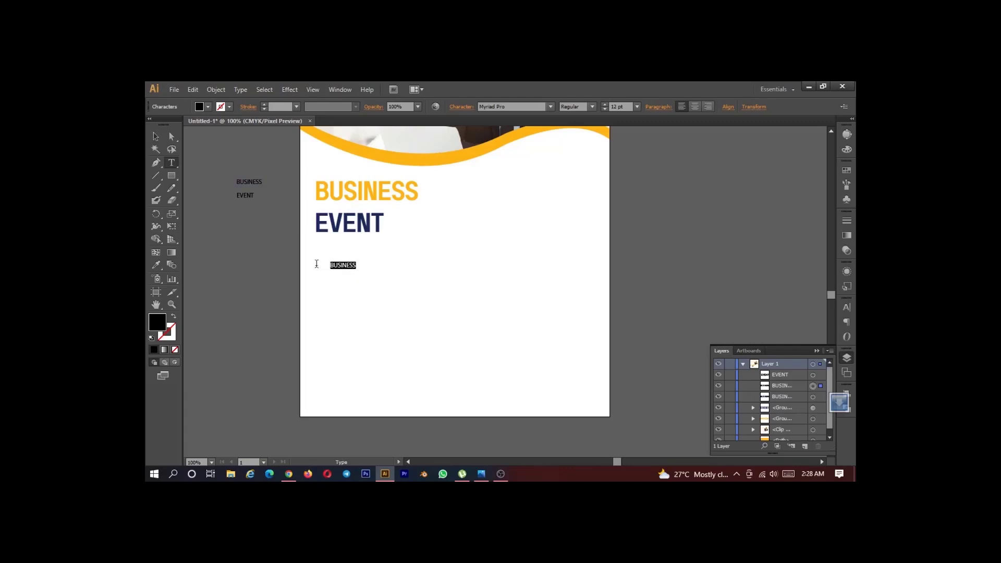
{"action": "type", "text": "About"}
{"action": "left_click", "coordinate": [154, 137]}
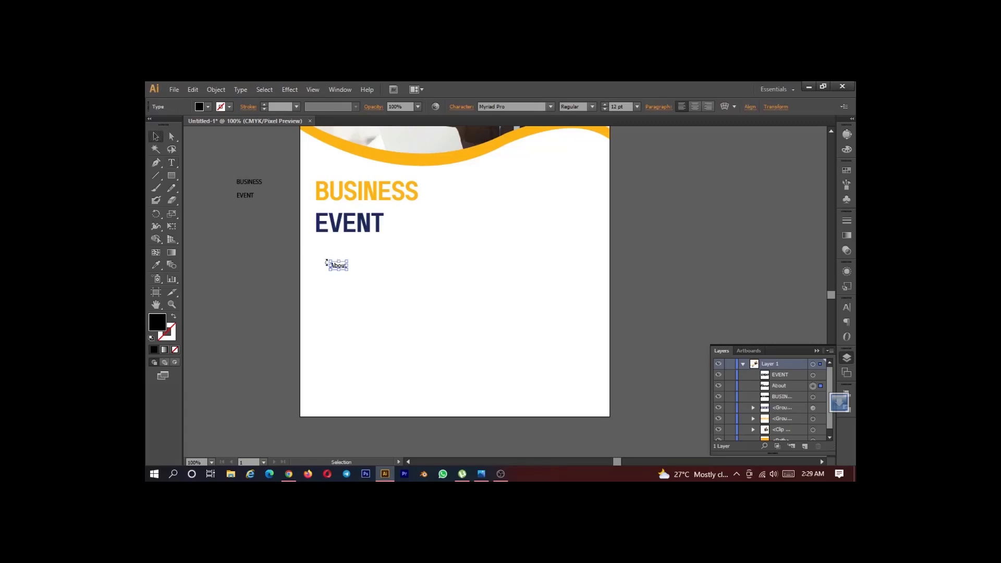
{"action": "left_click_drag", "start_coordinate": [339, 263], "coordinate": [300, 252]}
{"action": "scroll", "coordinate": [335, 298], "scroll_direction": "down", "scroll_amount": 2}
{"action": "scroll", "coordinate": [333, 298], "scroll_direction": "up", "scroll_amount": 2}
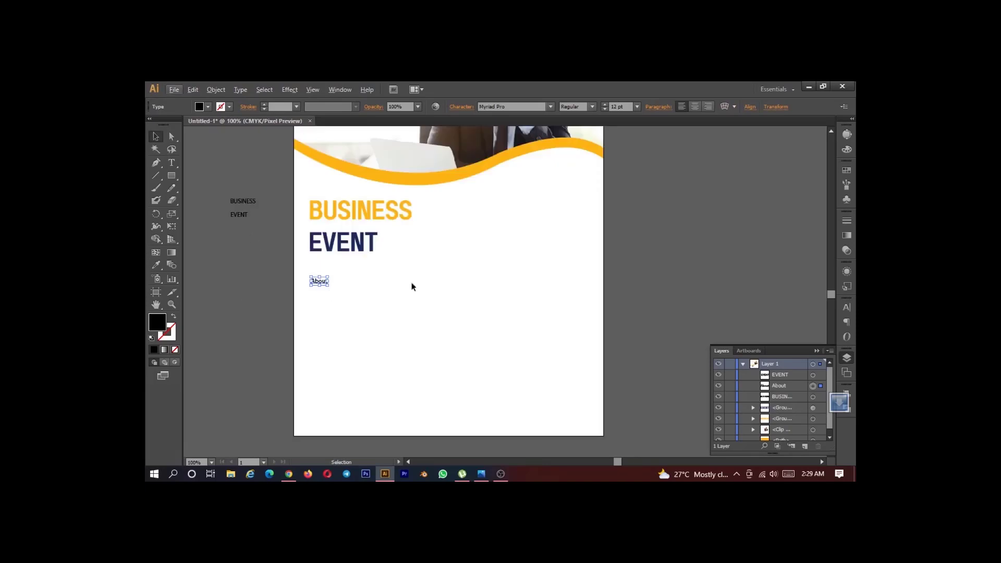
- Show the rulers, place a vertical guide at the heading's left edge, and align the About text to it
{"action": "key", "text": "ctrl+r"}
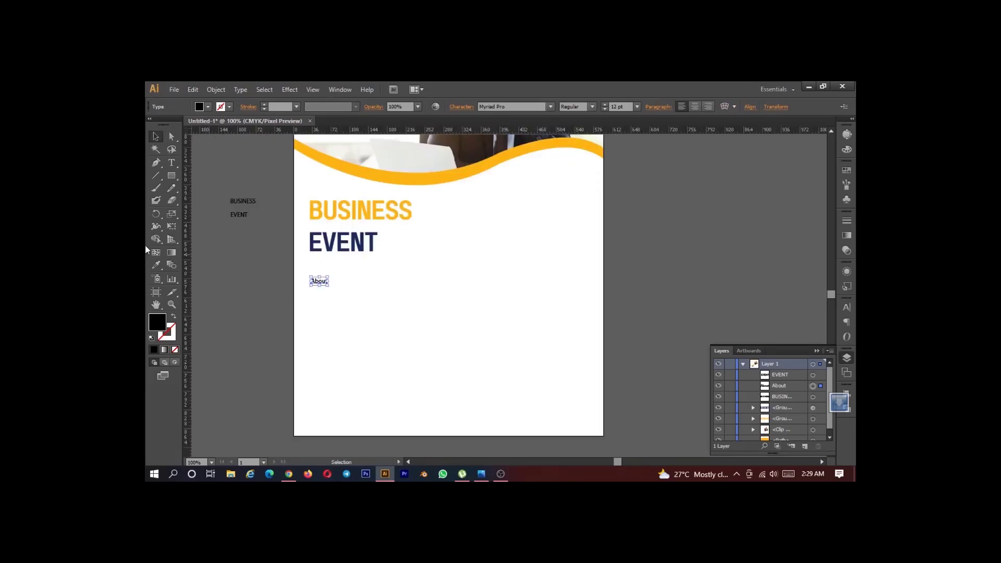
{"action": "left_click_drag", "start_coordinate": [190, 248], "coordinate": [309, 261]}
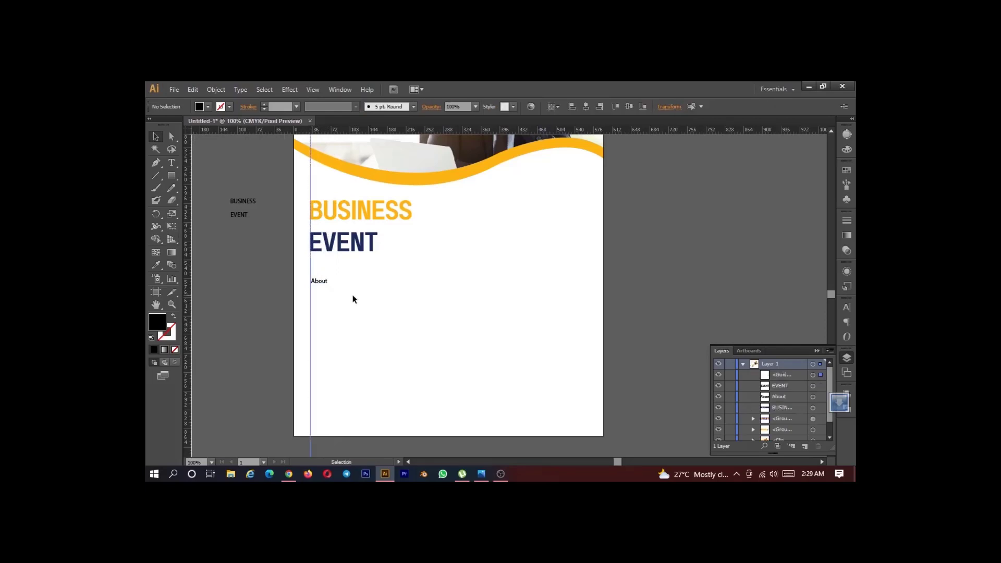
{"action": "key", "text": "ctrl+="}
{"action": "left_click", "coordinate": [233, 245]}
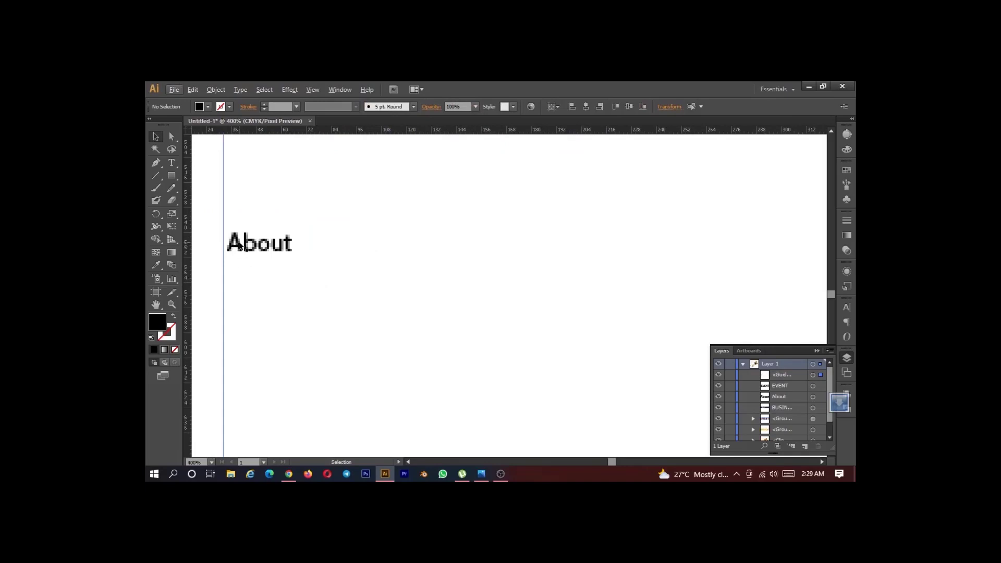
{"action": "key", "text": "Left"}
{"action": "key", "text": "Left"}
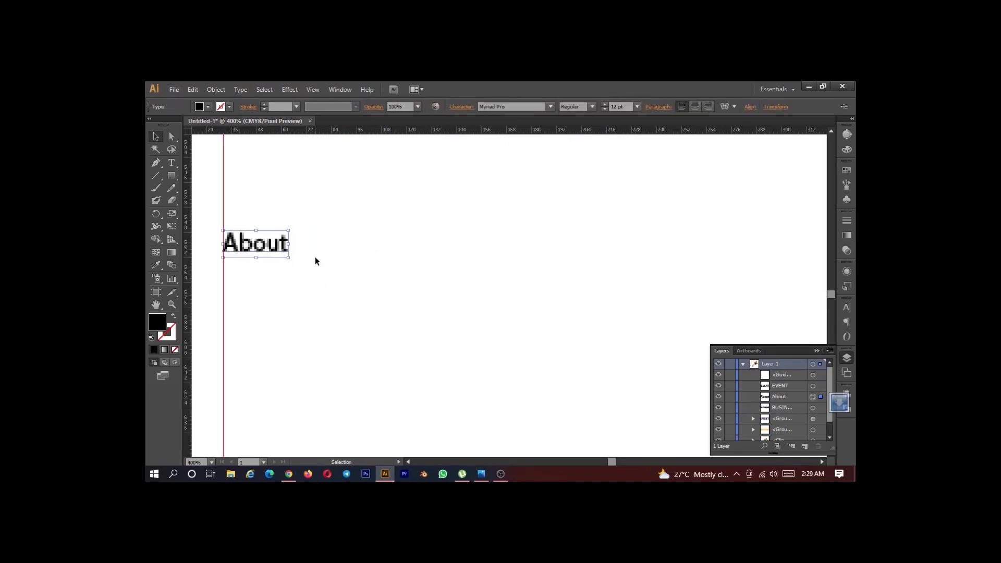
{"action": "key", "text": "Right"}
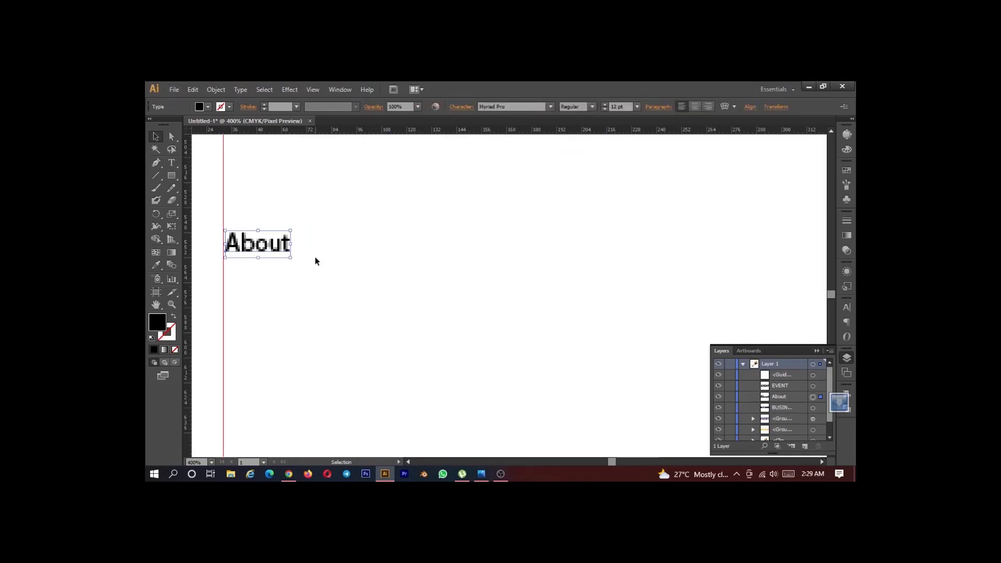
{"action": "key", "text": "Left"}
{"action": "scroll", "coordinate": [293, 254], "scroll_direction": "down", "scroll_amount": 7}
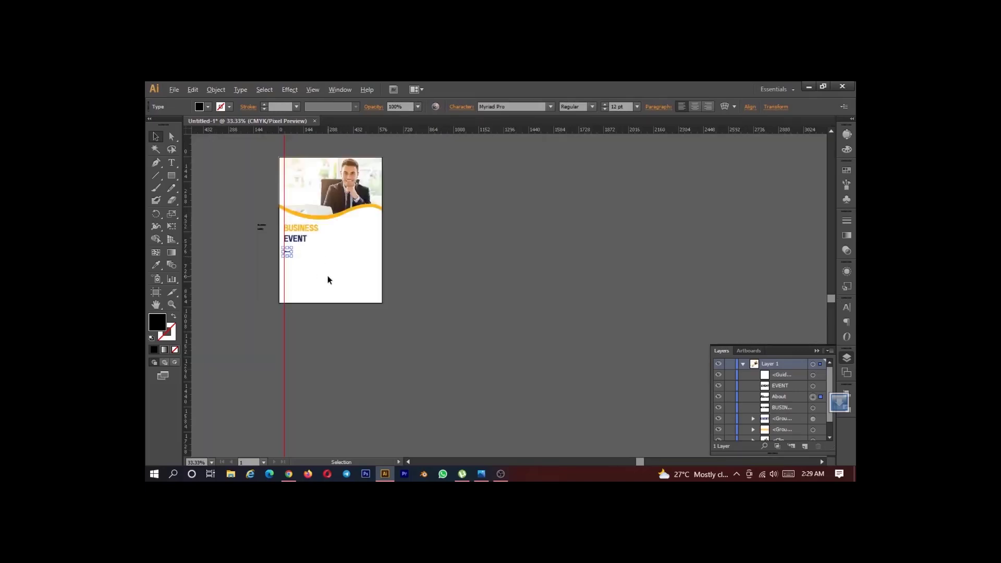
- Enlarge the About text to about 17.37 pt, nudge it back against the guide, and set its font style to Bold
{"action": "scroll", "coordinate": [289, 263], "scroll_direction": "up", "scroll_amount": 3}
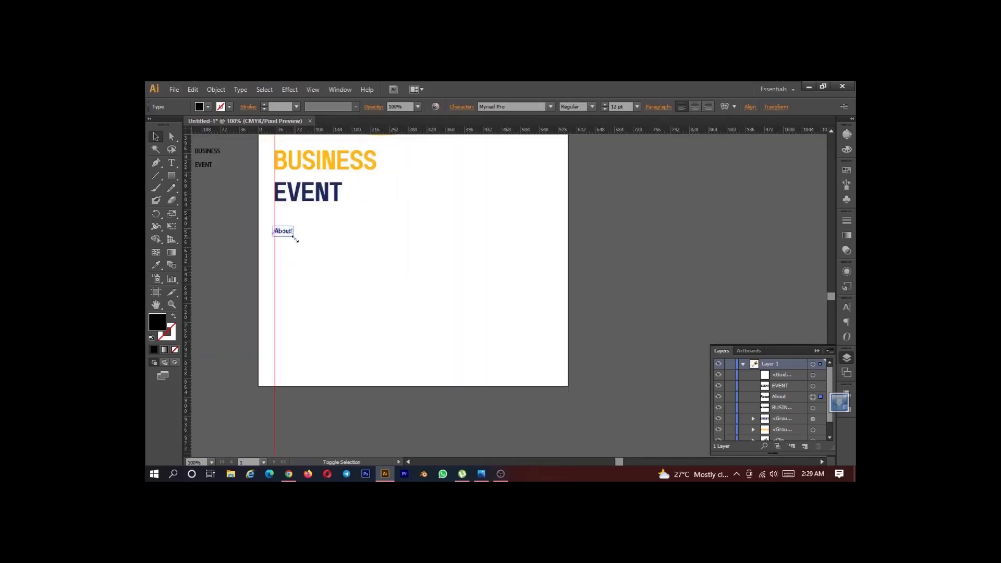
{"action": "left_click_drag", "start_coordinate": [295, 239], "coordinate": [295, 237]}
{"action": "key", "text": "Right"}
{"action": "key", "text": "Right"}
{"action": "key", "text": "Right"}
{"action": "key", "text": "Right"}
{"action": "key", "text": "Right"}
{"action": "left_click", "coordinate": [590, 106]}
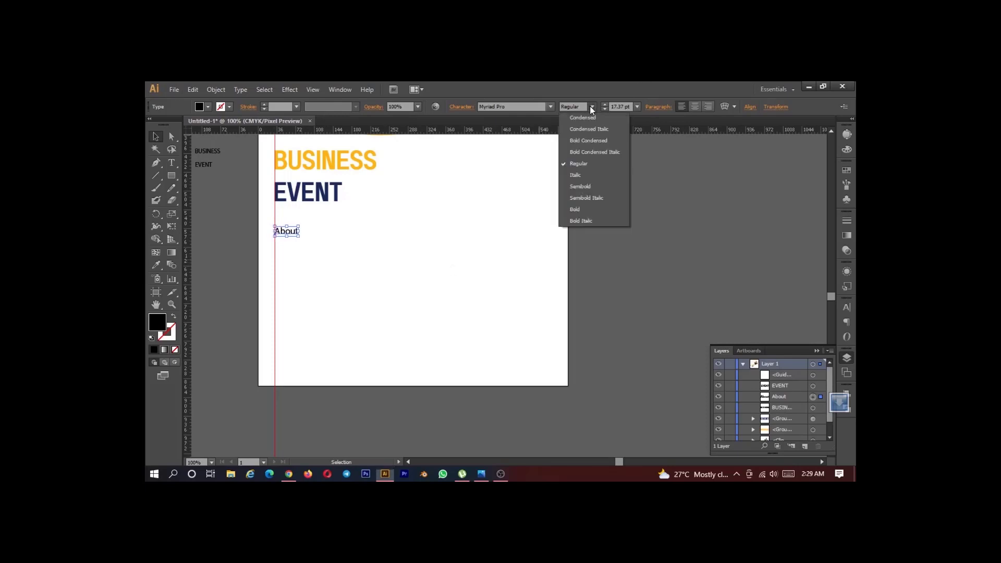
{"action": "left_click", "coordinate": [585, 209]}
{"action": "left_click", "coordinate": [451, 318]}
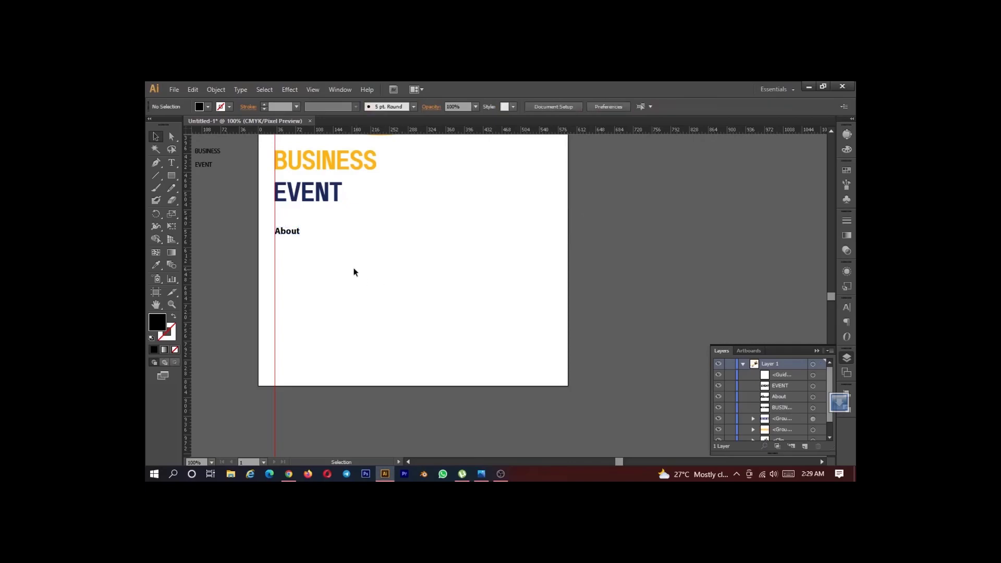
- Nudge the About text up to tighten the gap below EVENT
{"action": "left_click", "coordinate": [285, 231]}
{"action": "key", "text": "Up"}
{"action": "key", "text": "Up"}
{"action": "key", "text": "Up"}
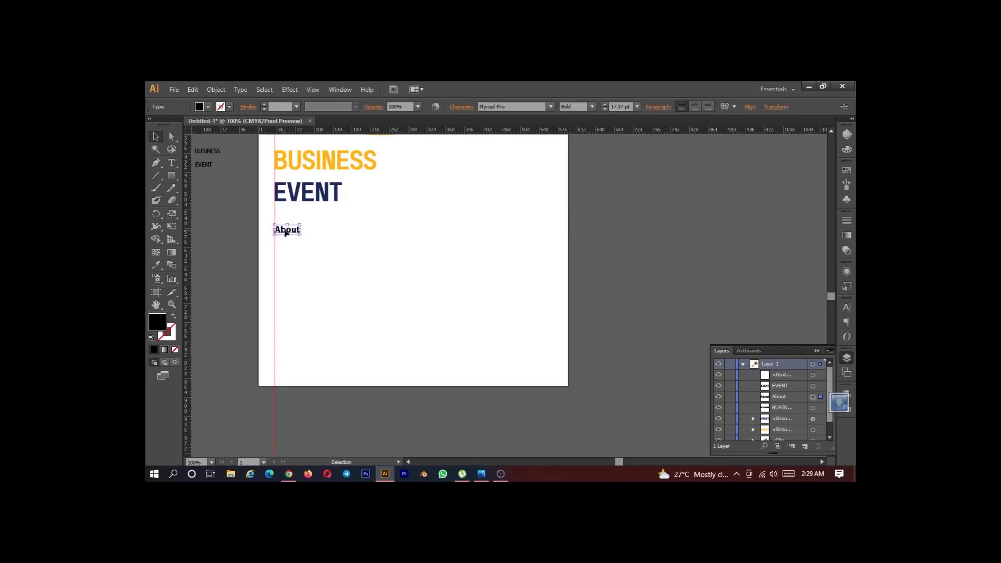
{"action": "key", "text": "Up"}
{"action": "key", "text": "Up"}
{"action": "key", "text": "Up"}
{"action": "key", "text": "Up"}
{"action": "left_click", "coordinate": [349, 284]}
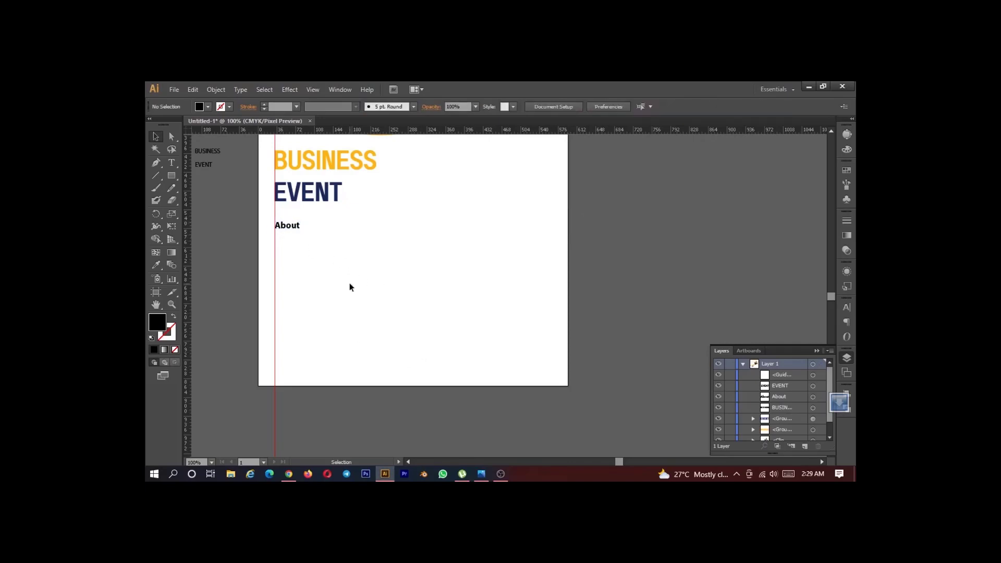
- Draw an area text box under About, starting at the guide, and set its font size to 10 pt
{"action": "left_click", "coordinate": [172, 163]}
{"action": "left_click_drag", "start_coordinate": [275, 237], "coordinate": [409, 340]}
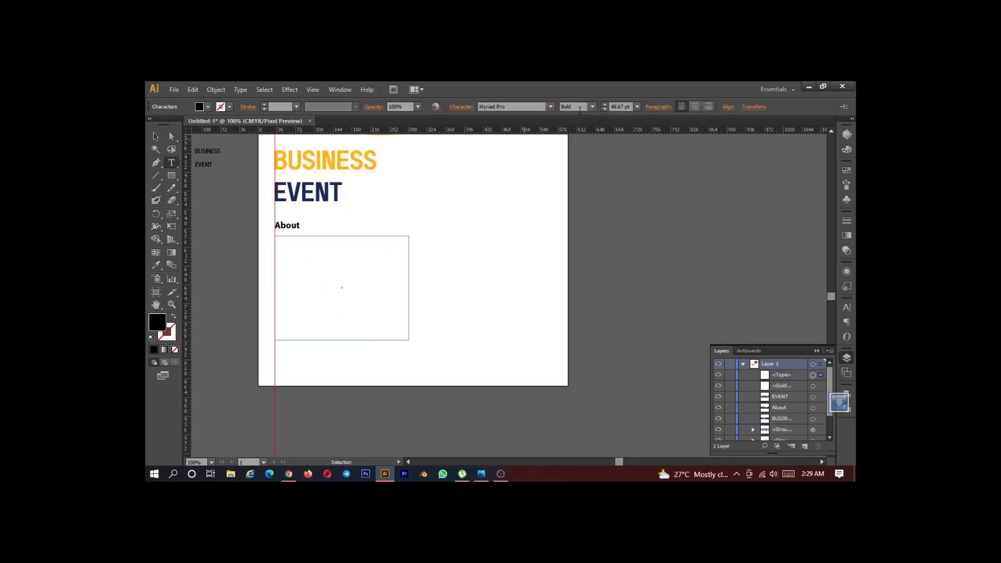
{"action": "left_click", "coordinate": [637, 106]}
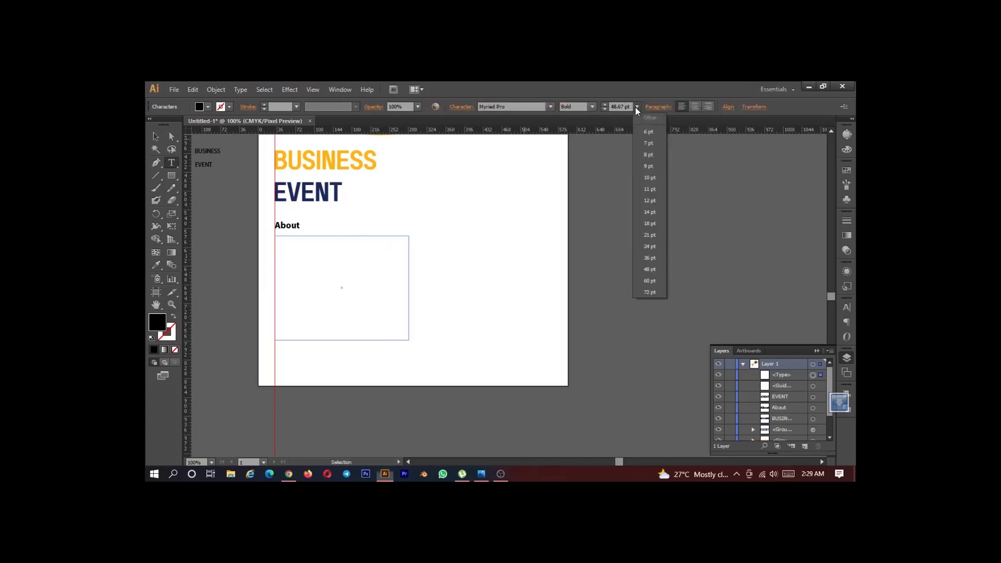
{"action": "left_click", "coordinate": [648, 178]}
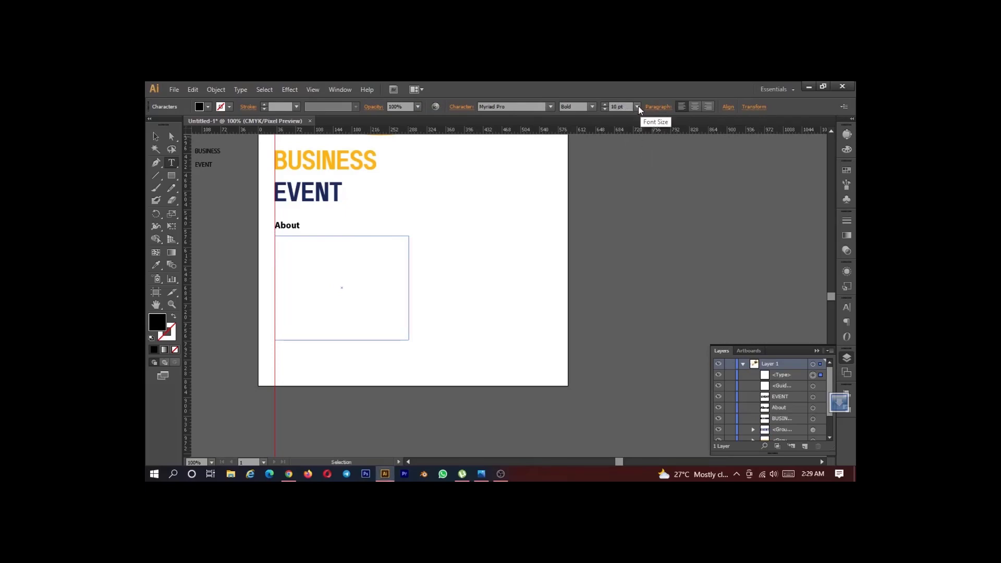
- Switch to Chrome and search Google for "lorem ipsum" in a new tab
{"action": "left_click", "coordinate": [288, 474]}
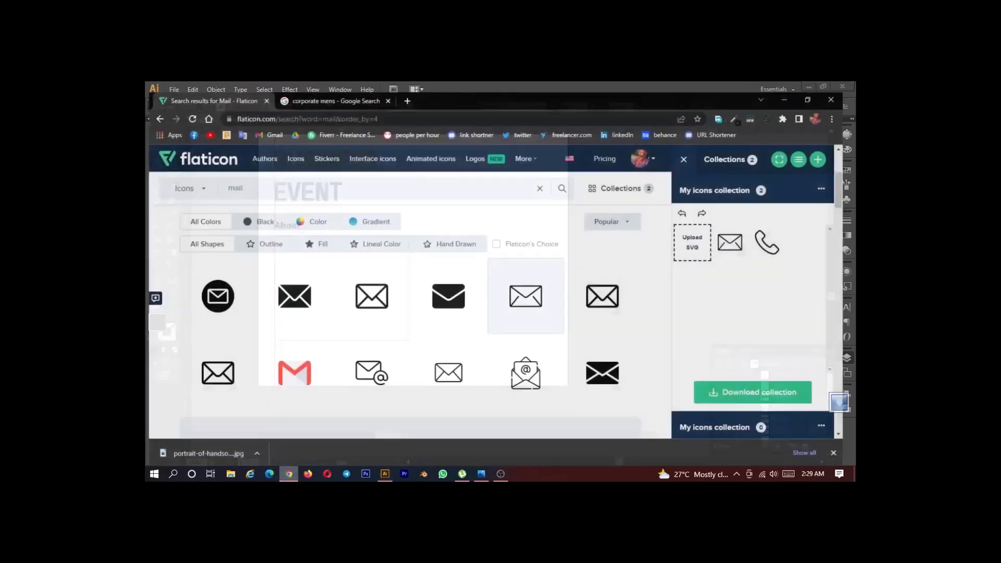
{"action": "left_click", "coordinate": [411, 90]}
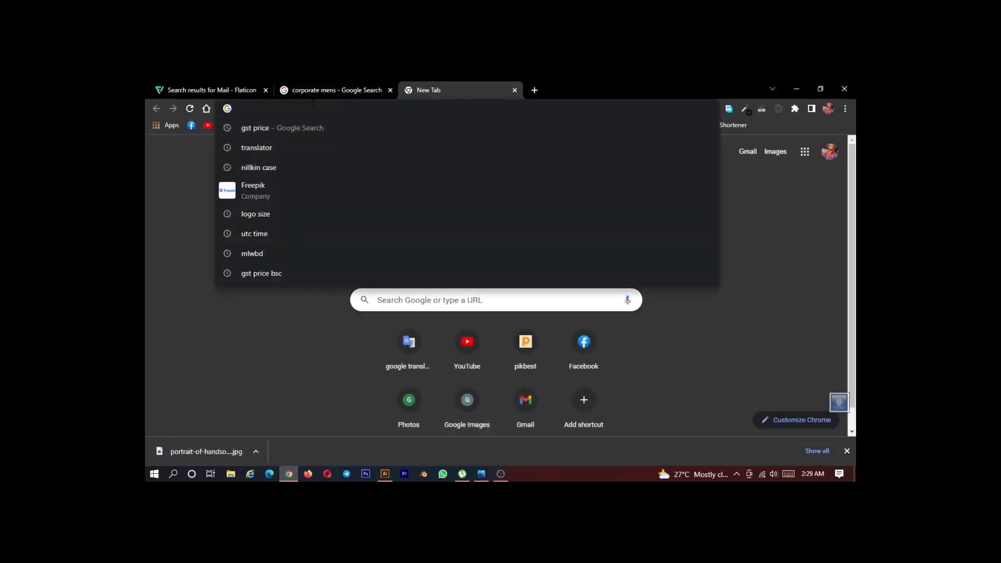
{"action": "type", "text": "lorem"}
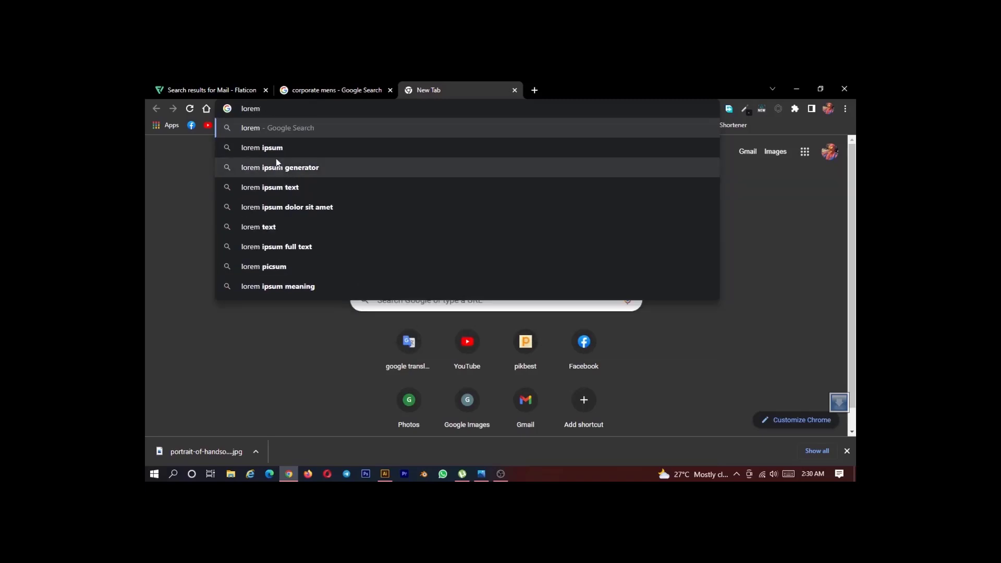
{"action": "key", "text": "Down"}
{"action": "key", "text": "Return"}
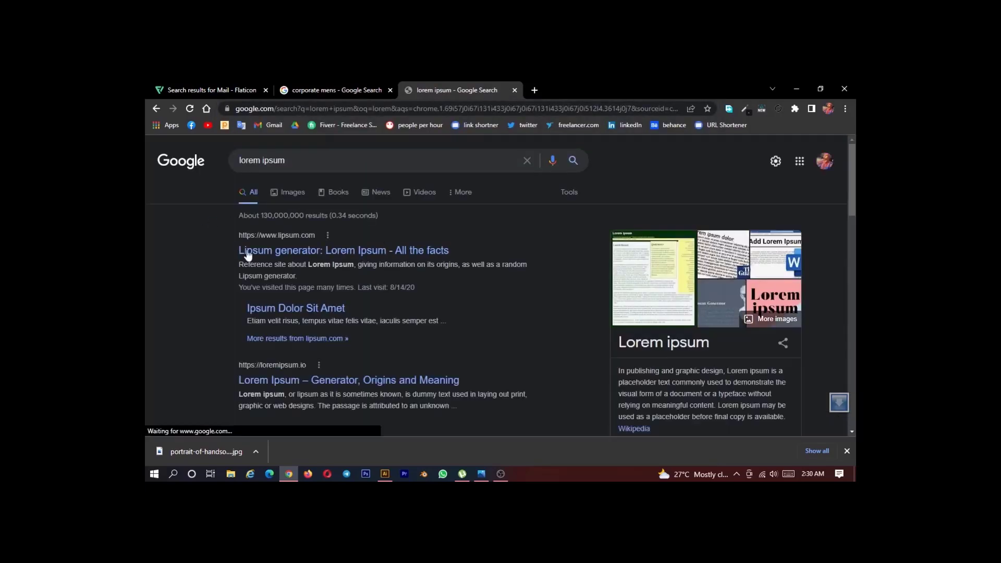
- Open the lipsum.com site from the results and select the full "What is Lorem Ipsum?" paragraph
{"action": "left_click", "coordinate": [309, 255]}
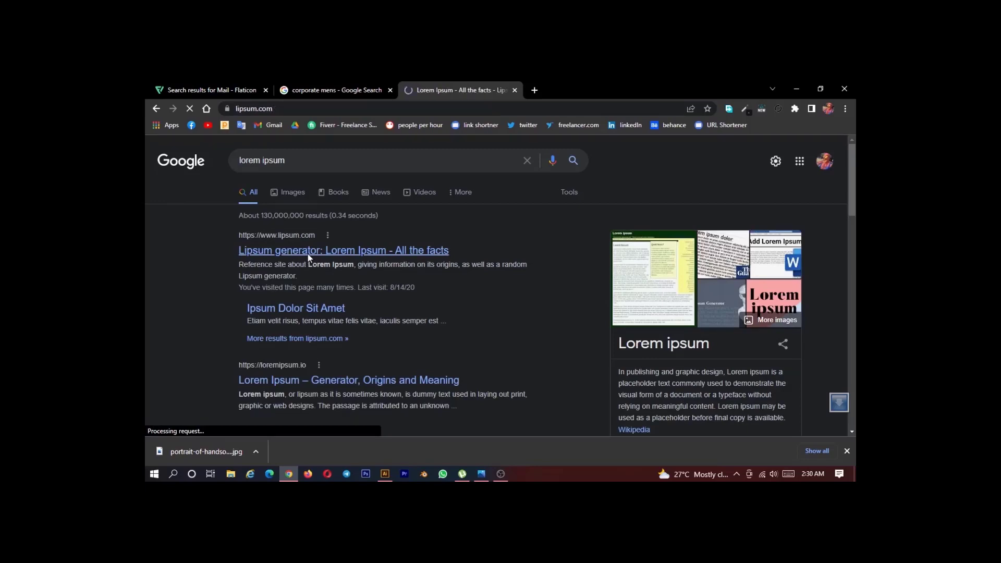
{"action": "left_click", "coordinate": [845, 451]}
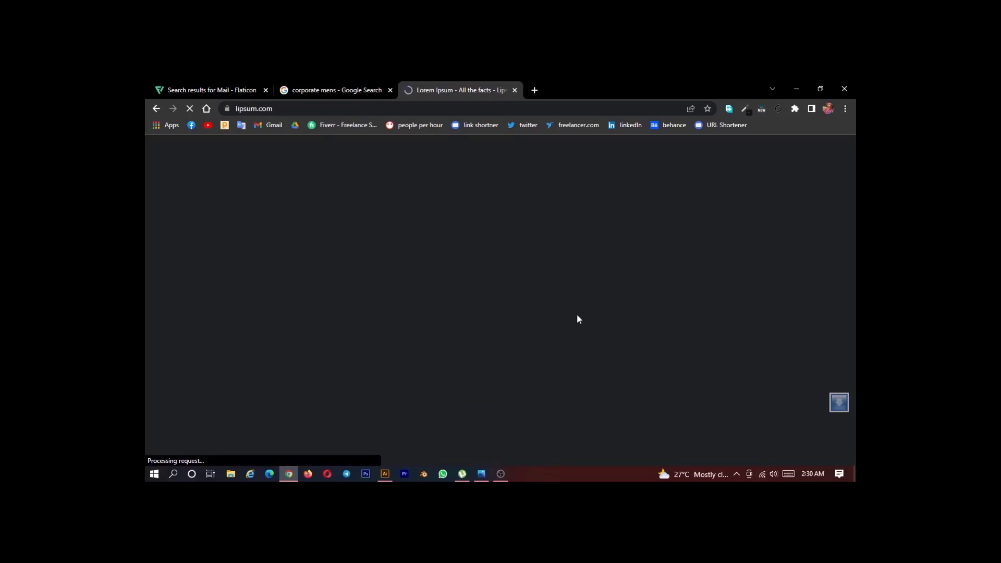
{"action": "scroll", "coordinate": [301, 299], "scroll_direction": "down", "scroll_amount": 2}
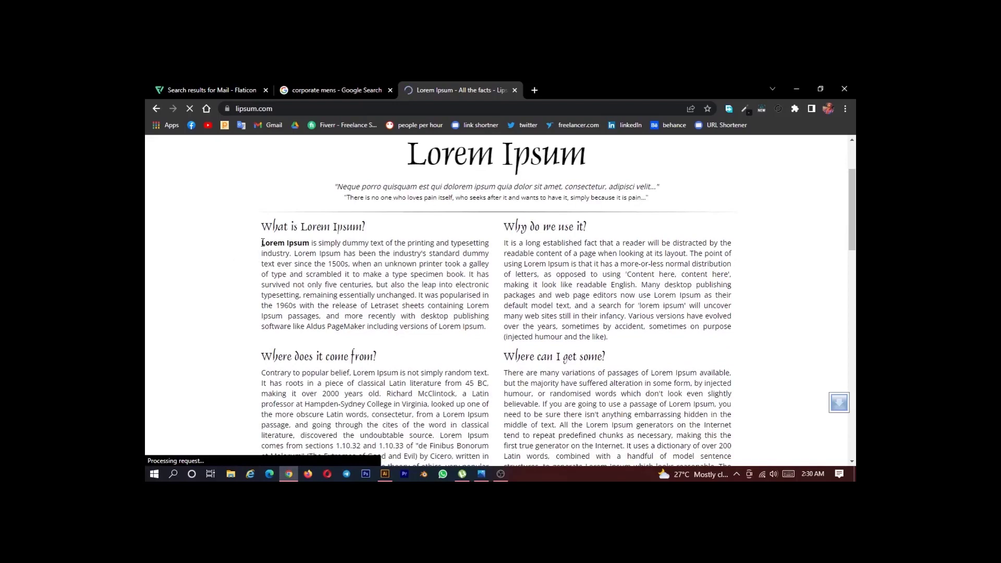
{"action": "left_click_drag", "start_coordinate": [263, 242], "coordinate": [486, 331]}
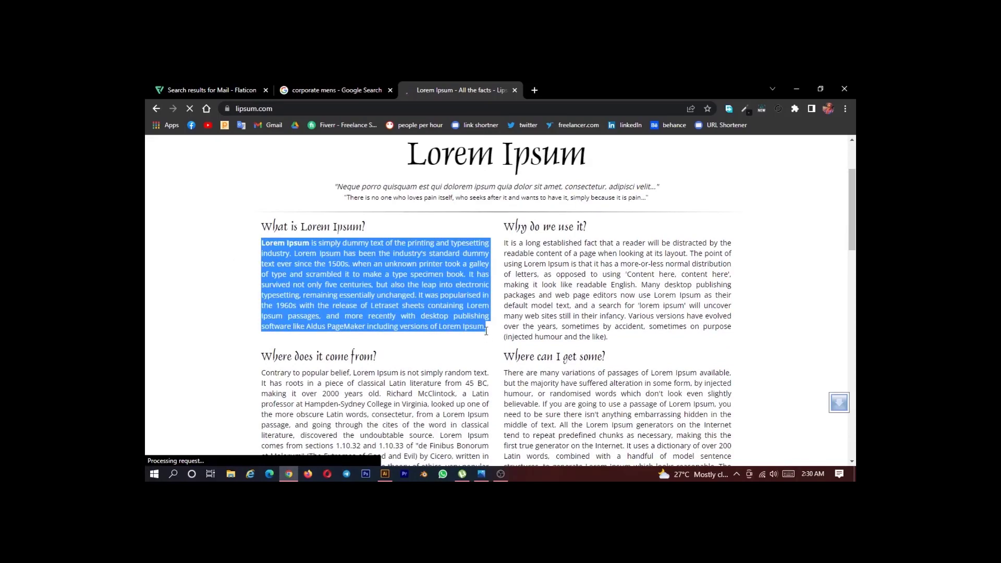